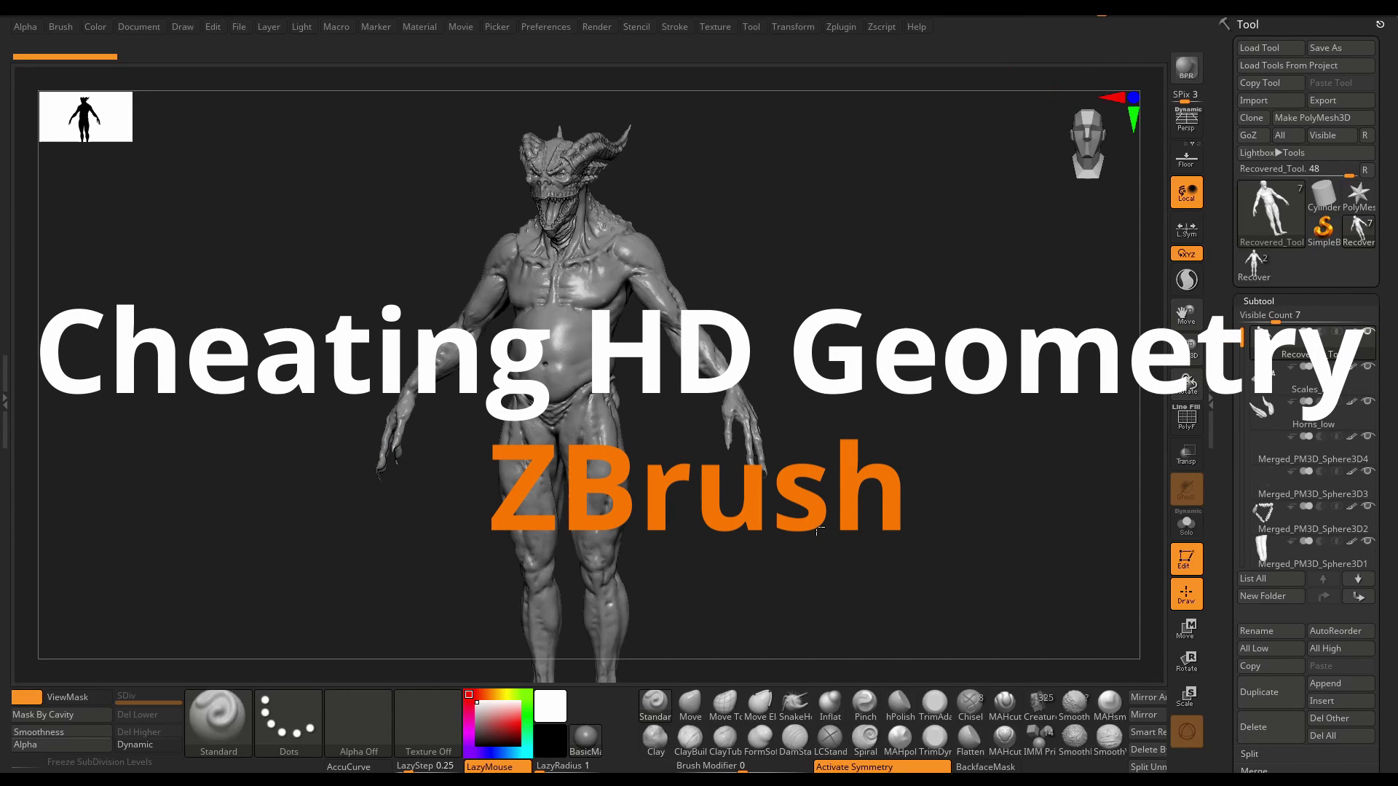
mouse_move(820, 531)
mouse_down()
mouse_move(846, 505)
mouse_move(815, 509)
mouse_move(849, 500)
mouse_move(821, 500)
mouse_move(835, 488)
mouse_move(812, 481)
mouse_move(827, 483)
mouse_move(837, 459)
mouse_up()
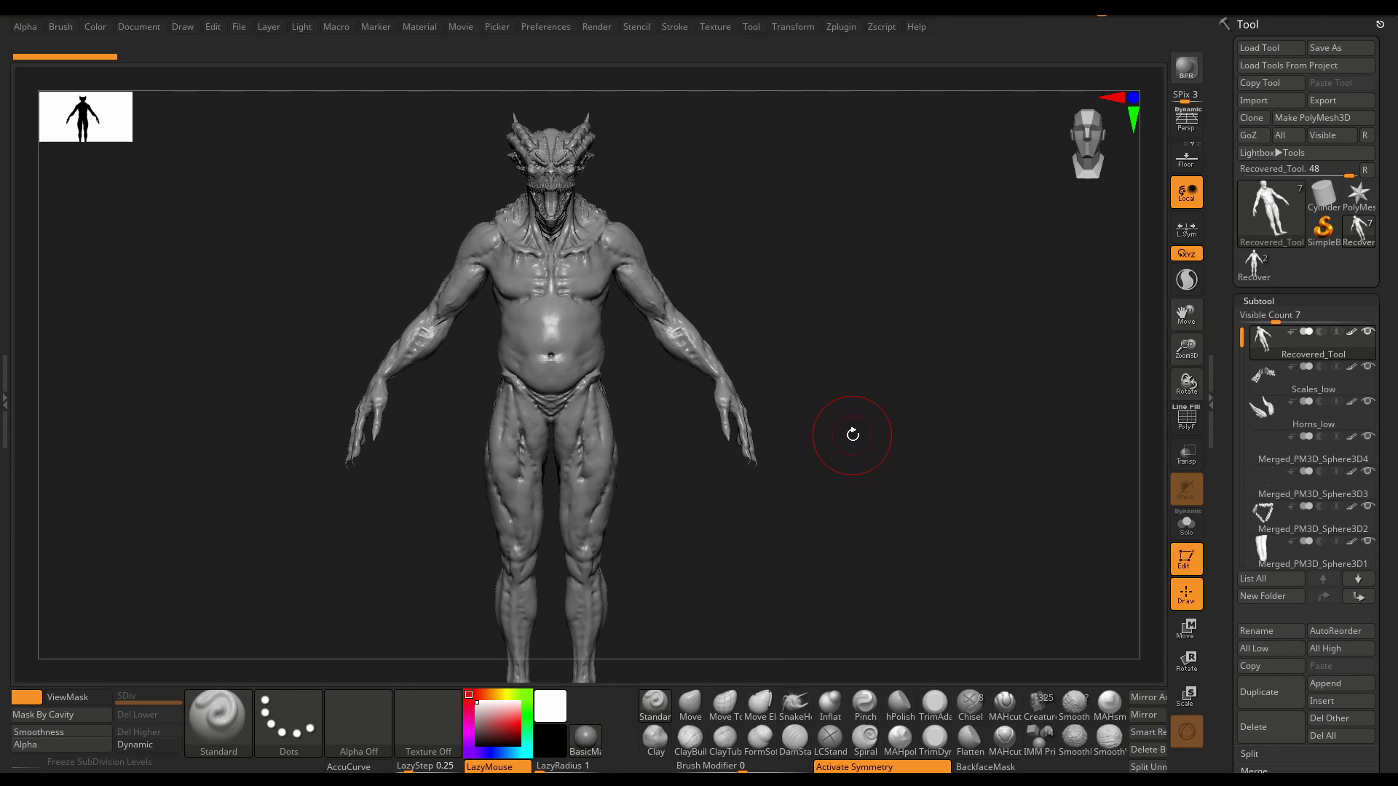
alt+right_drag(766, 490, 799, 648)
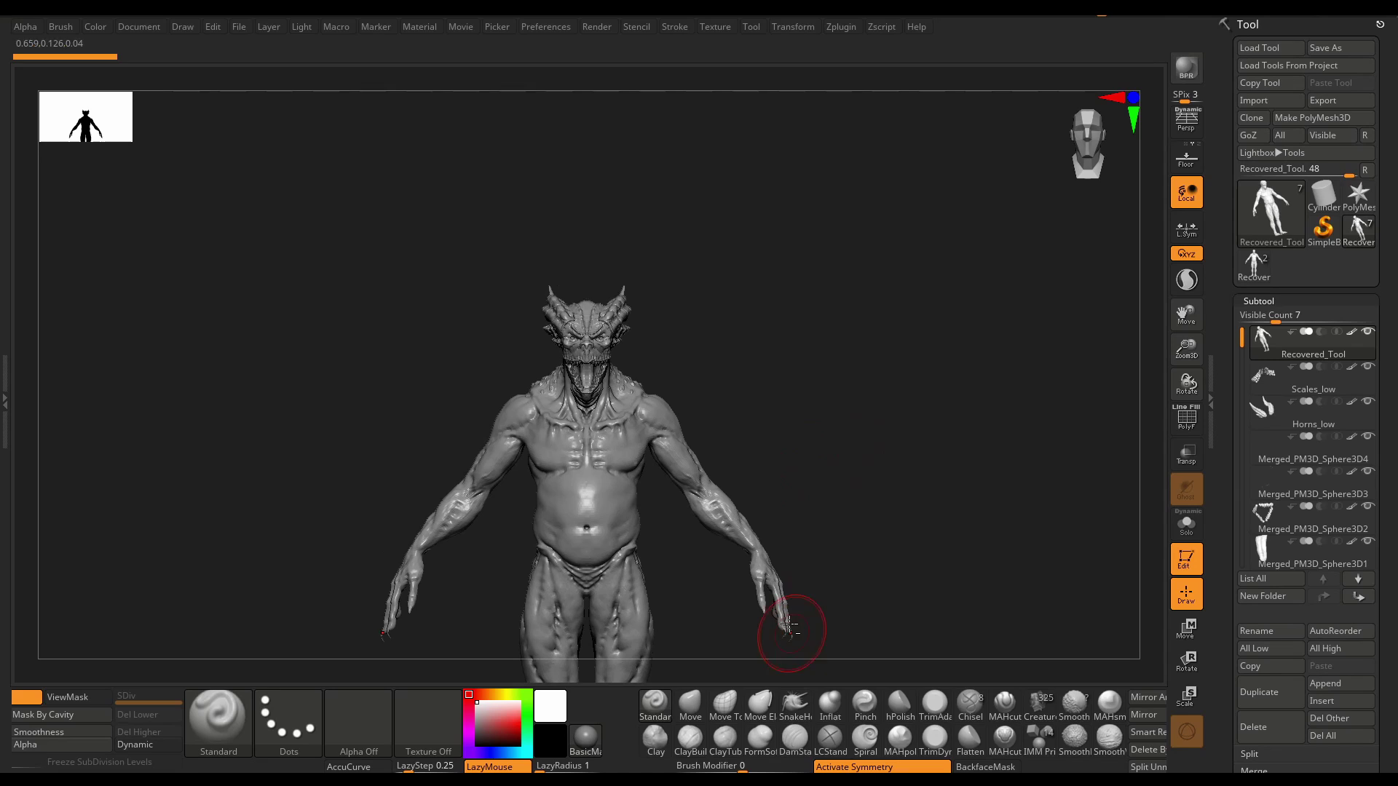
mouse_move(767, 533)
alt+right_down()
mouse_move(783, 520)
mouse_move(803, 529)
alt+right_up()
ctrl+right_drag(737, 480, 745, 520)
mouse_move(745, 519)
mouse_down()
mouse_move(749, 485)
mouse_move(837, 501)
mouse_move(827, 528)
mouse_move(816, 473)
mouse_up()
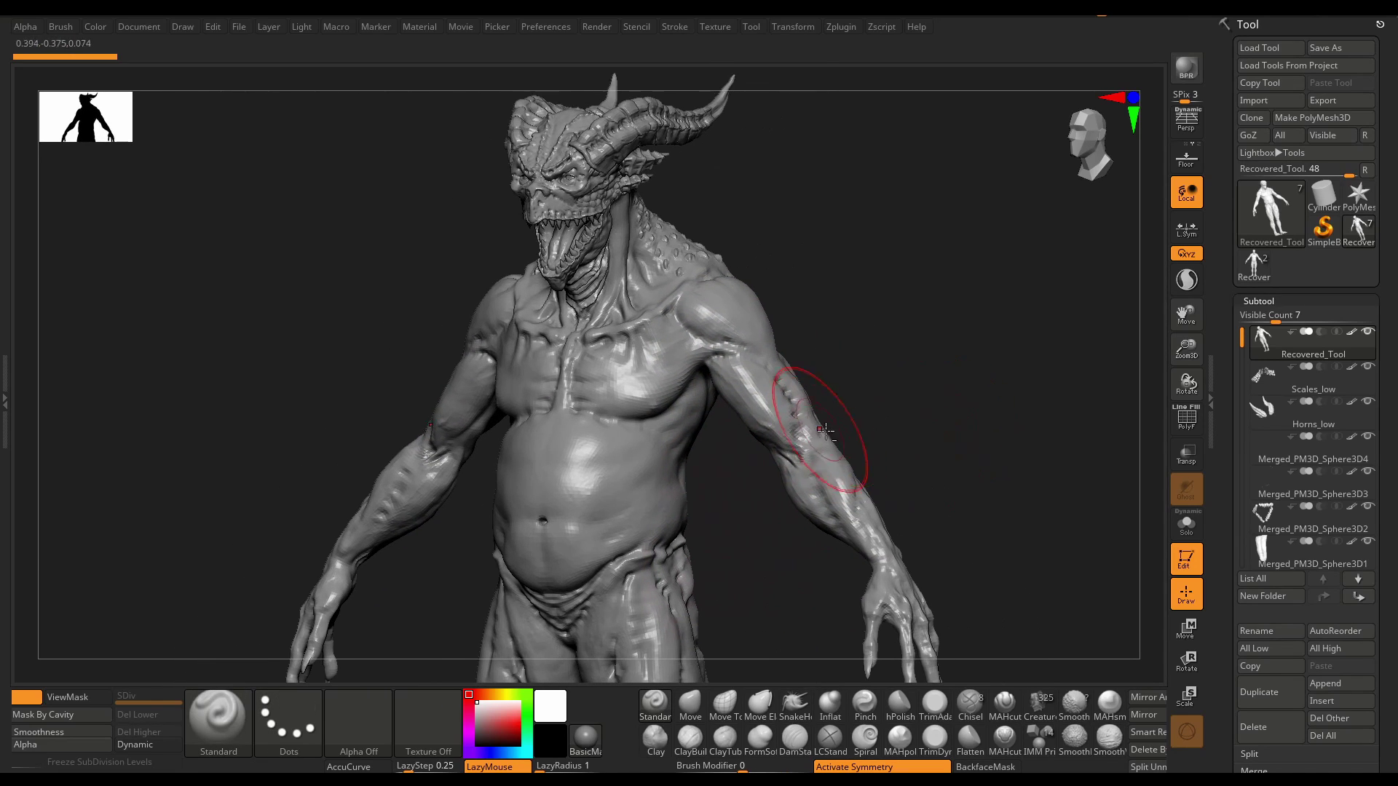
alt+right_drag(810, 449, 836, 426)
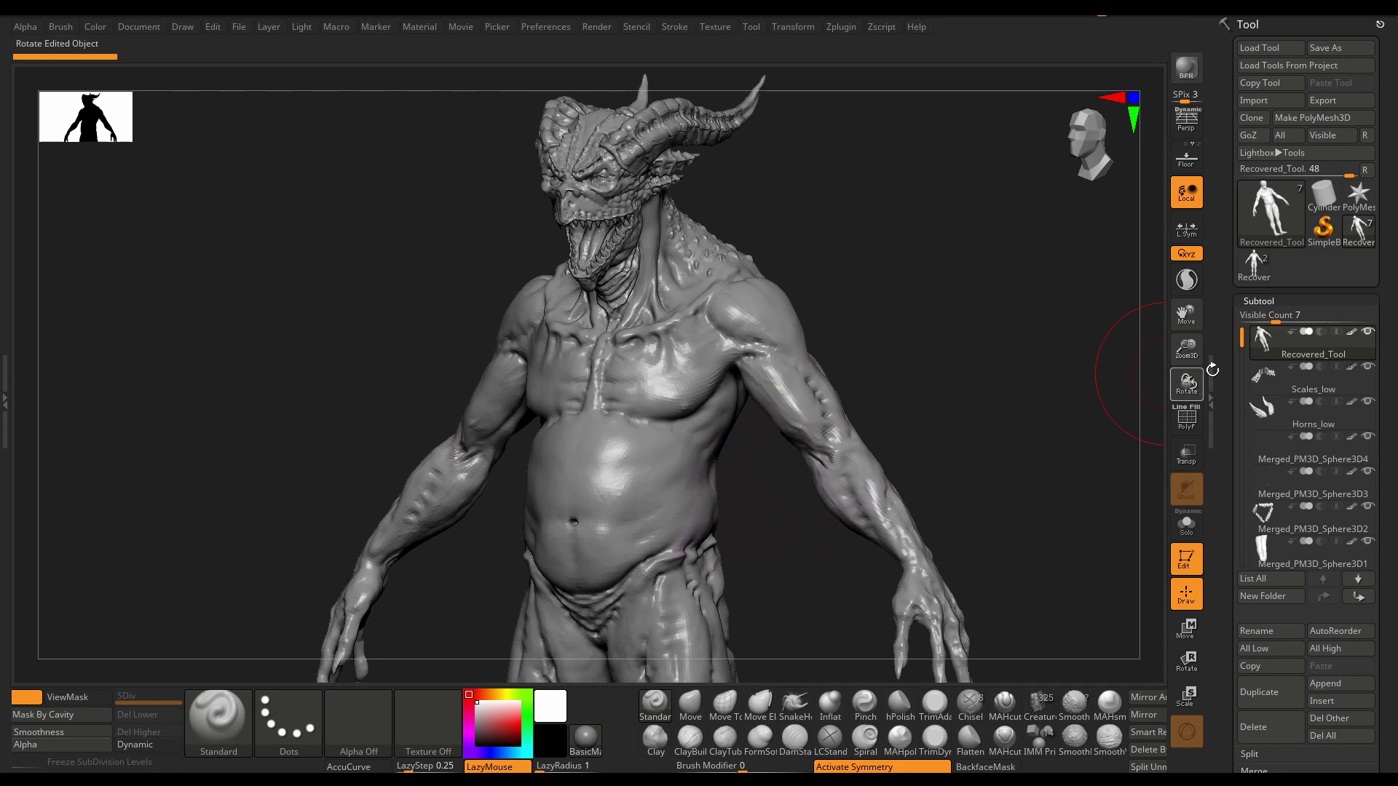
- Subdivide the creature's body mesh up to subdivision level 5
drag(1223, 466, 1223, 359)
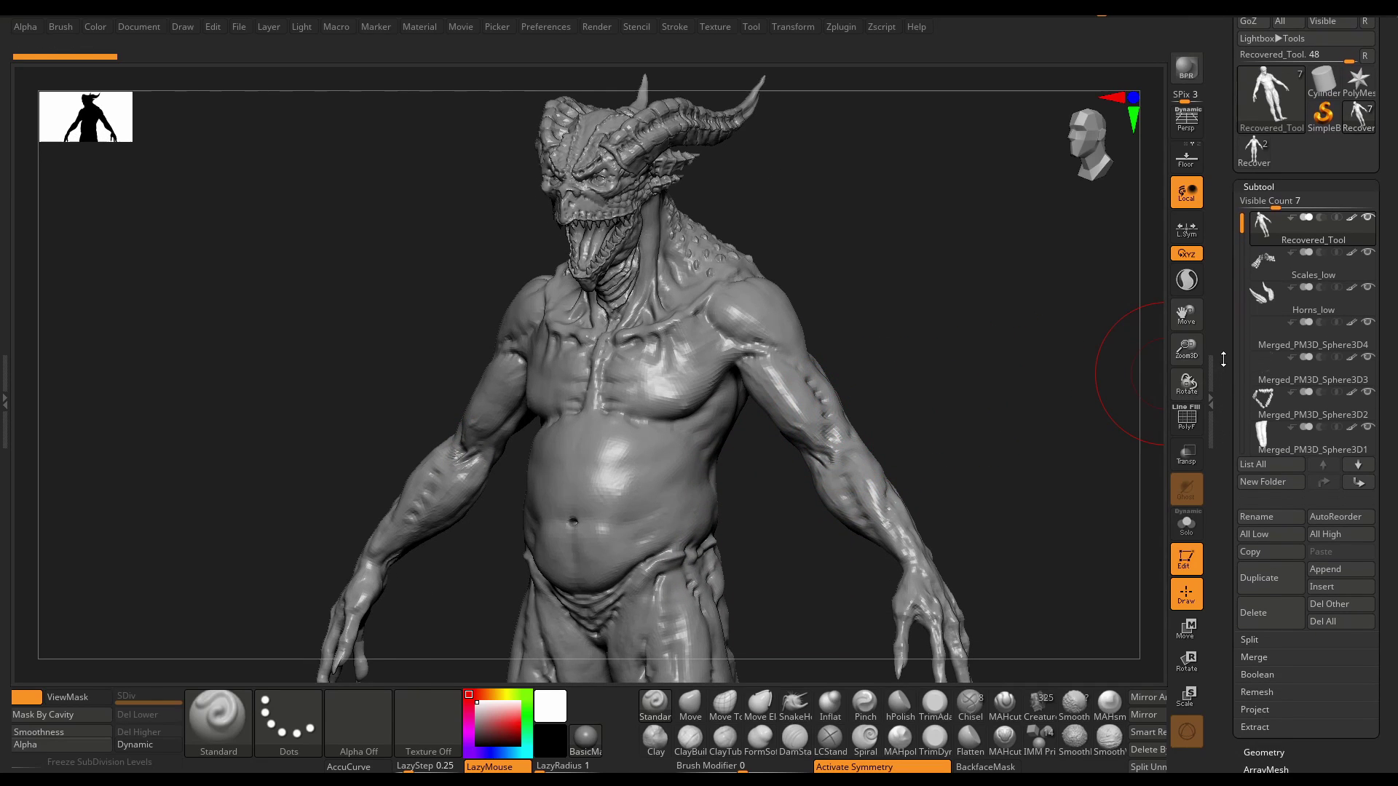
drag(1226, 502, 1251, 357)
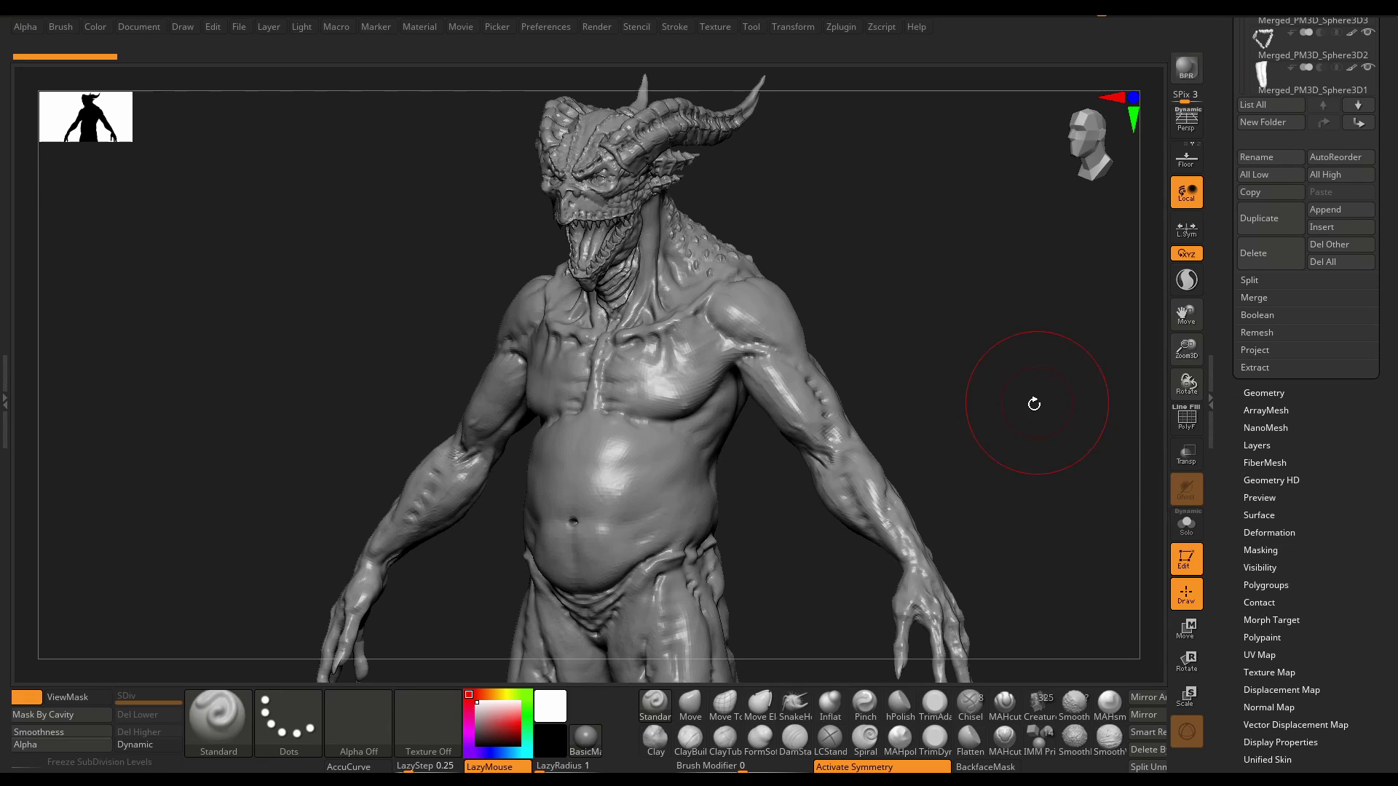
click(1254, 392)
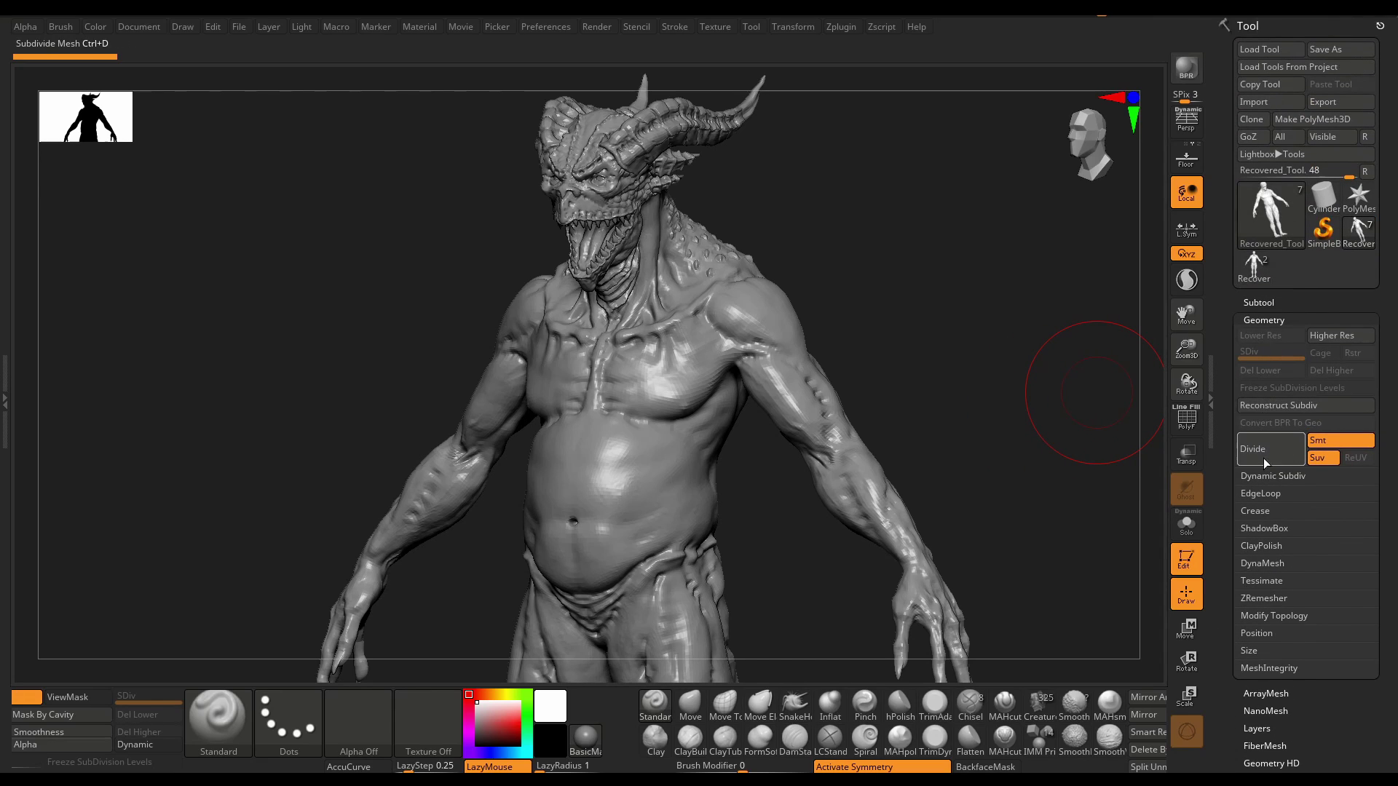
click(1268, 453)
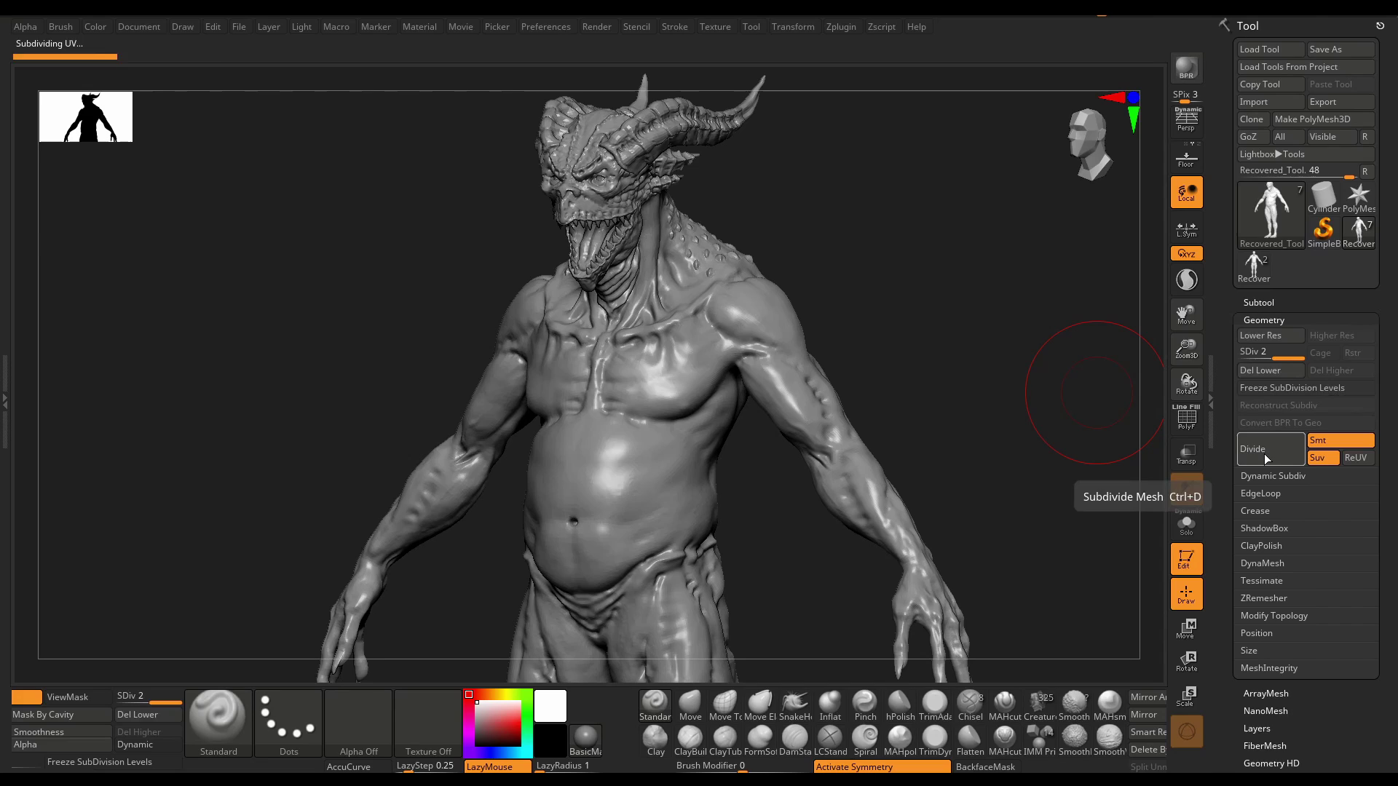
click(1269, 456)
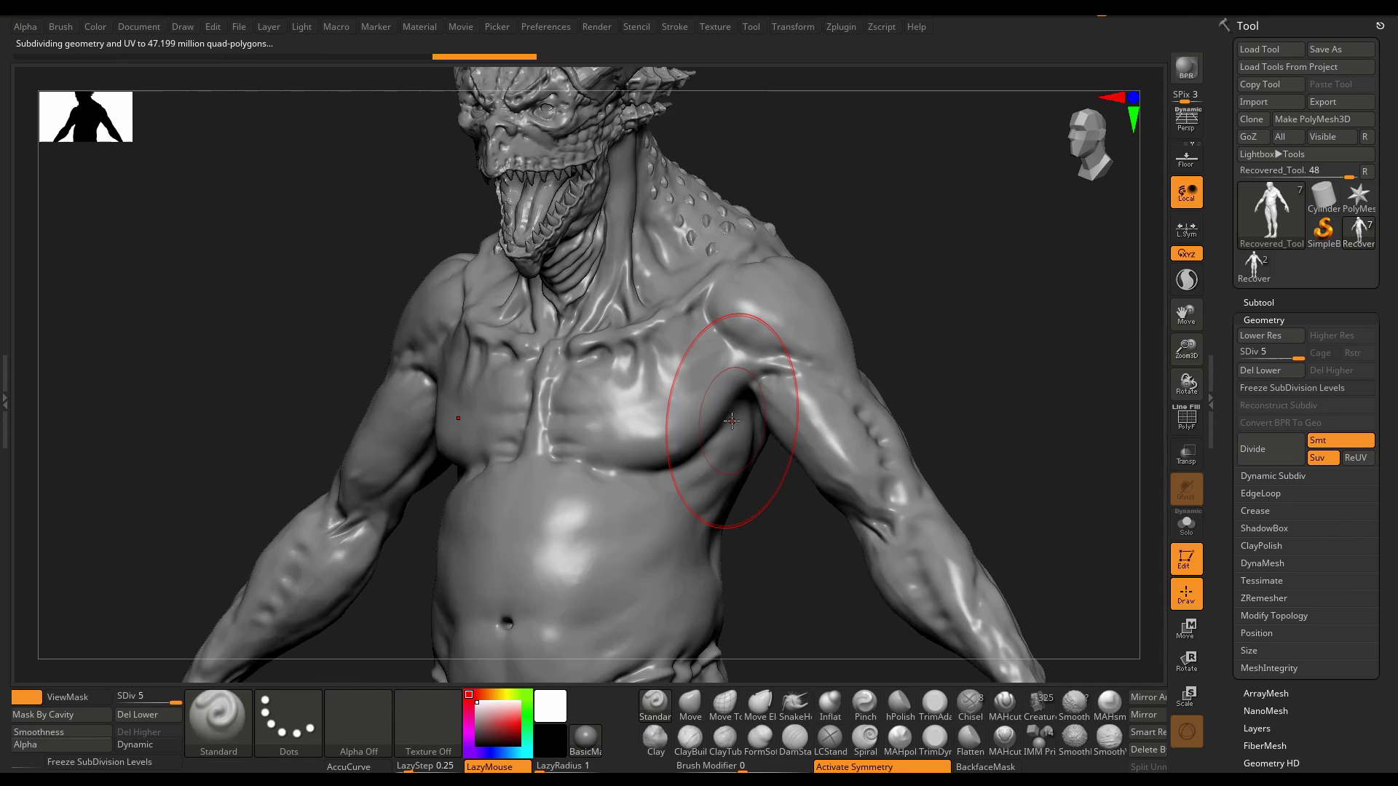
alt+right_drag(791, 330, 735, 495)
key(shift+f)
key(shift+f)
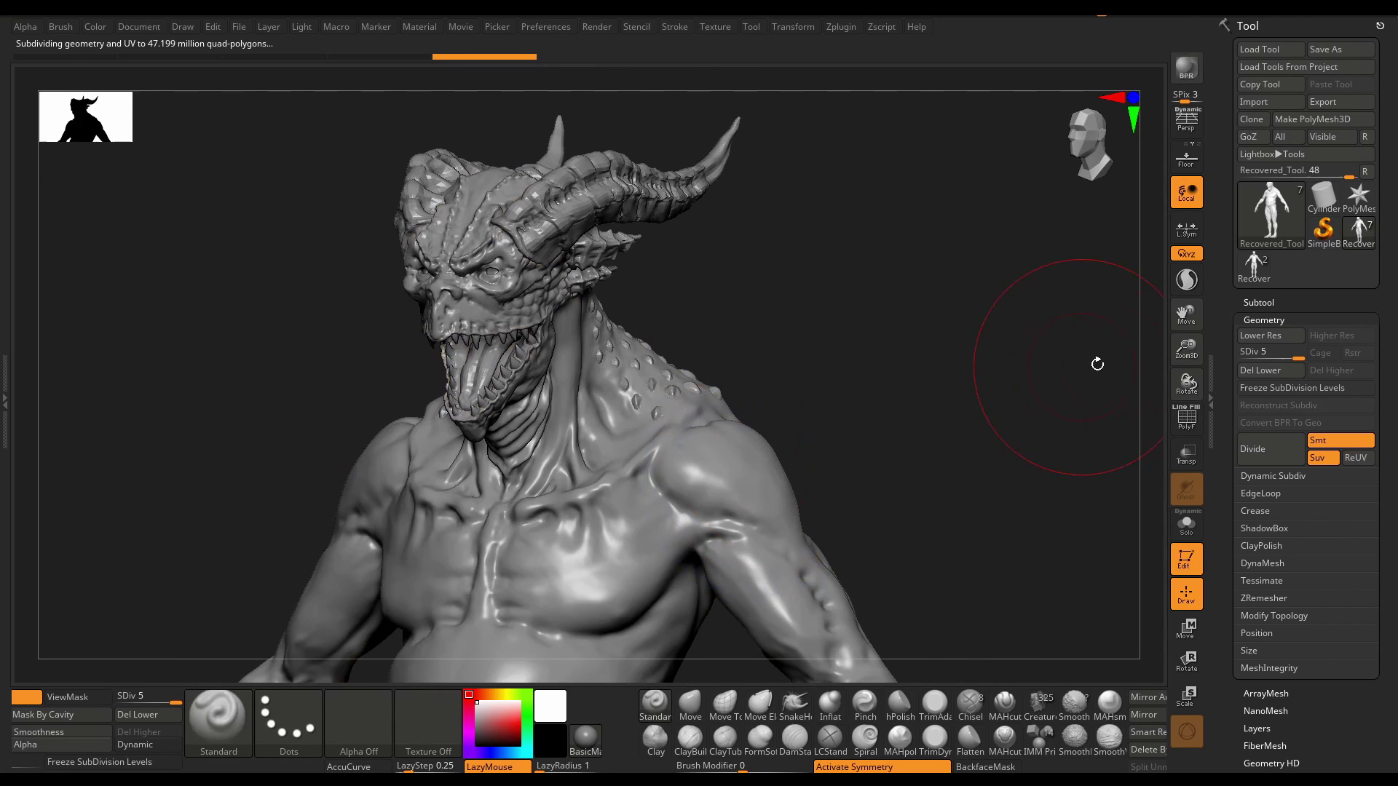
- Switch to the hornless body tool Recovered_Tool1 and display its polygroups with the PolyFrame wireframe
click(1267, 265)
alt+right_drag(830, 516, 786, 421)
key(shift+f)
ctrl+right_drag(881, 531, 824, 524)
alt+right_drag(890, 562, 838, 407)
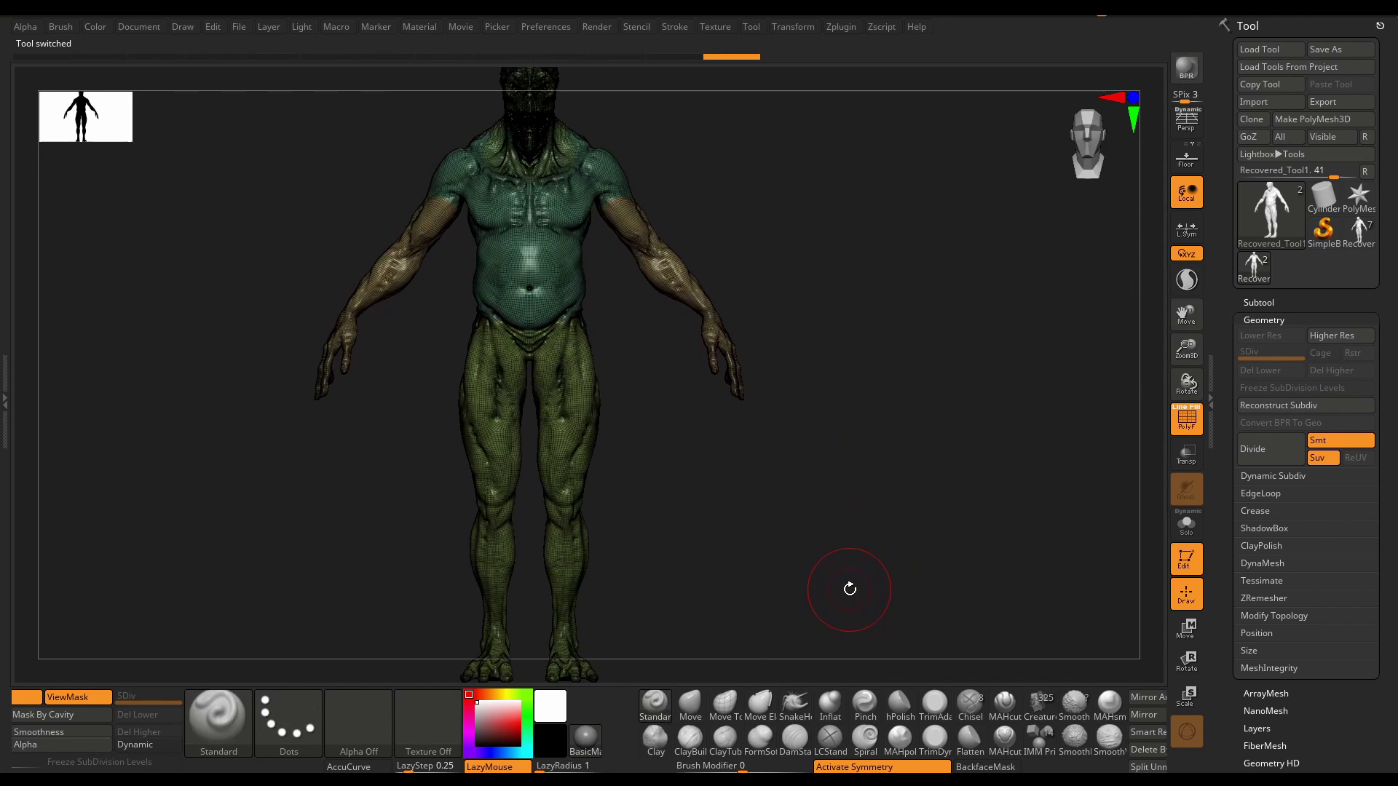
- Duplicate the Recovered_Tool1 body subtool
scroll(1285, 308, down, 1)
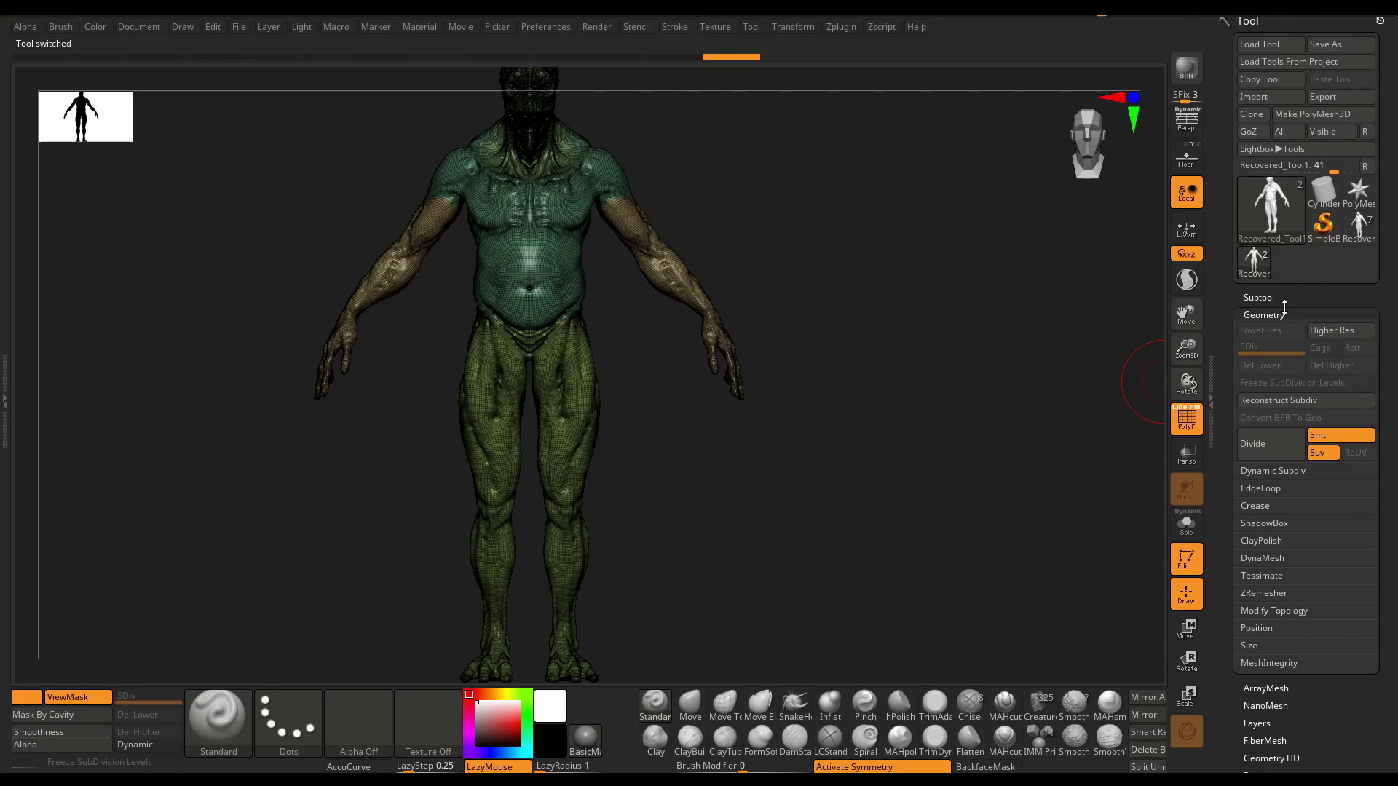
click(1257, 297)
scroll(1264, 536, down, 5)
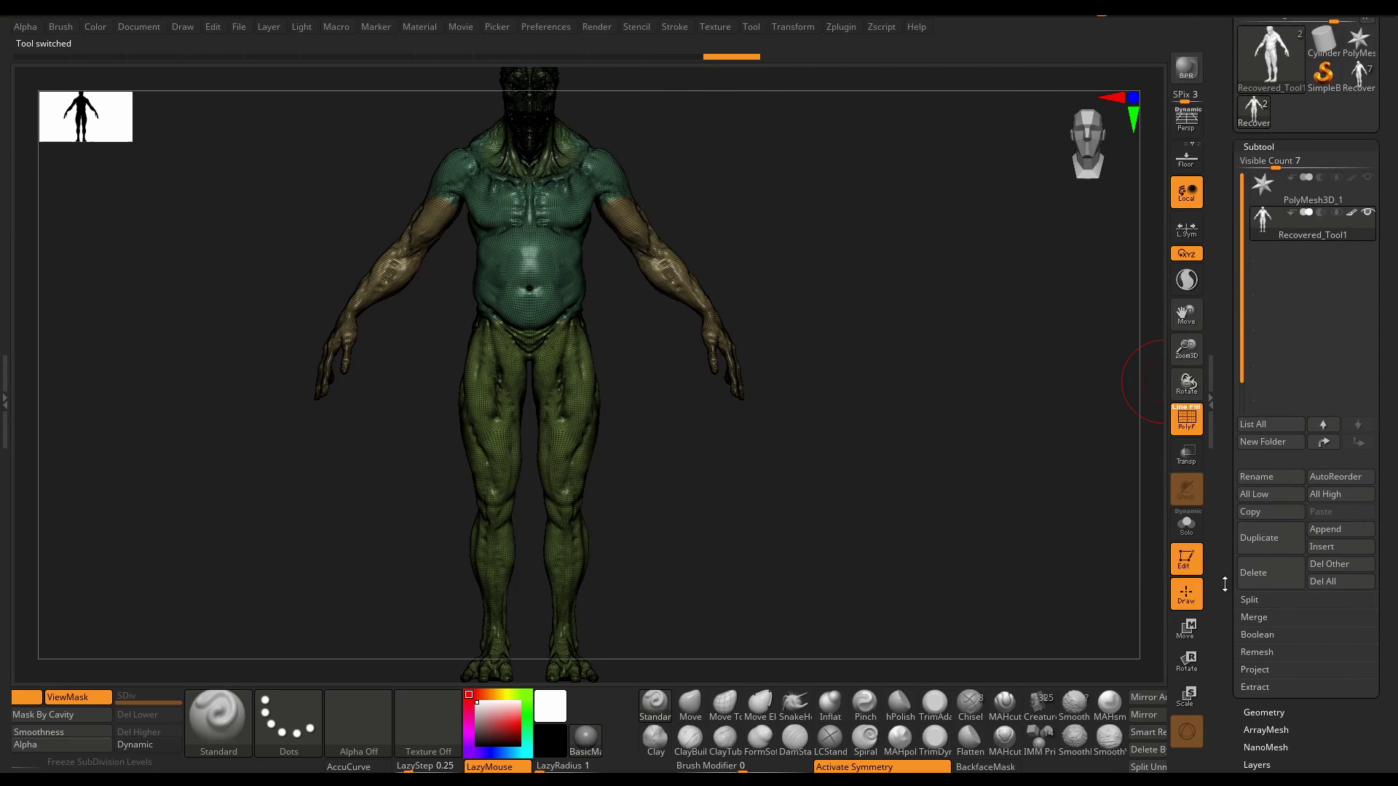
click(1264, 512)
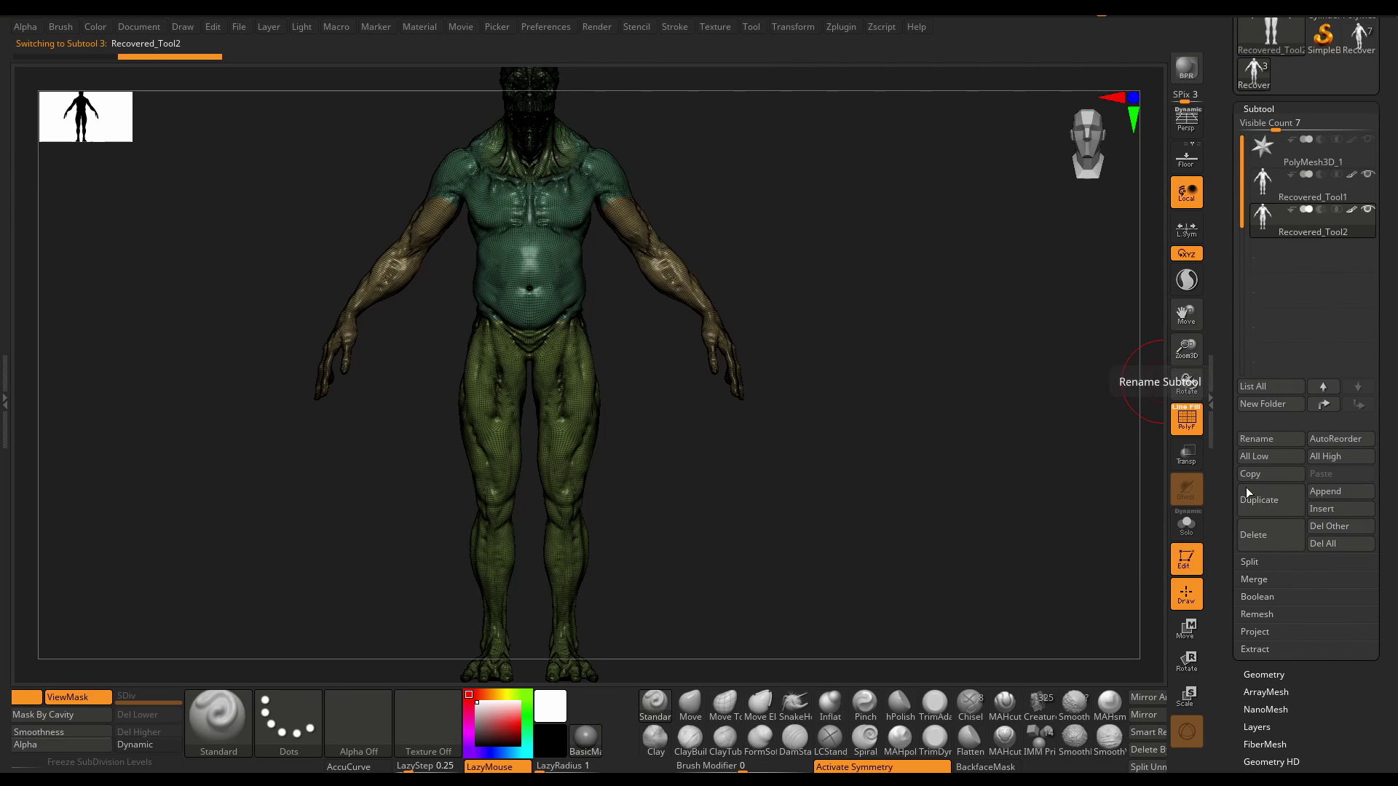
- Subdivide the duplicated body subtool up to subdivision level 4
click(1263, 676)
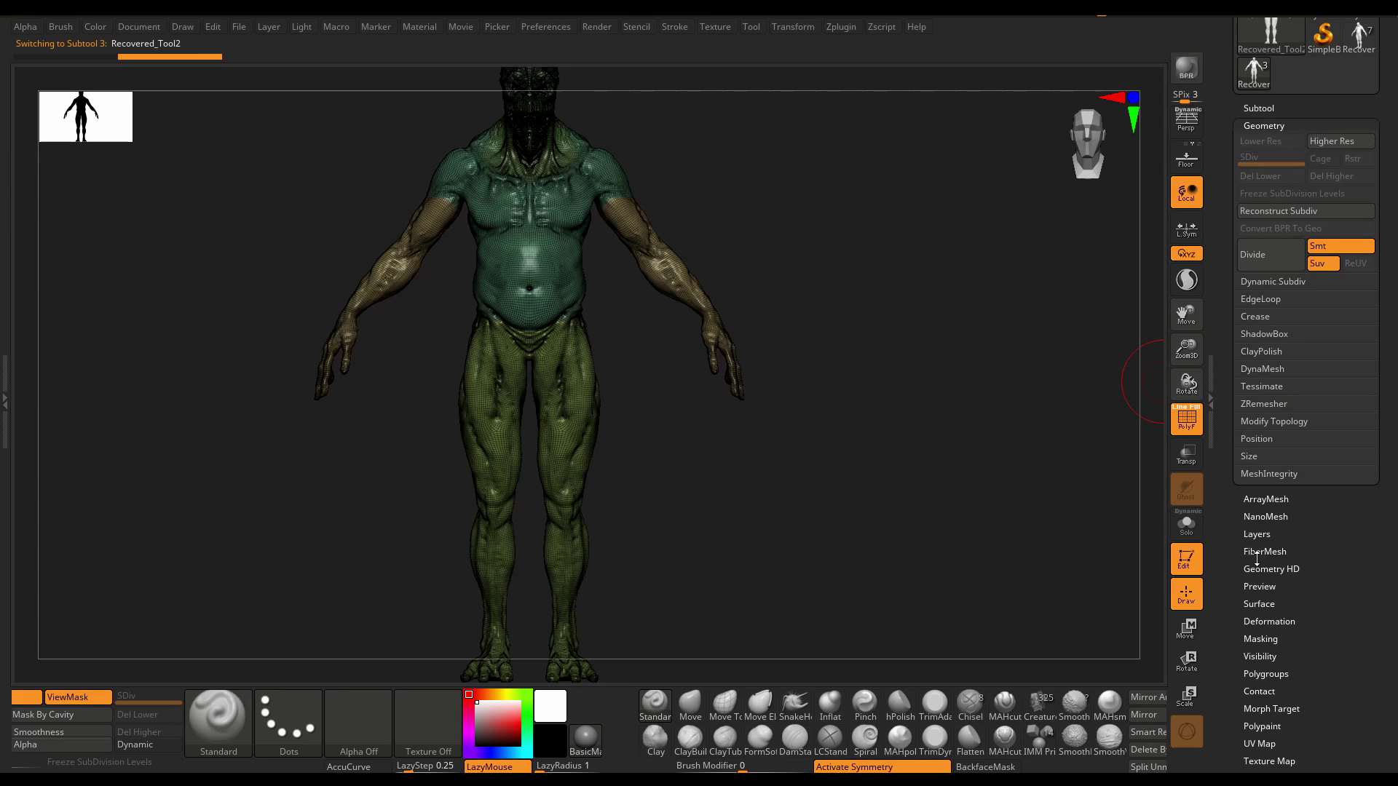
scroll(1235, 581, up, 5)
click(1261, 455)
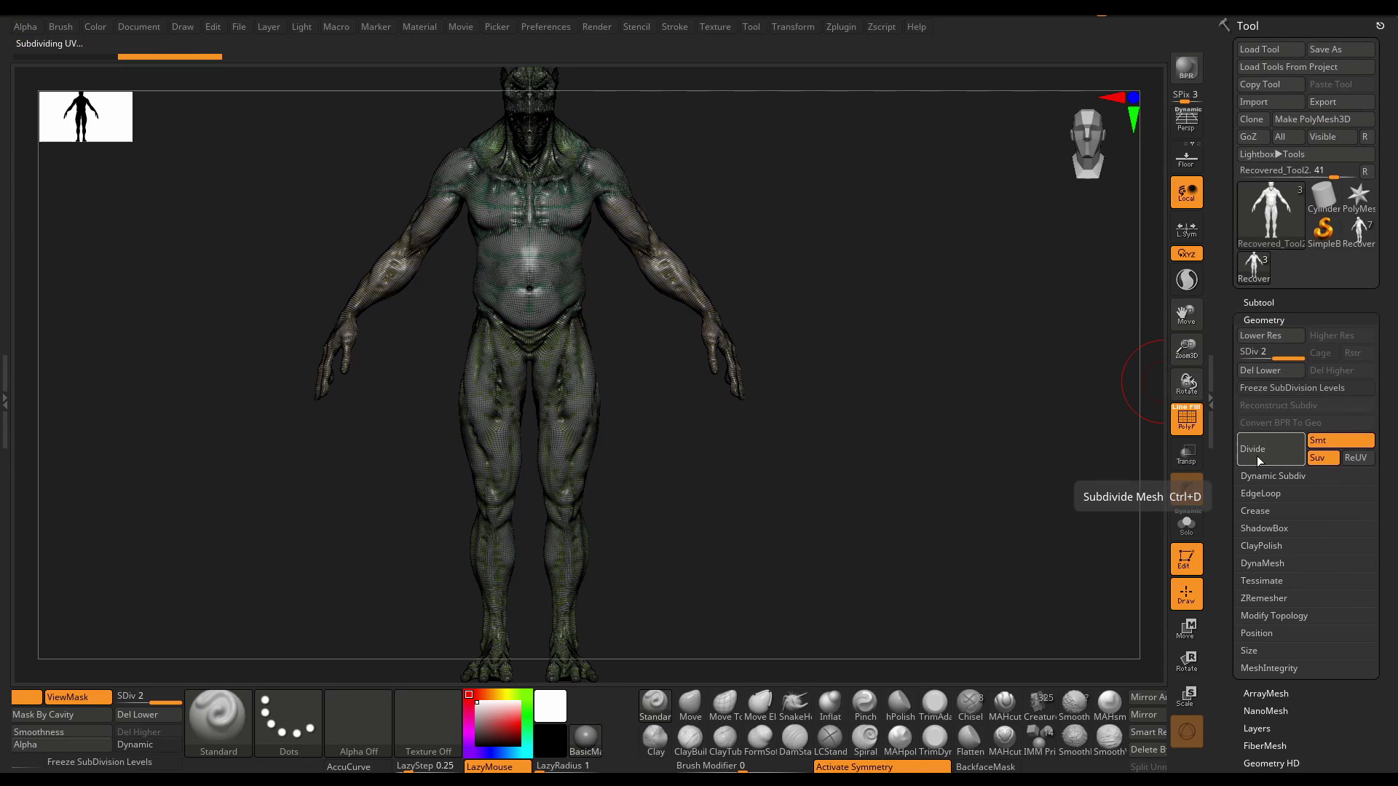
click(1258, 458)
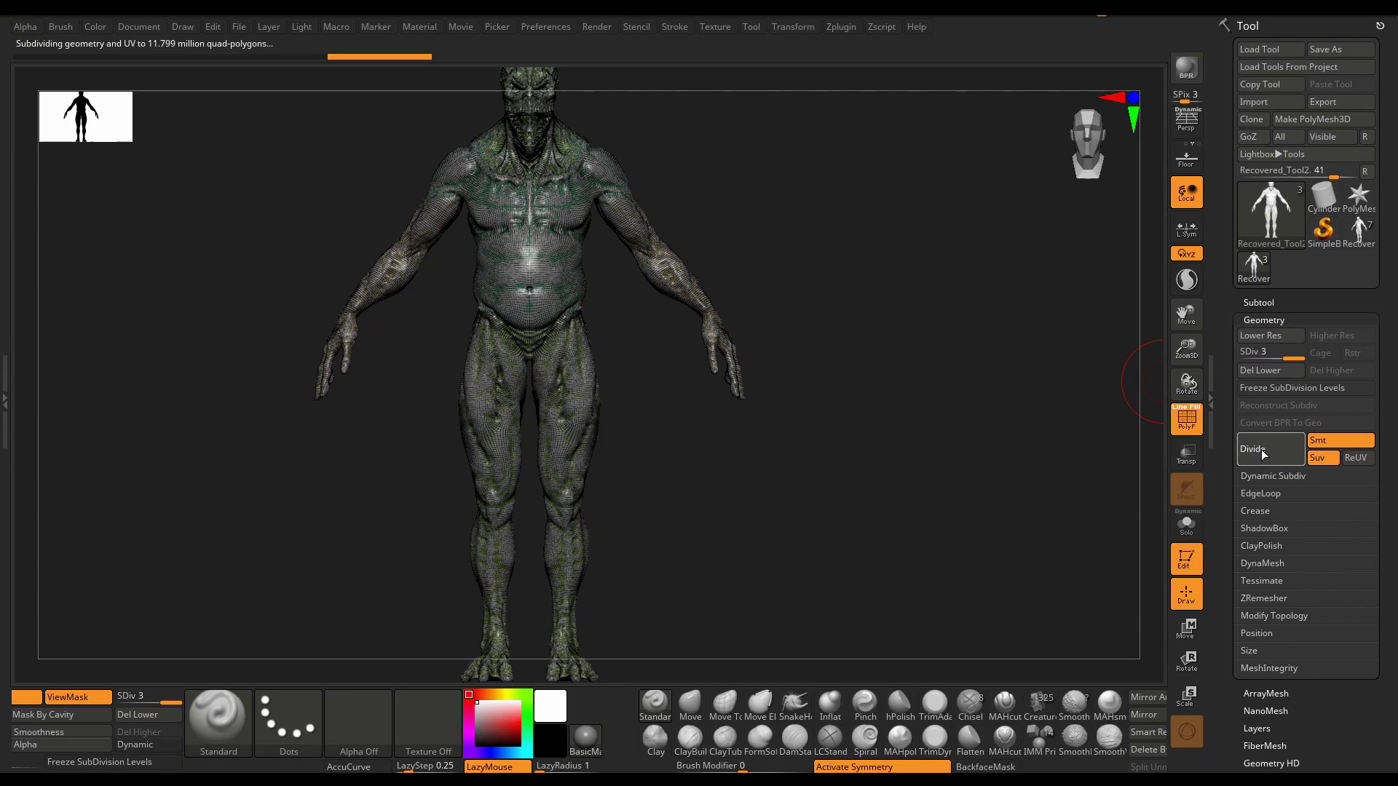
- Hide the original body subtool and split the subdivided duplicate into separate subtools by polygroup
click(1274, 309)
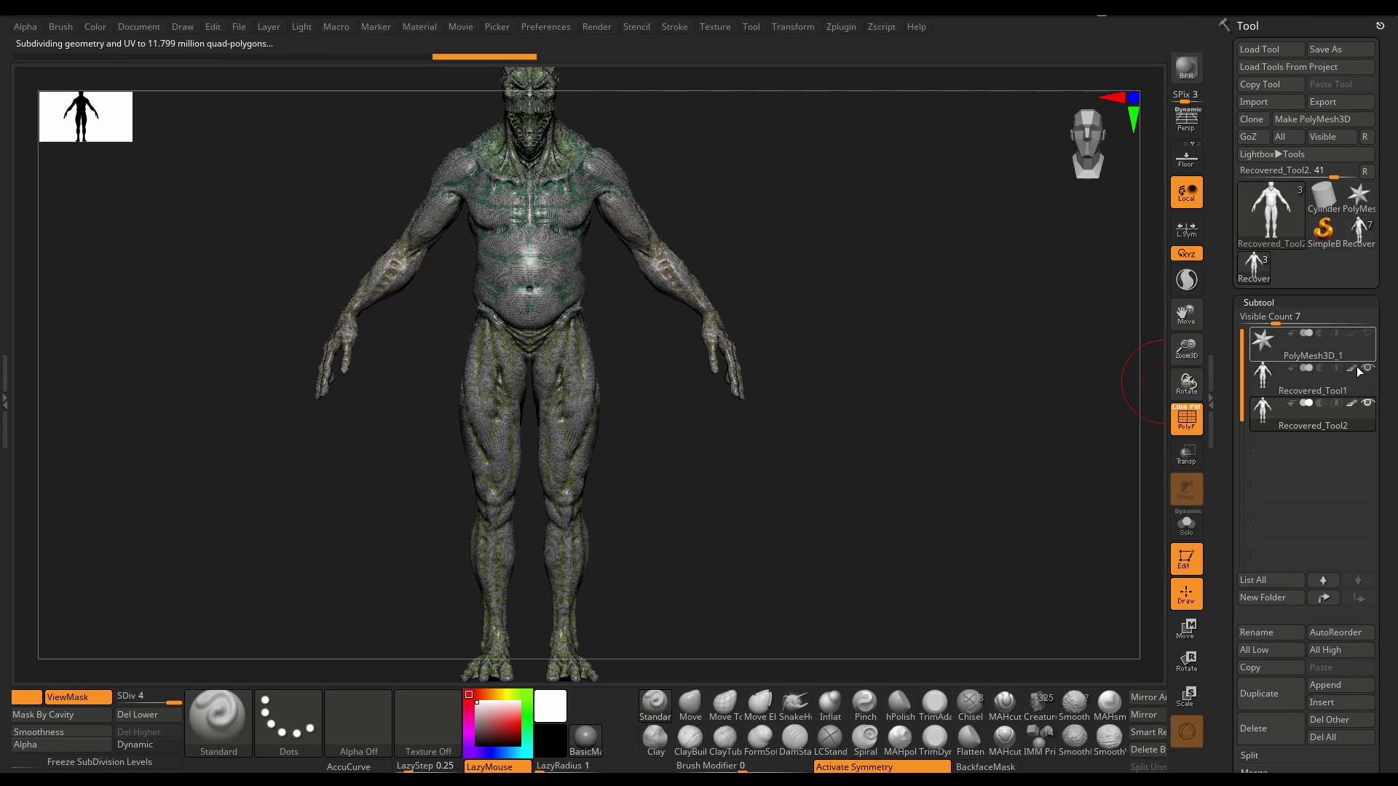
click(1250, 756)
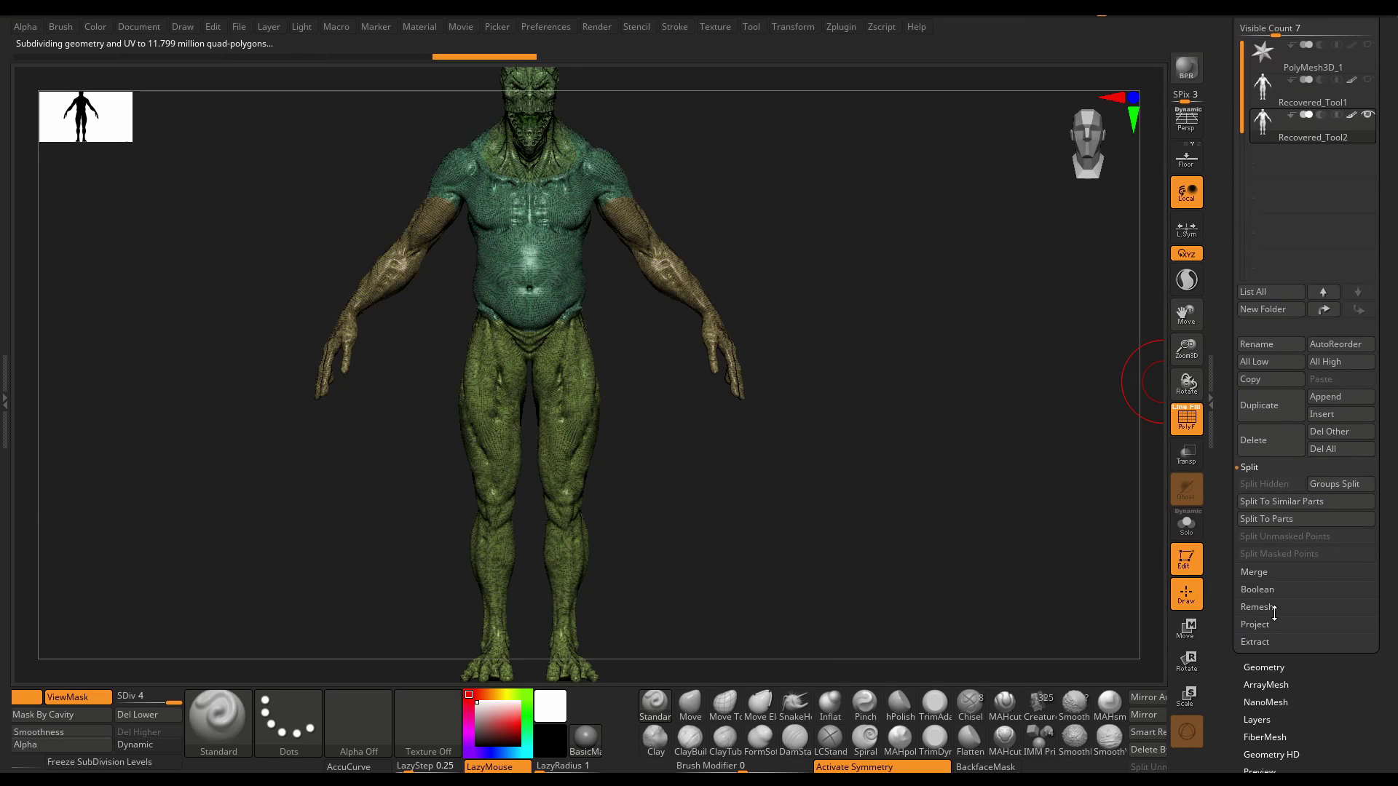
click(1343, 487)
click(1137, 516)
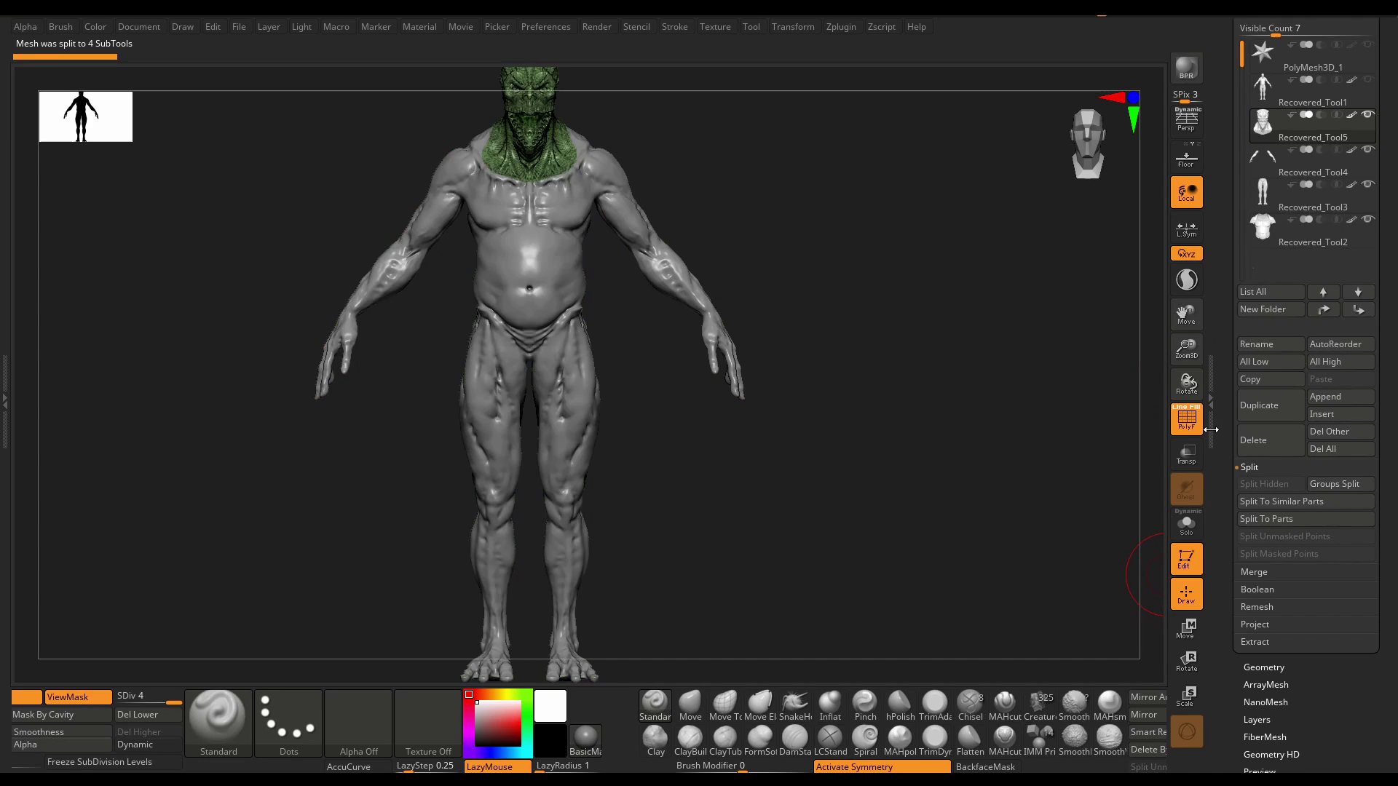
- Select the arms subtool and examine the separated body parts from several angles
key(Down)
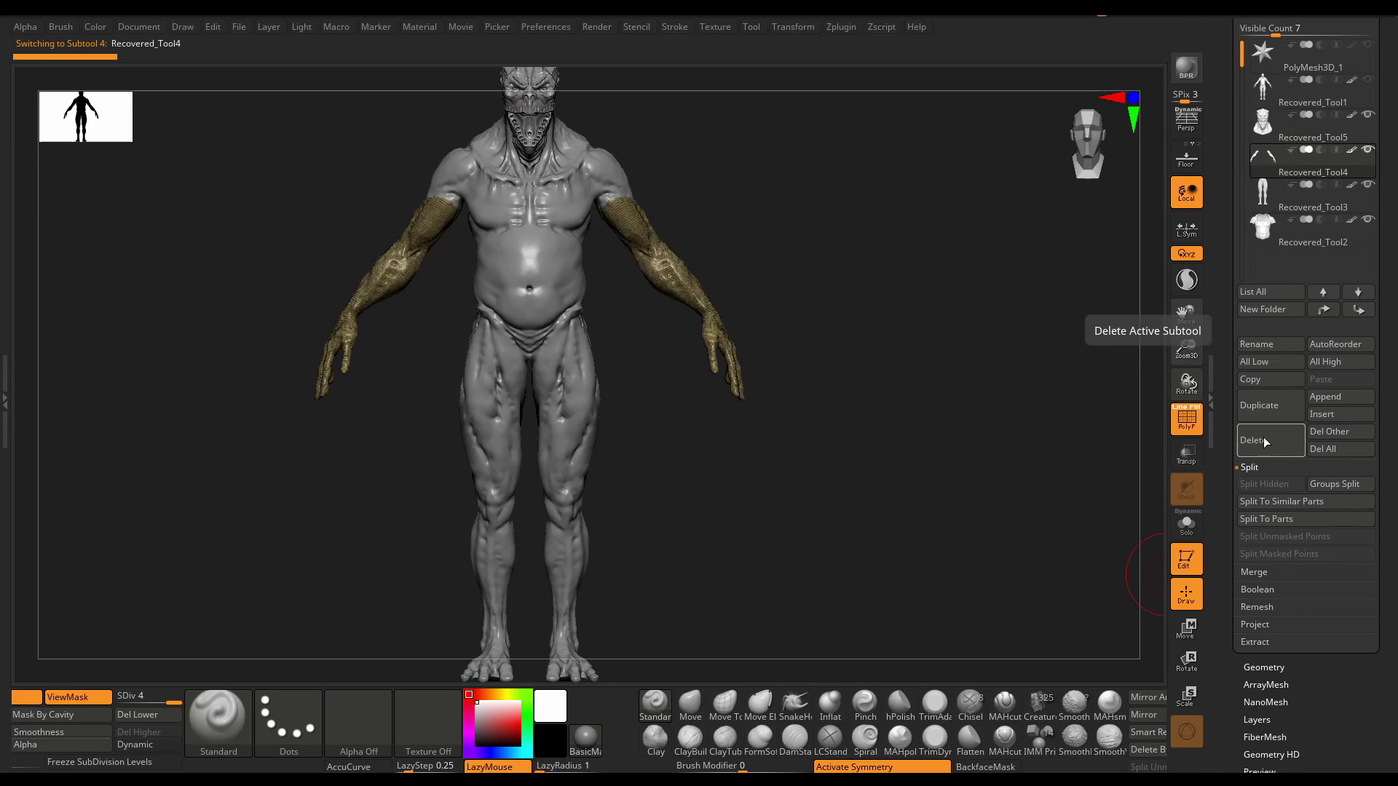
drag(821, 440, 823, 531)
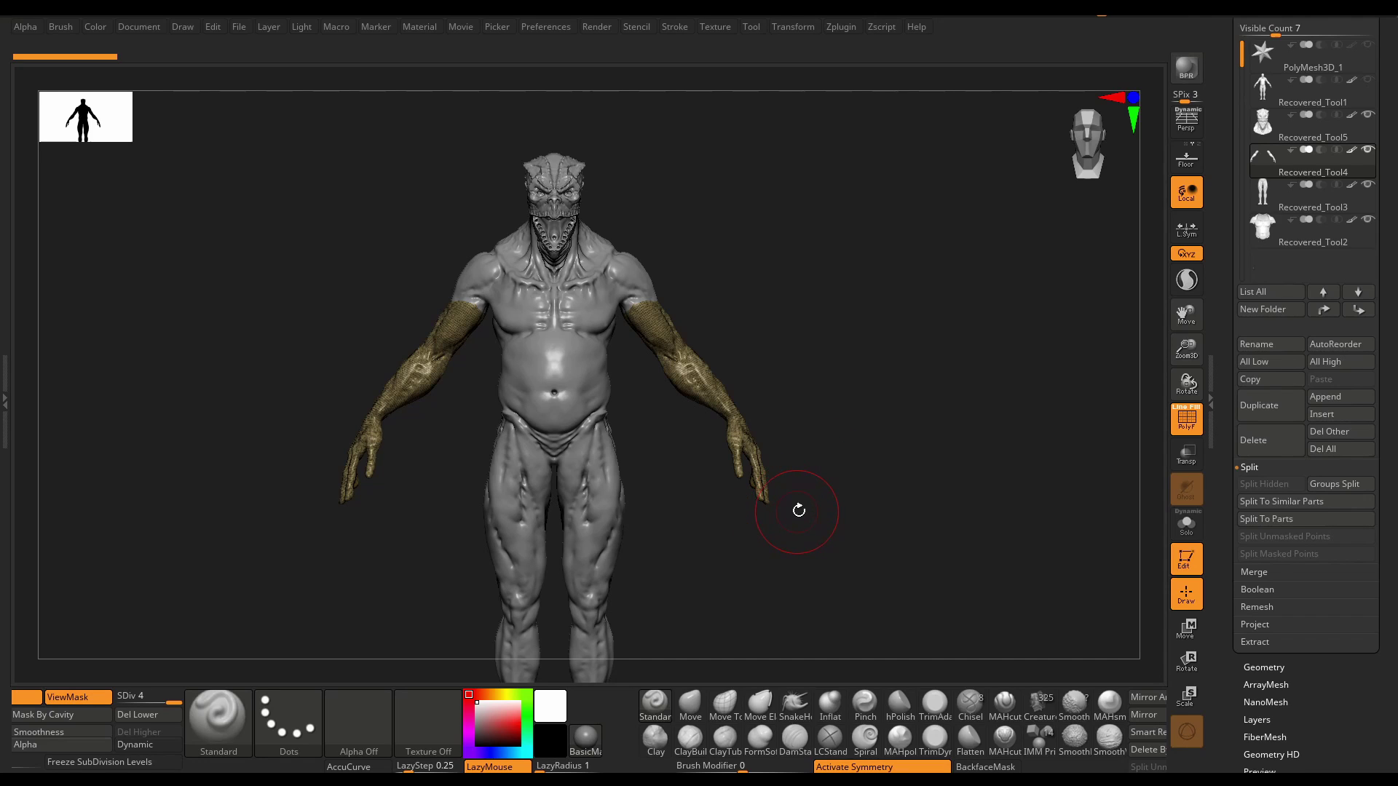
mouse_move(782, 540)
mouse_down()
mouse_move(830, 558)
mouse_move(877, 549)
mouse_move(836, 582)
mouse_move(834, 564)
mouse_up()
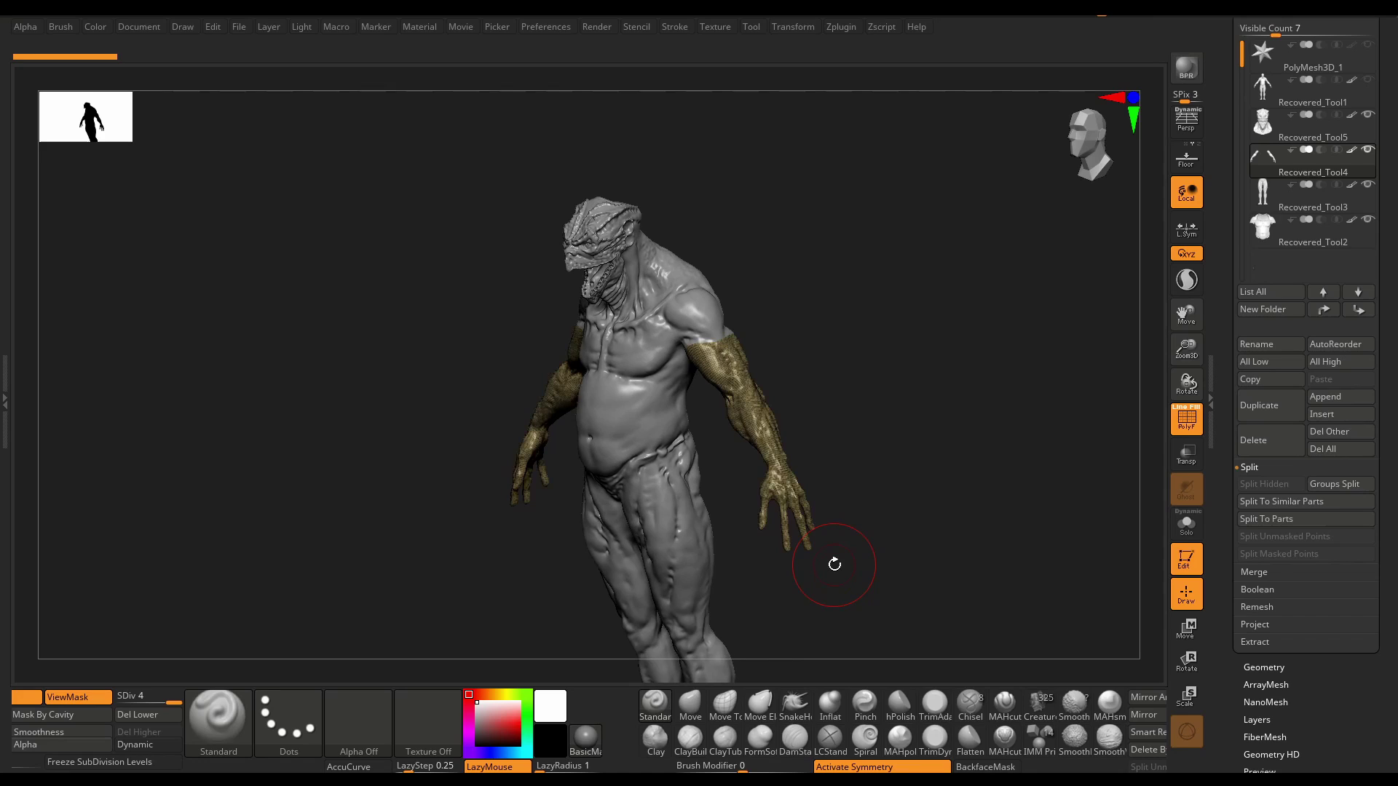
drag(867, 488, 824, 544)
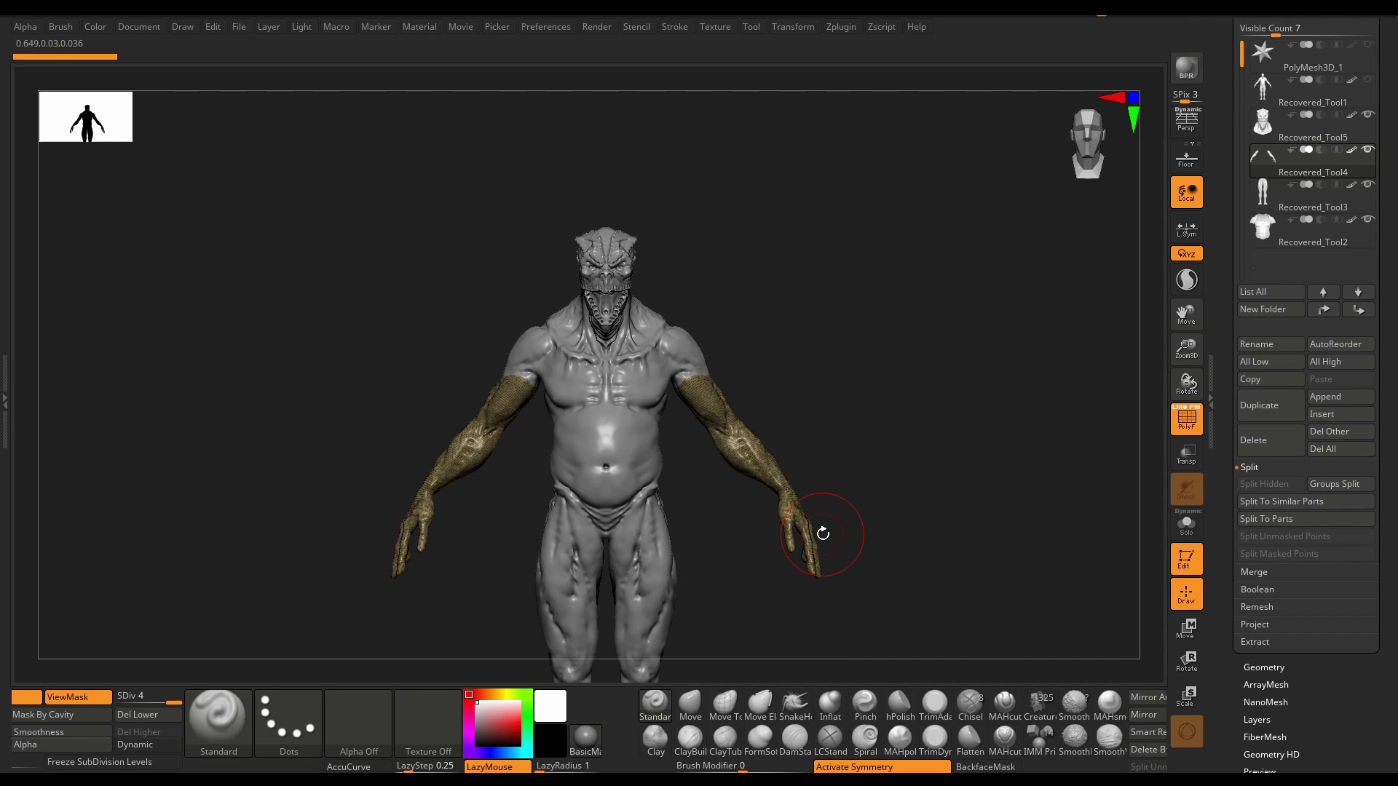
- Delete the split head, arms, legs and torso subtools, keeping the original Recovered_Tool1 body
scroll(1364, 452, up, 5)
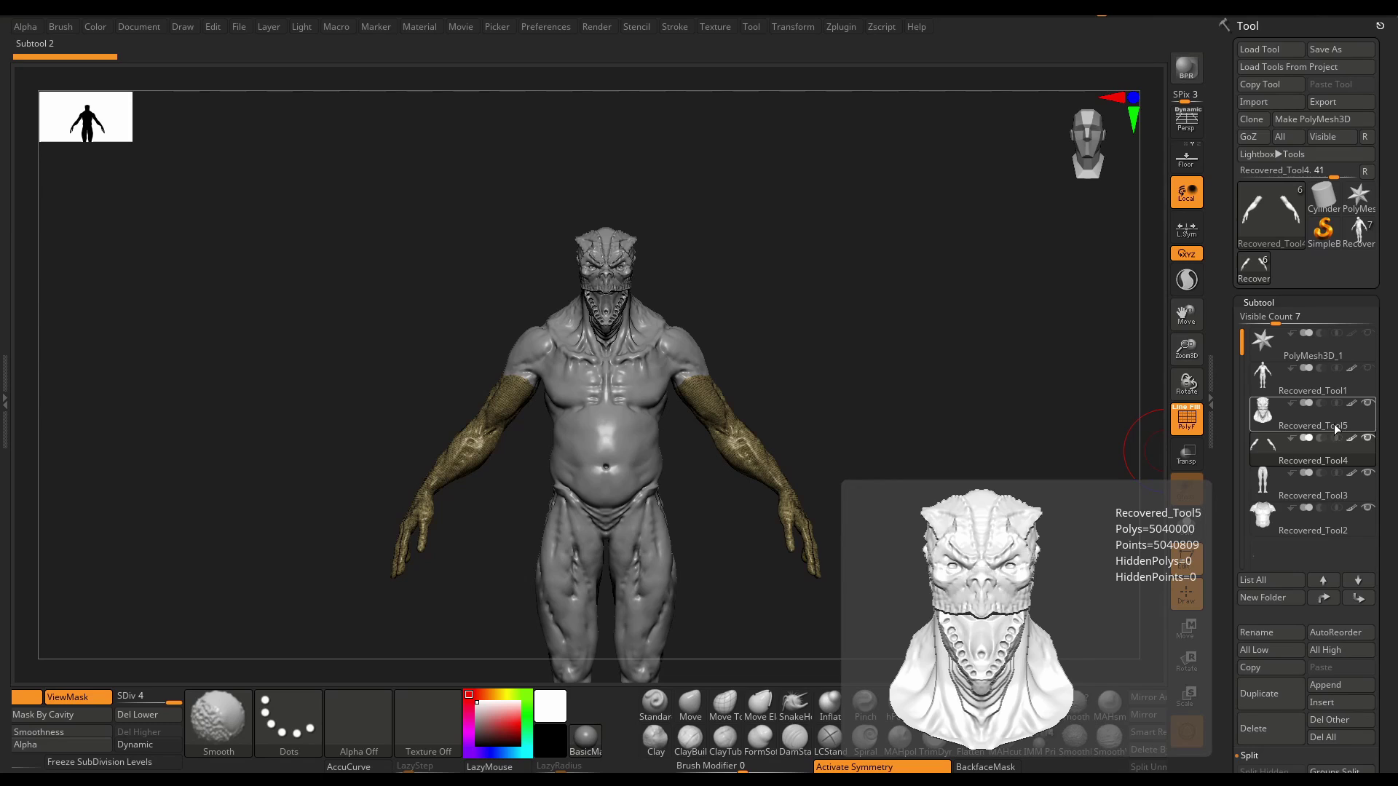
click(1262, 414)
scroll(1270, 487, down, 4)
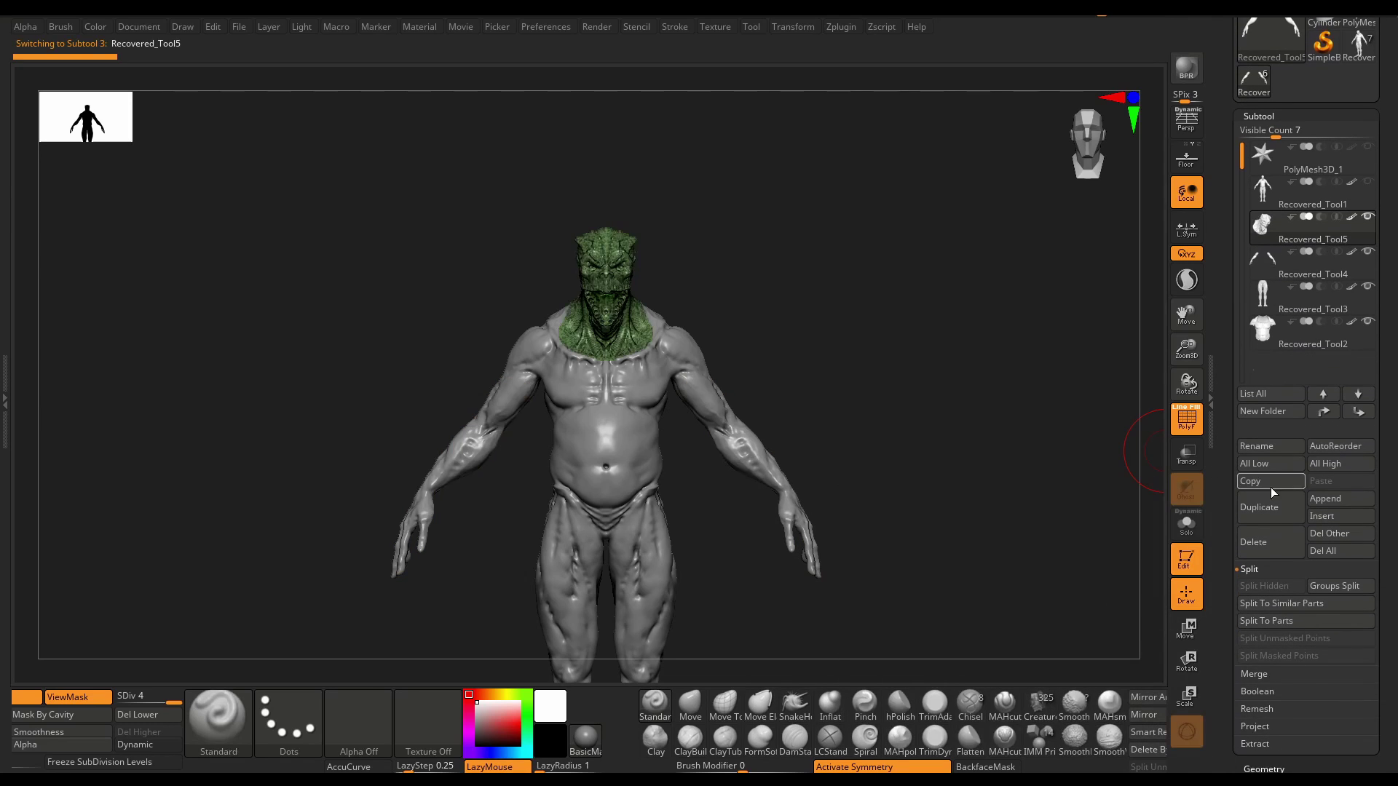
click(1263, 556)
click(1137, 582)
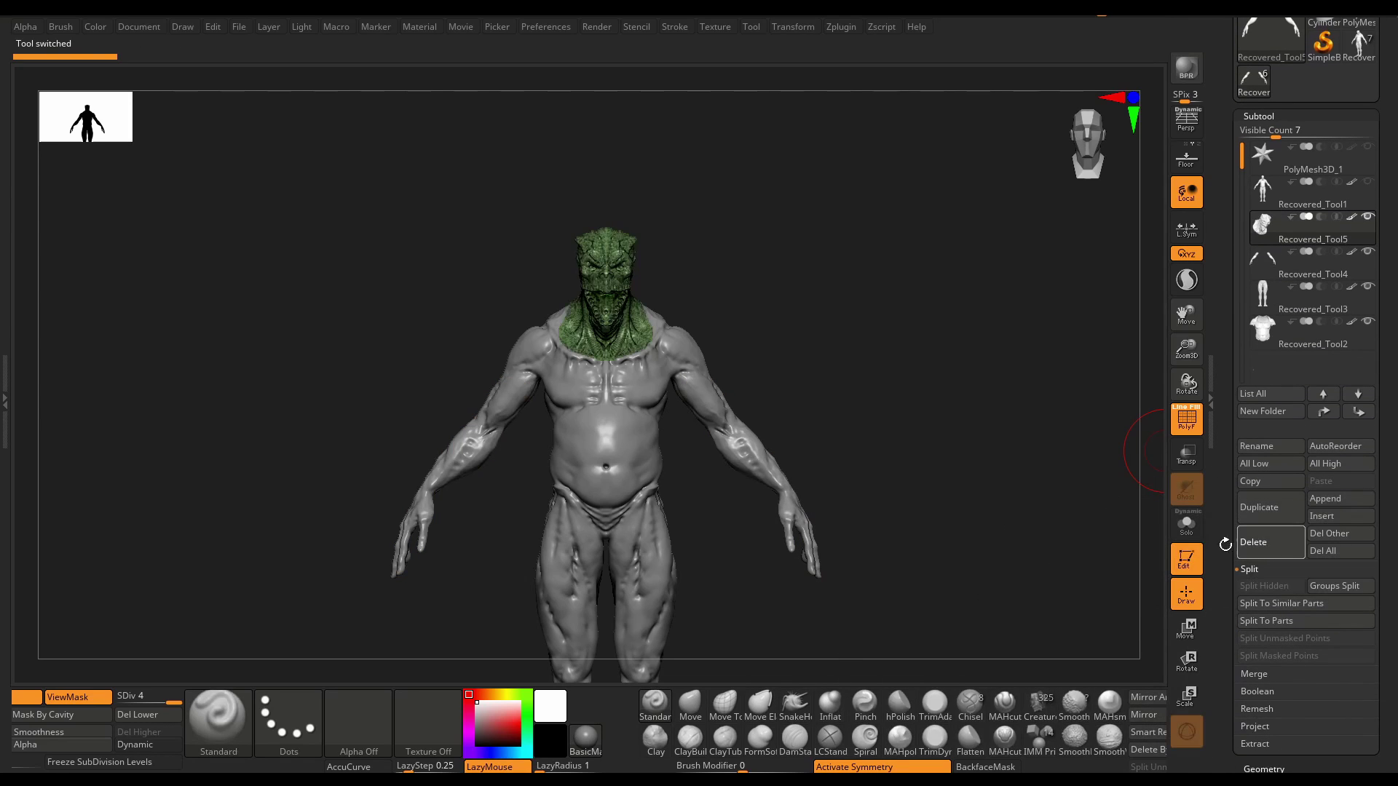
click(1275, 550)
click(1135, 580)
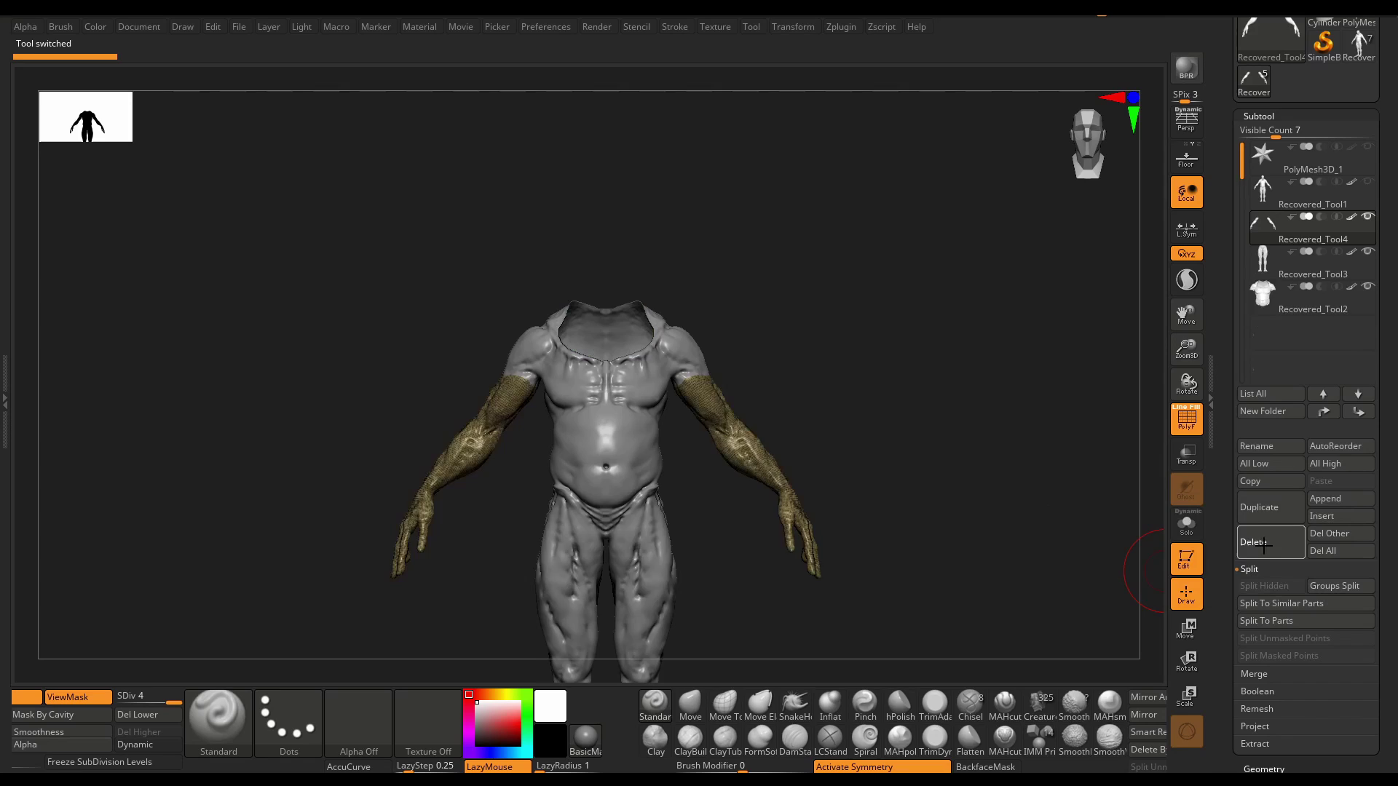
click(1267, 554)
click(1136, 579)
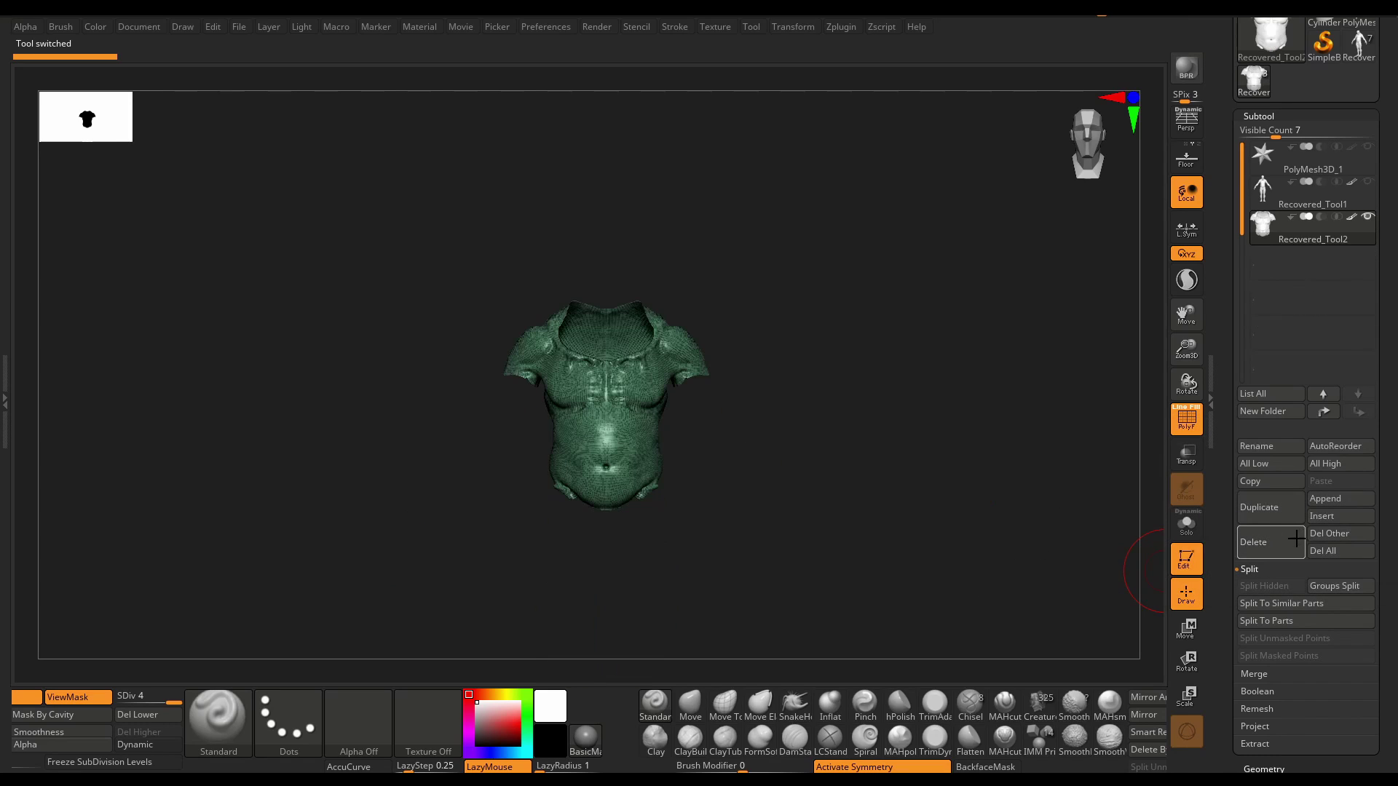
click(1270, 546)
click(1136, 580)
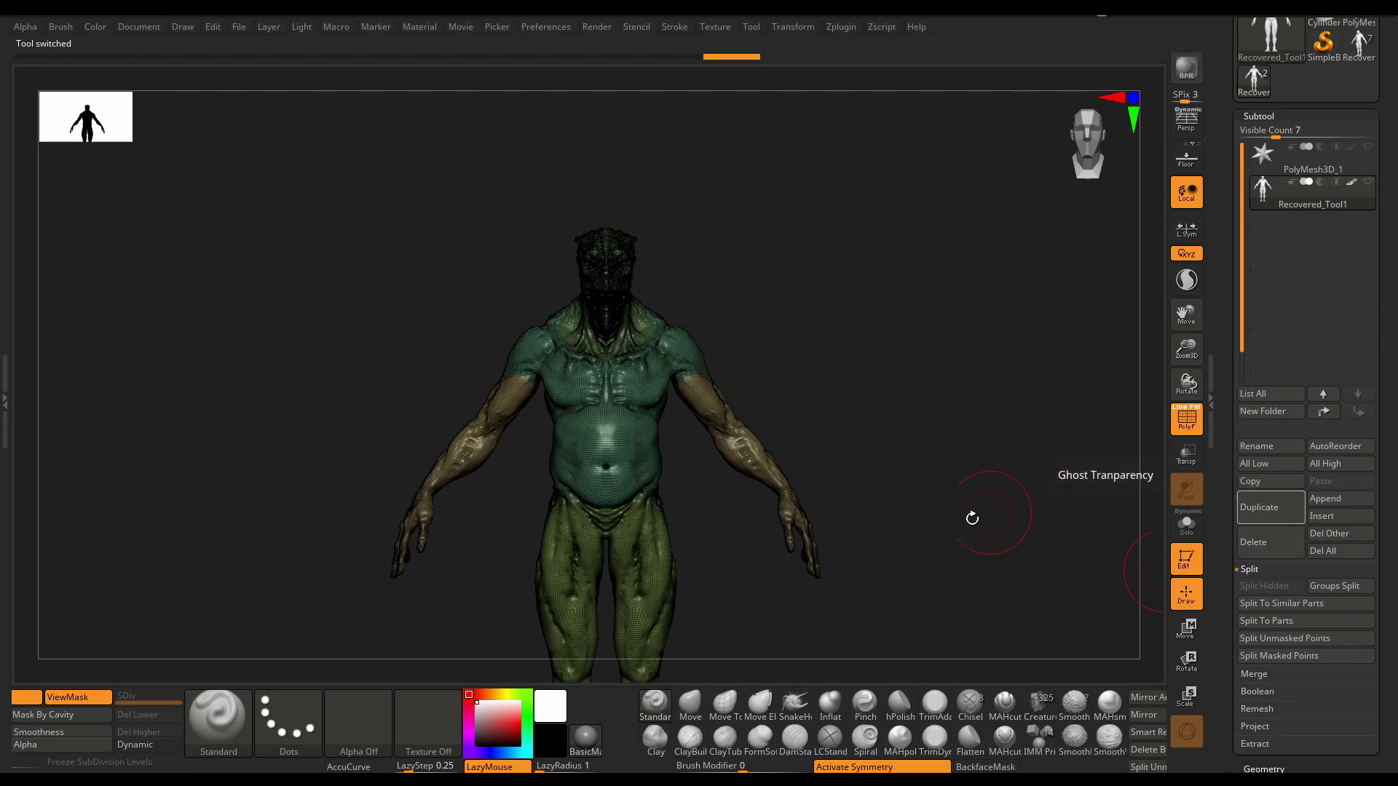
- Subdivide the Recovered_Tool1 body mesh up to subdivision level 3
key(space)
ctrl+right_drag(843, 370, 805, 340)
mouse_move(801, 450)
alt+right_down()
mouse_move(783, 393)
mouse_move(794, 447)
mouse_move(821, 462)
mouse_move(785, 488)
mouse_move(833, 483)
mouse_move(727, 595)
alt+right_up()
right_click(727, 595)
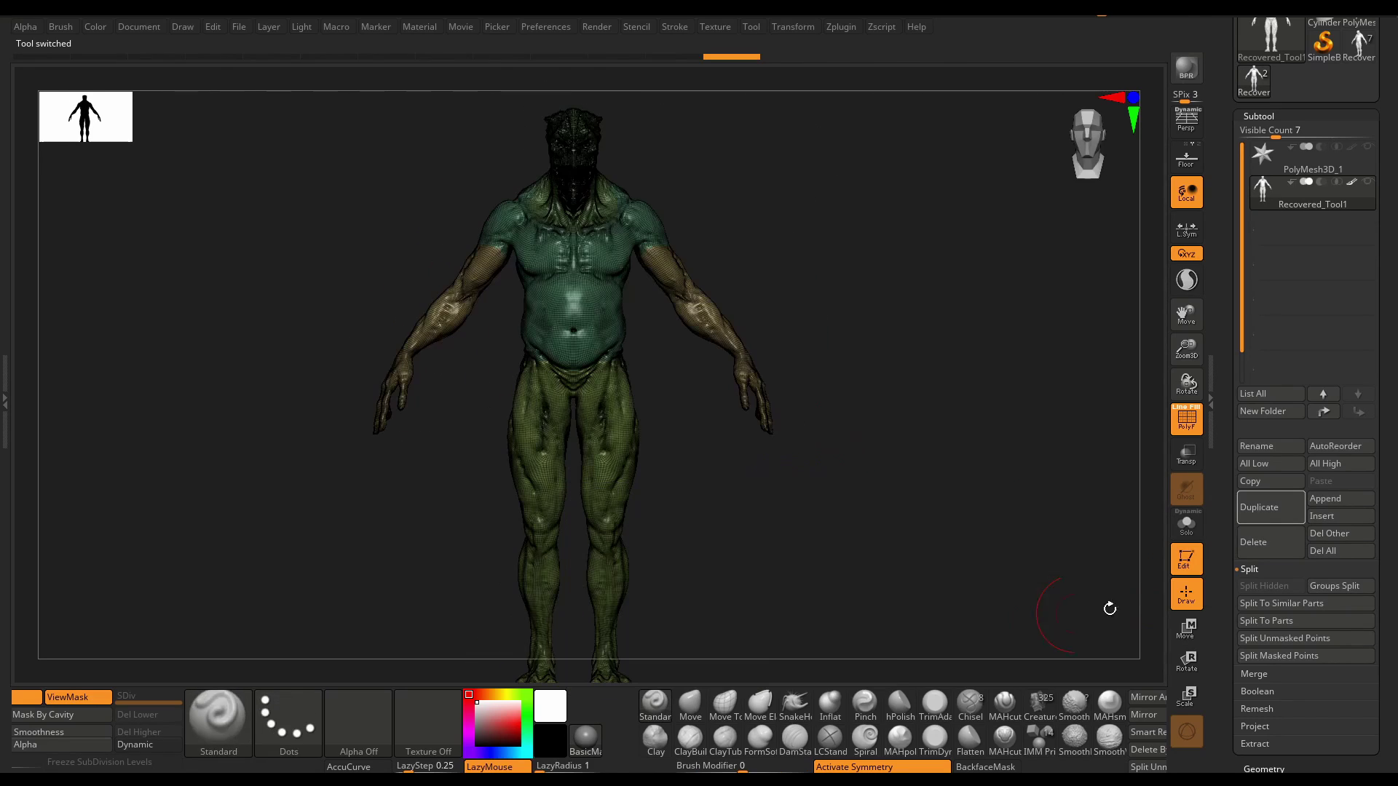
scroll(1233, 695, down, 4)
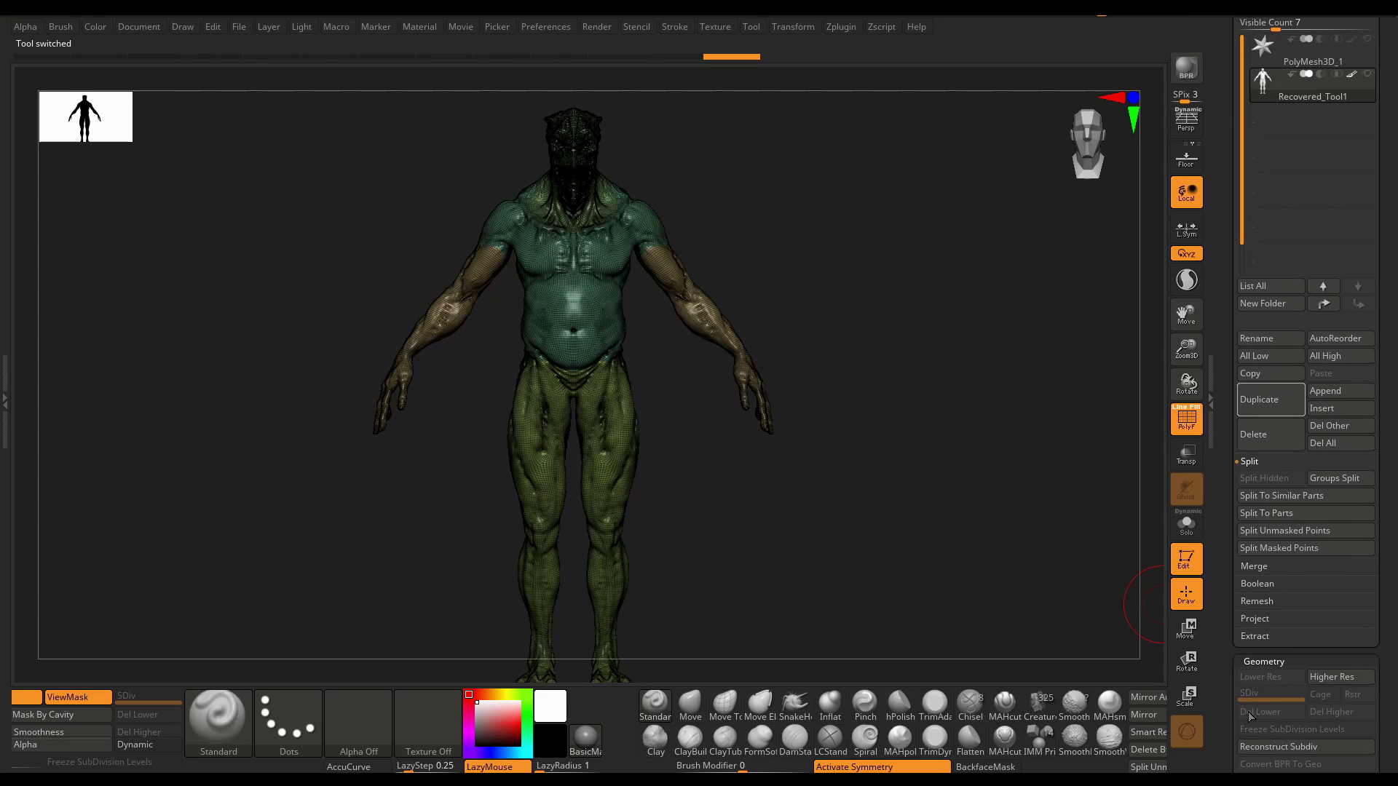
scroll(1232, 655, down, 2)
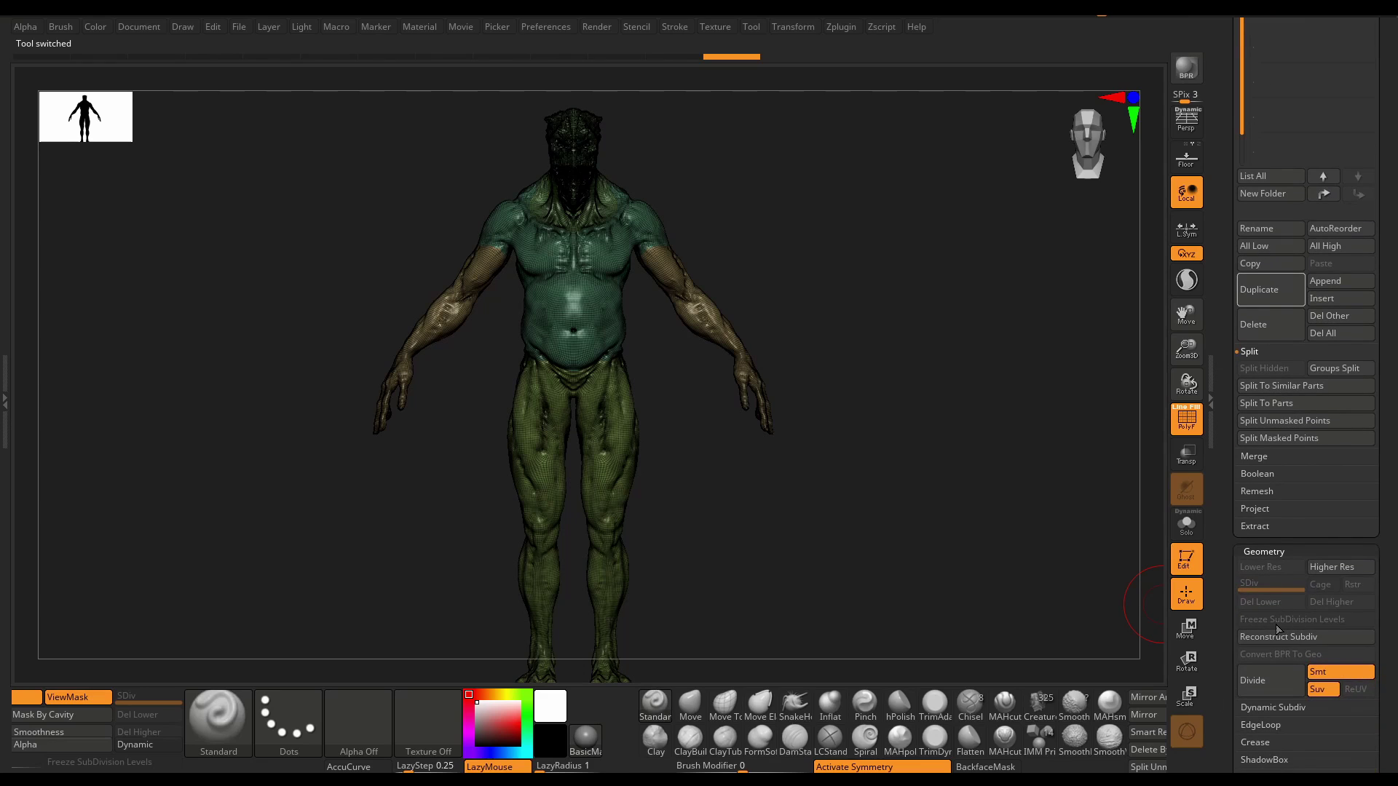
click(1260, 680)
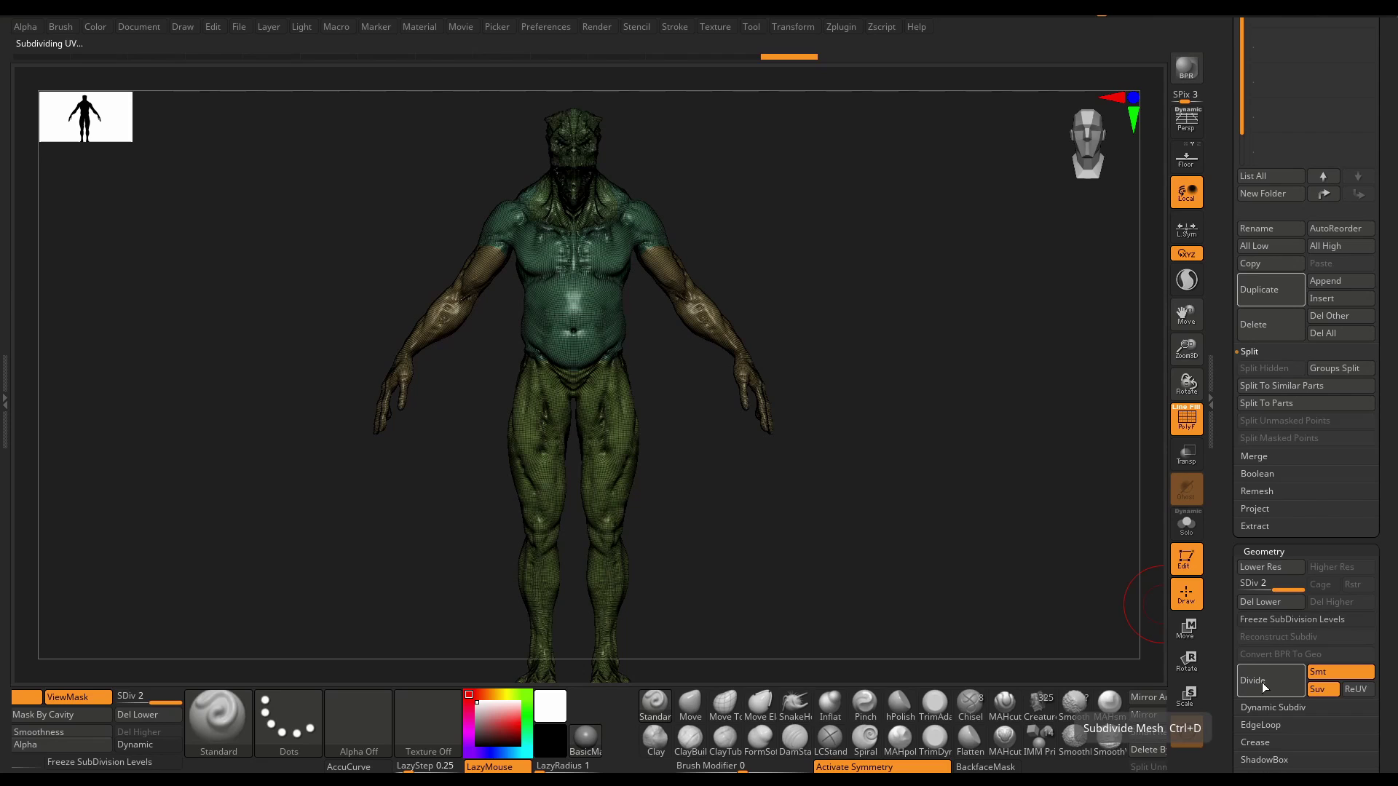
click(1261, 683)
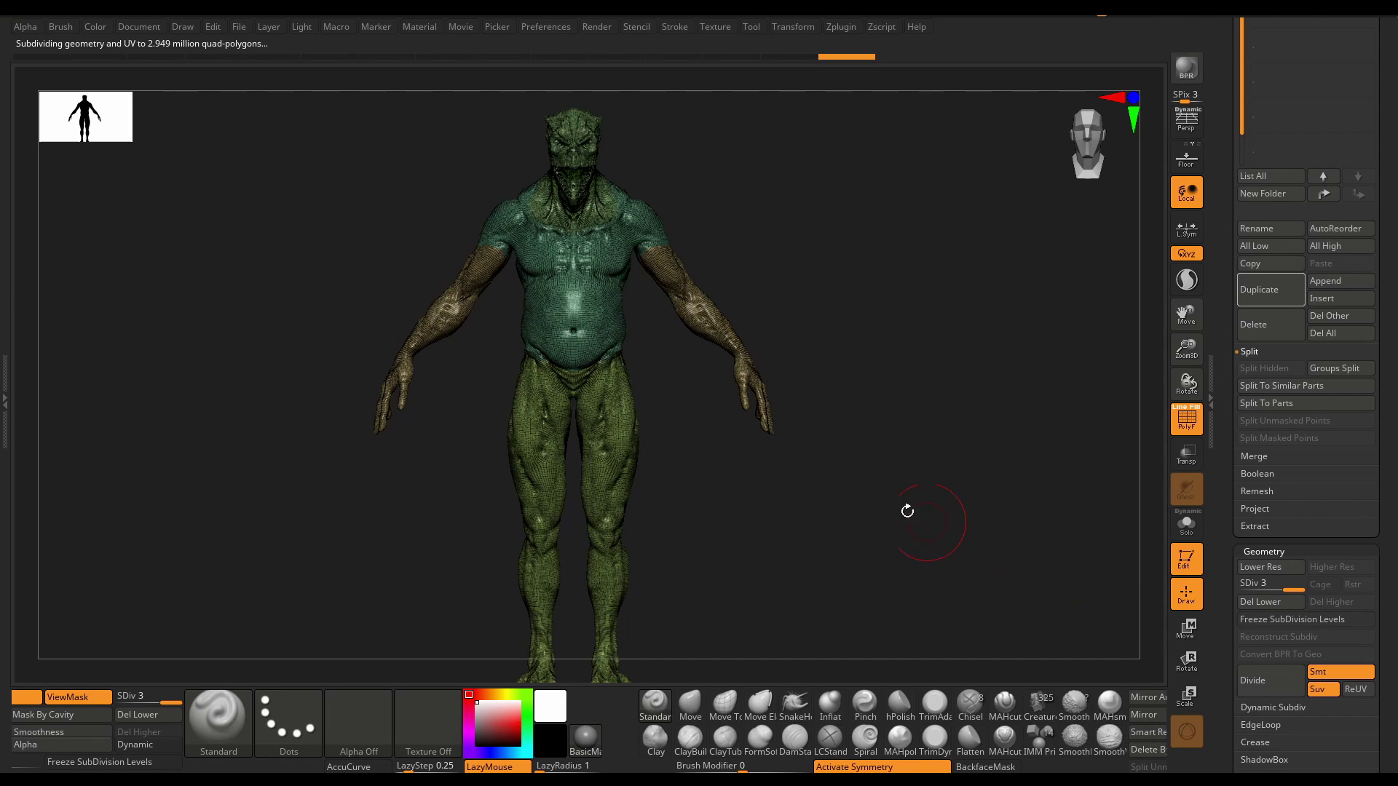
- Divide the body's HD geometry up to SculptHD Subdiv 3
drag(907, 511, 885, 600)
drag(1235, 383, 1231, 501)
drag(1225, 672, 1223, 530)
scroll(1289, 587, down, 5)
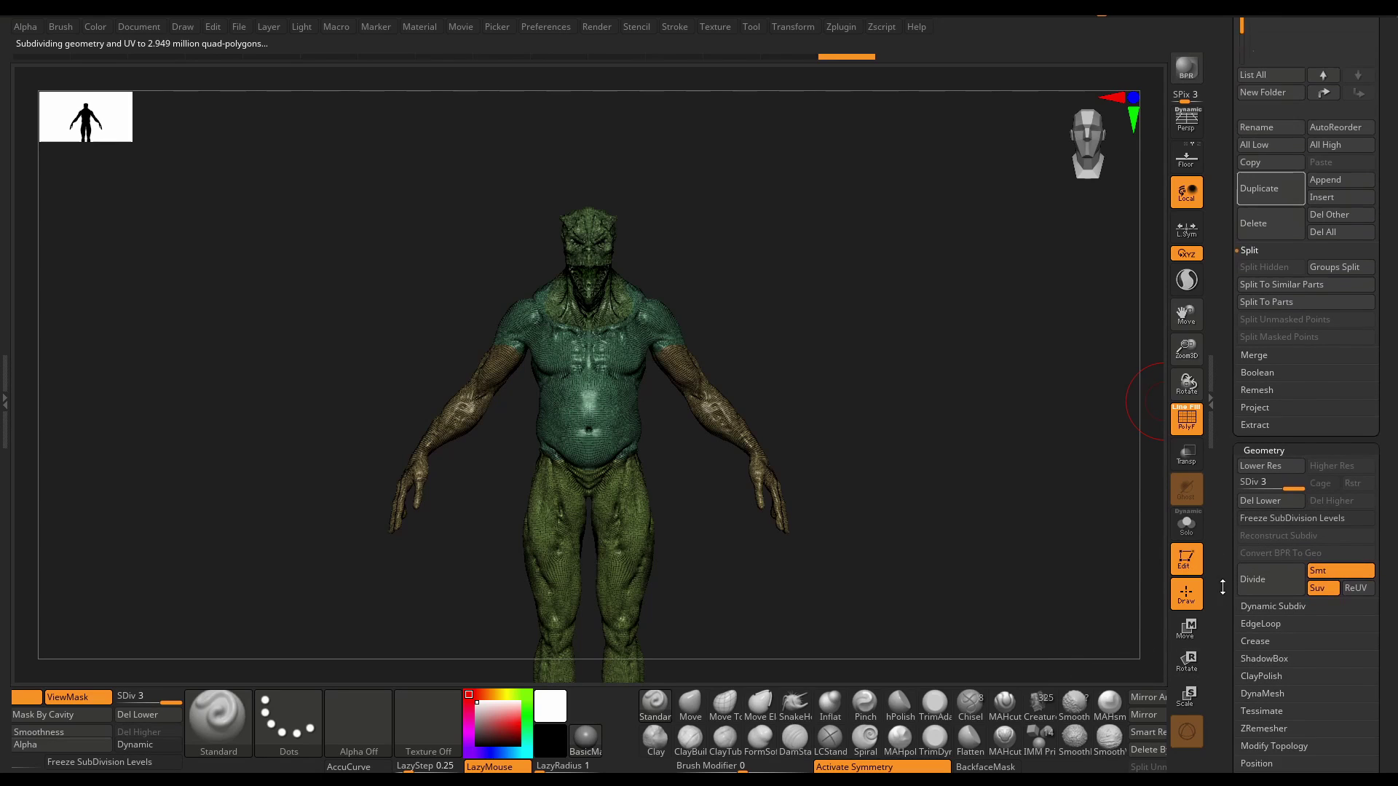
click(1271, 630)
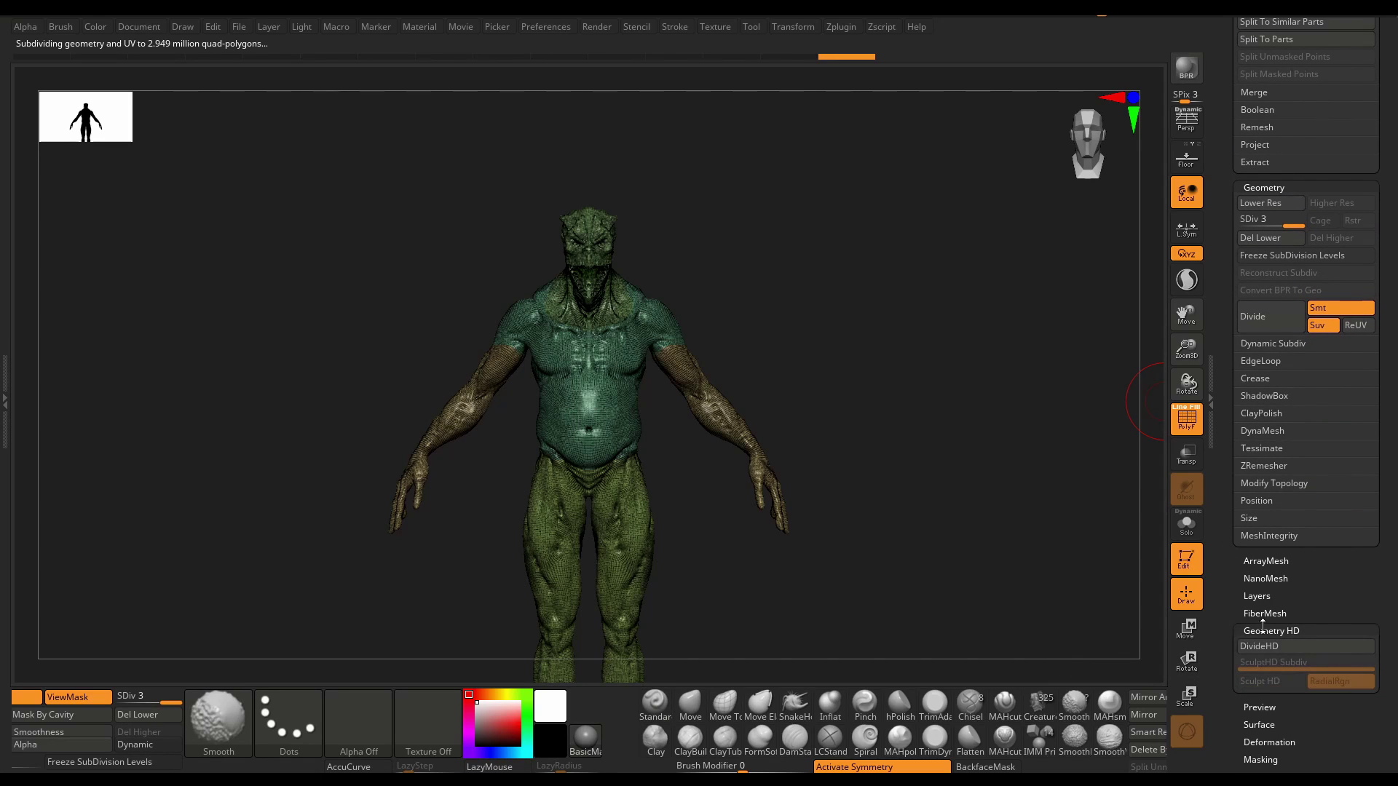
click(1286, 546)
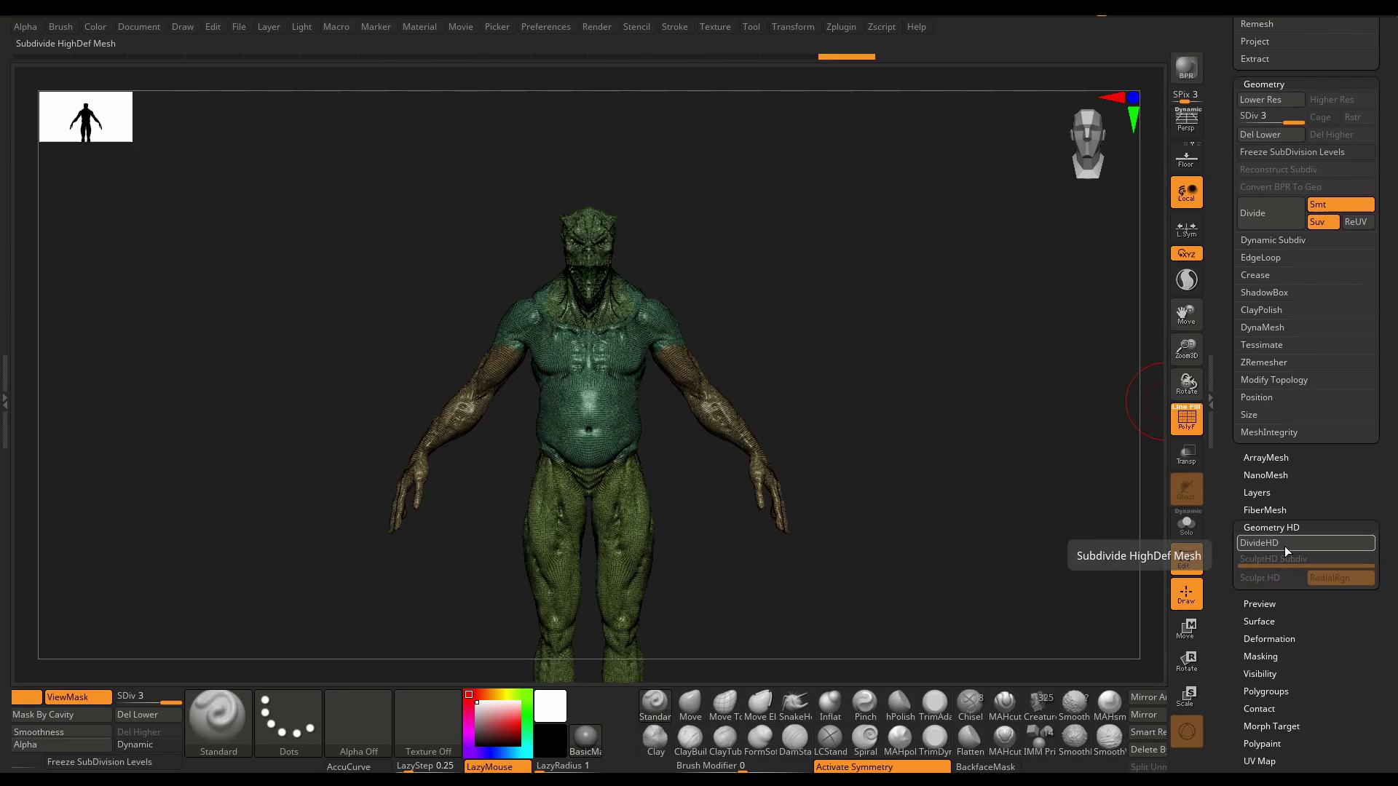
click(1286, 545)
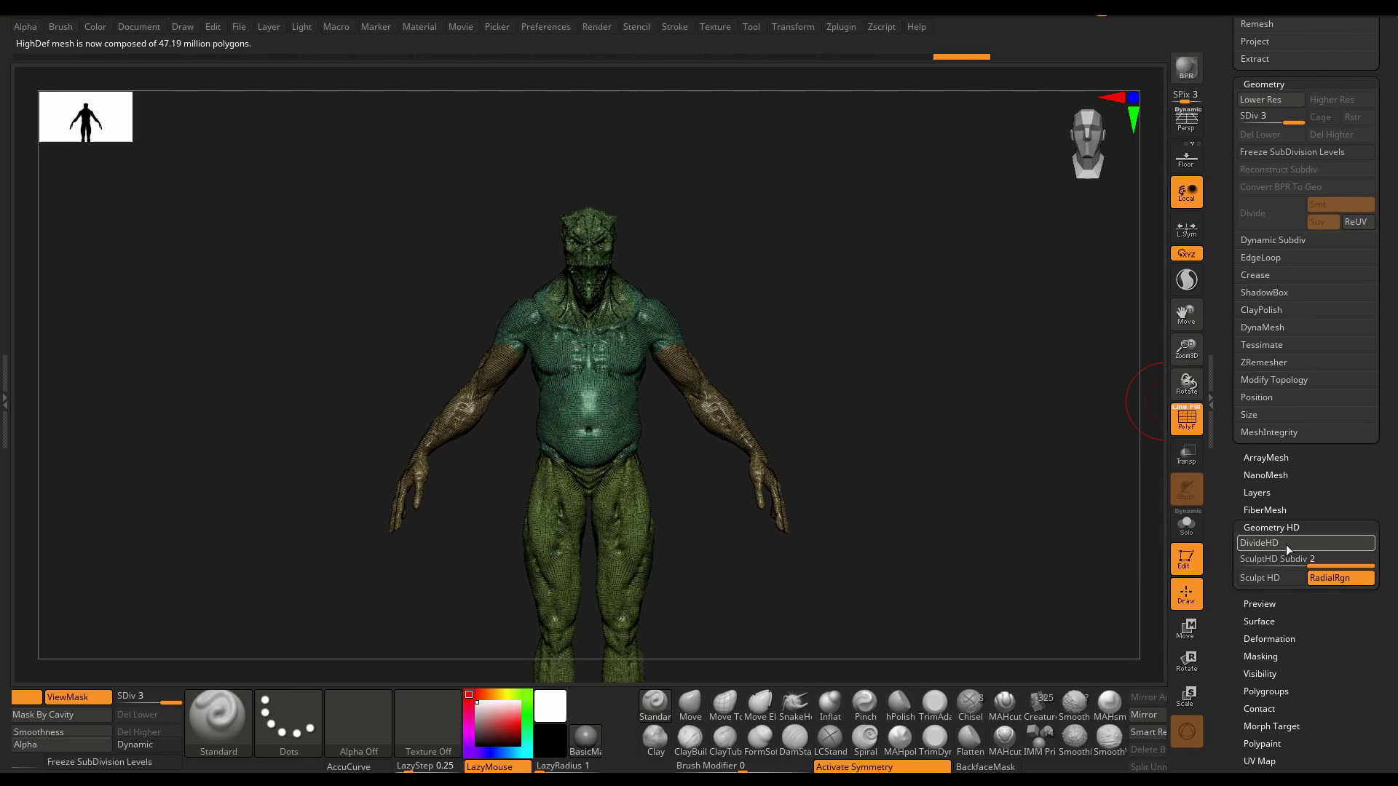
click(1287, 547)
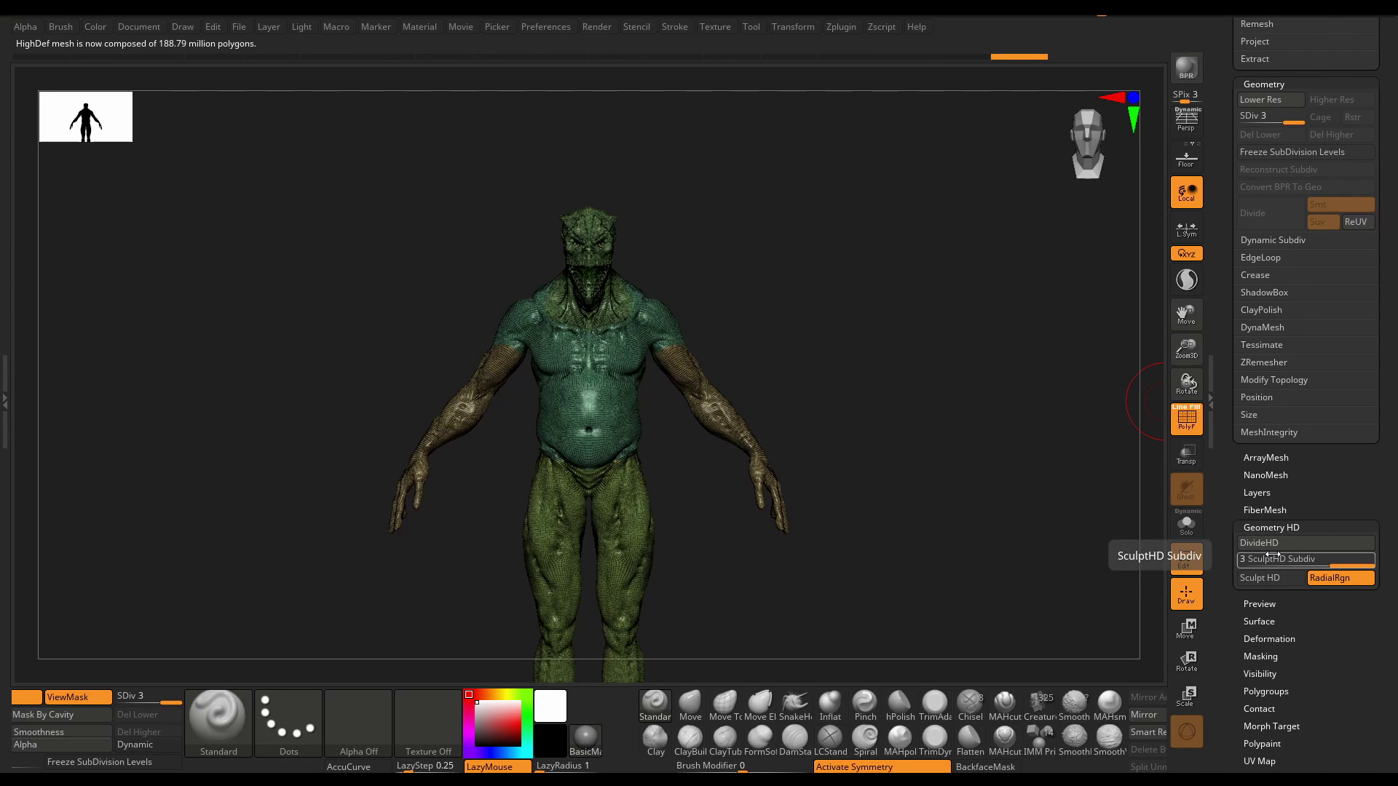
- Examine the chest and shoulder region in HD sculpting with Solo on, and return to the full body at subdivision level 3
scroll(1234, 612, up, 5)
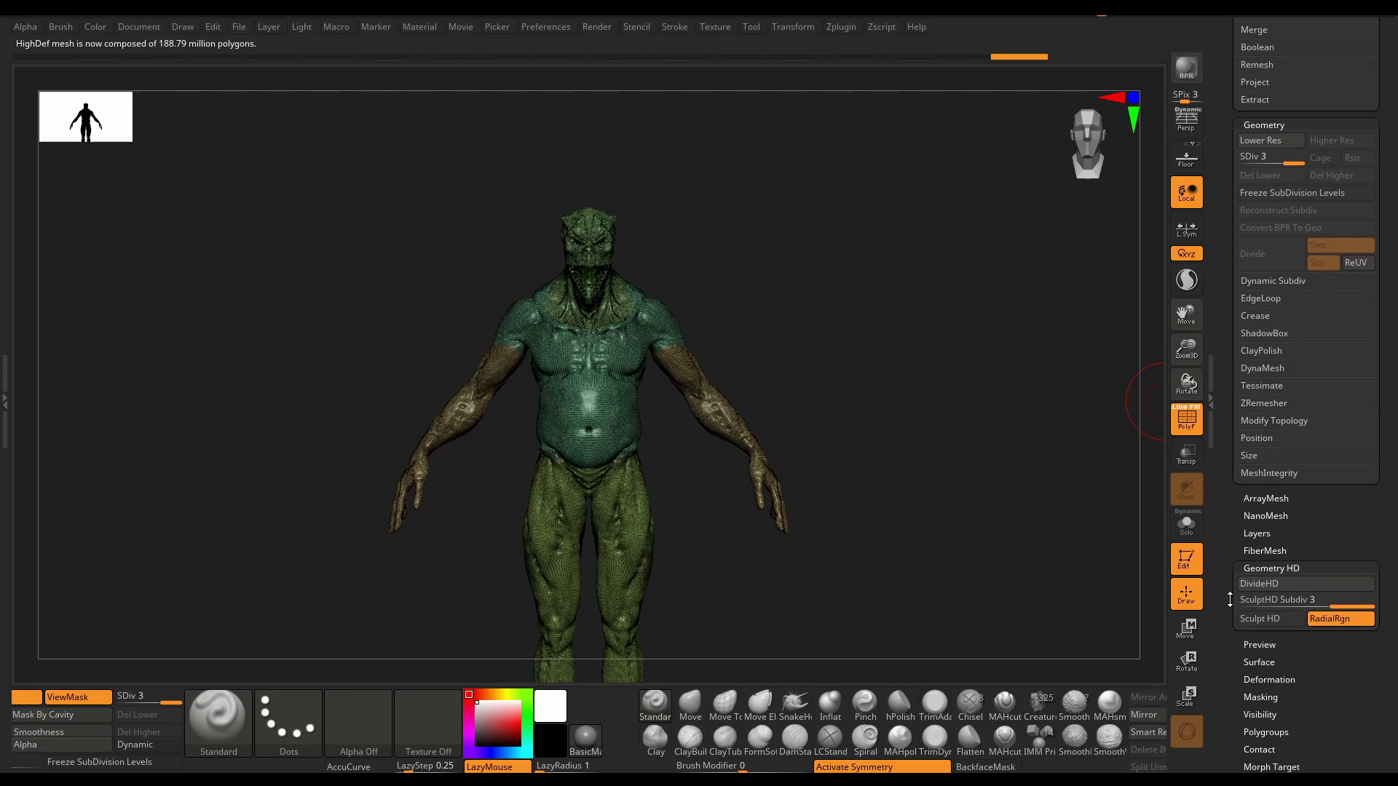
mouse_move(1227, 571)
mouse_down()
mouse_move(1230, 620)
mouse_move(1227, 588)
mouse_up()
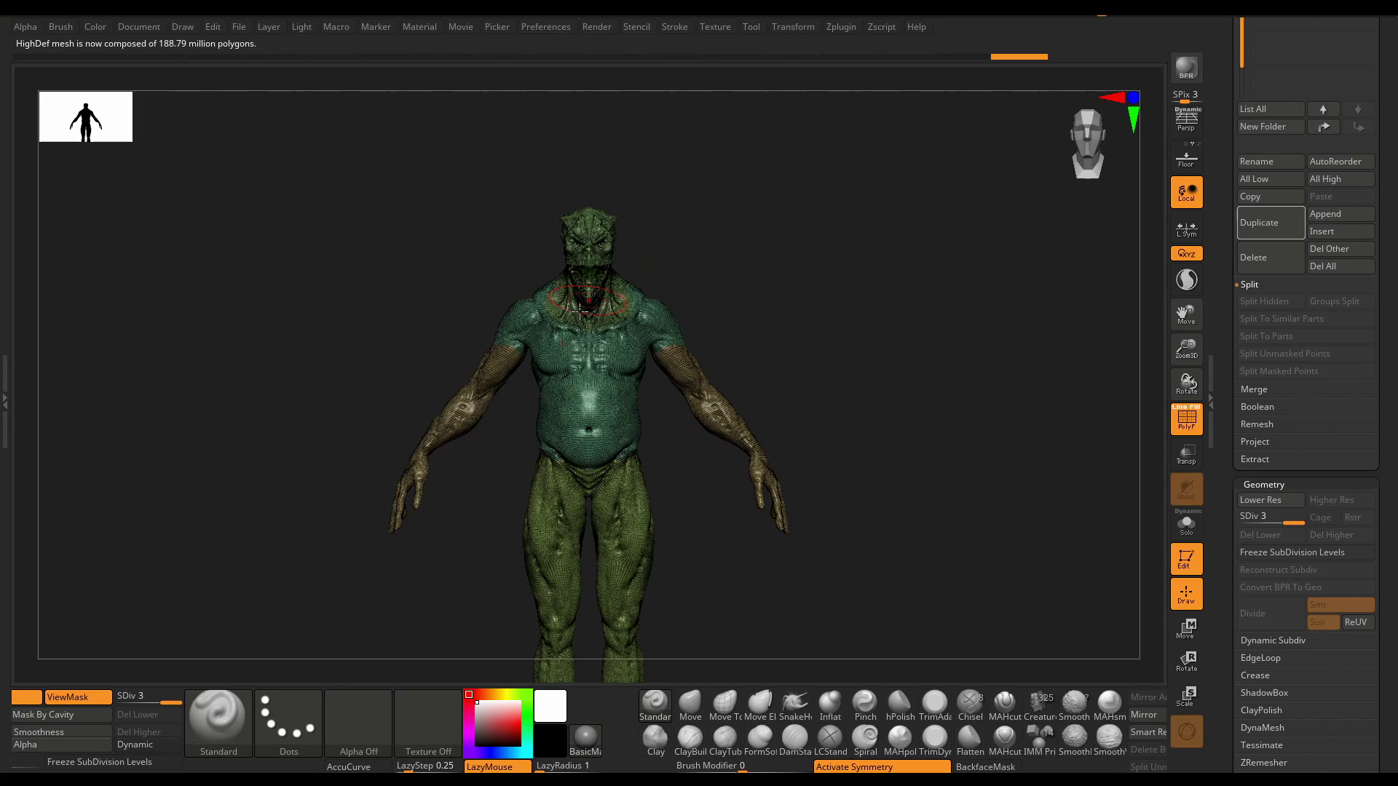
key(ctrl+d)
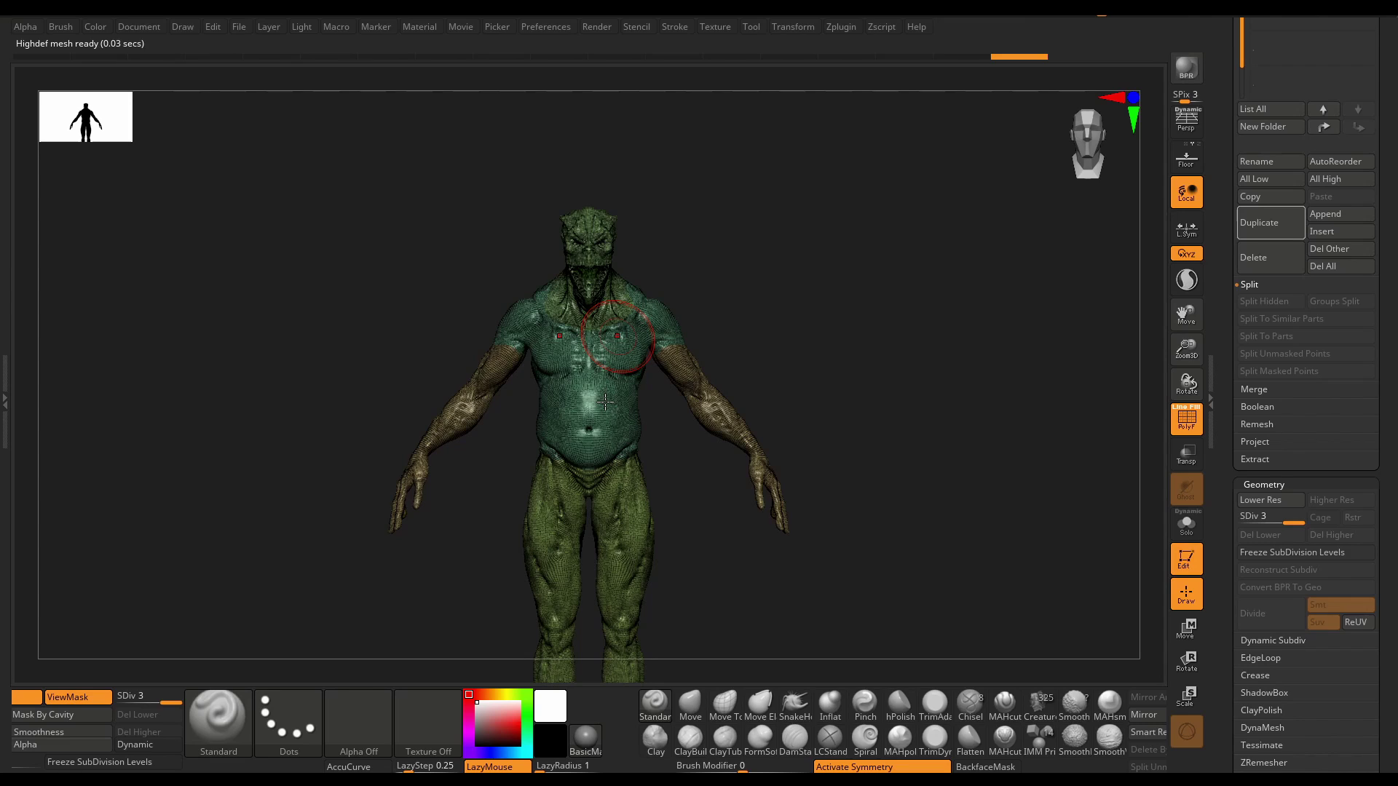
key(a)
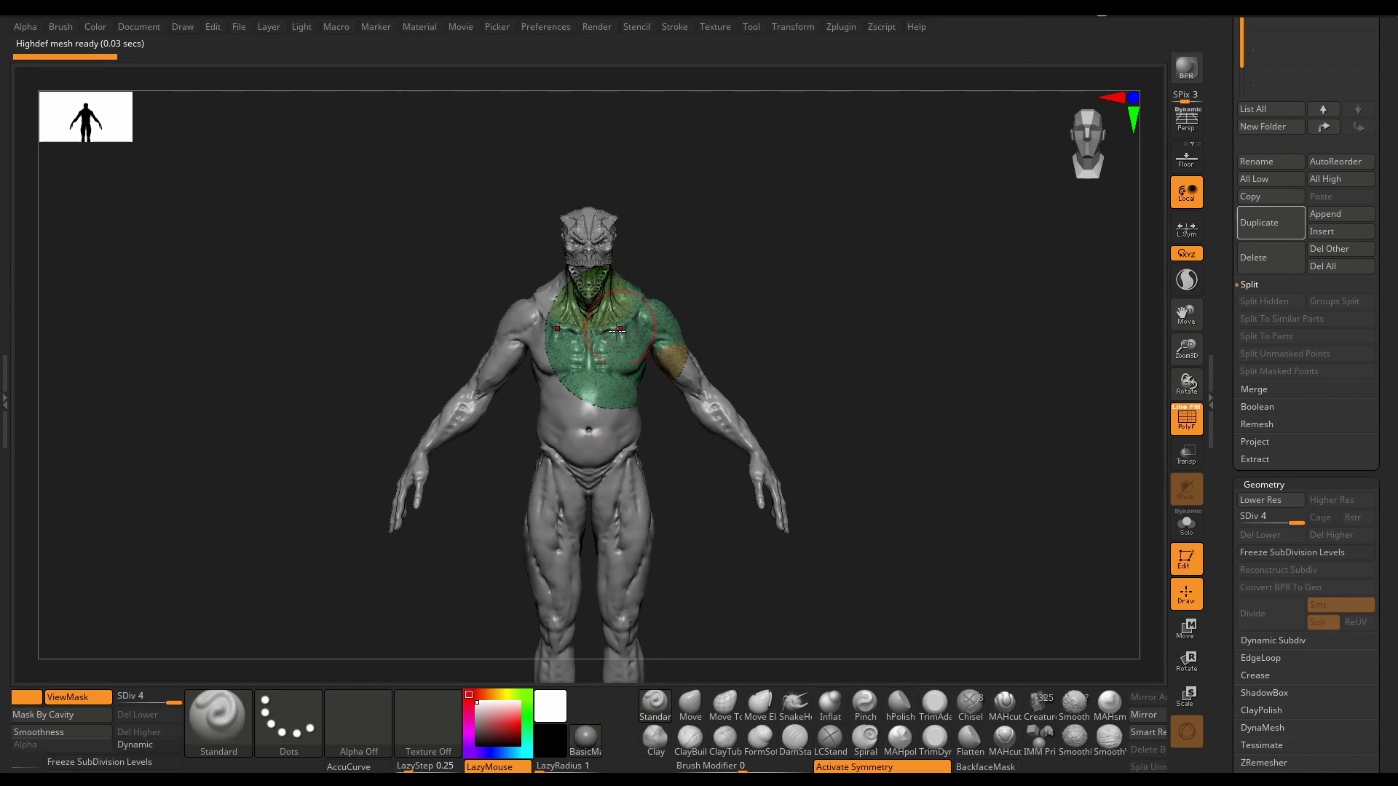
mouse_move(669, 343)
right_down()
mouse_move(602, 329)
mouse_move(650, 375)
right_up()
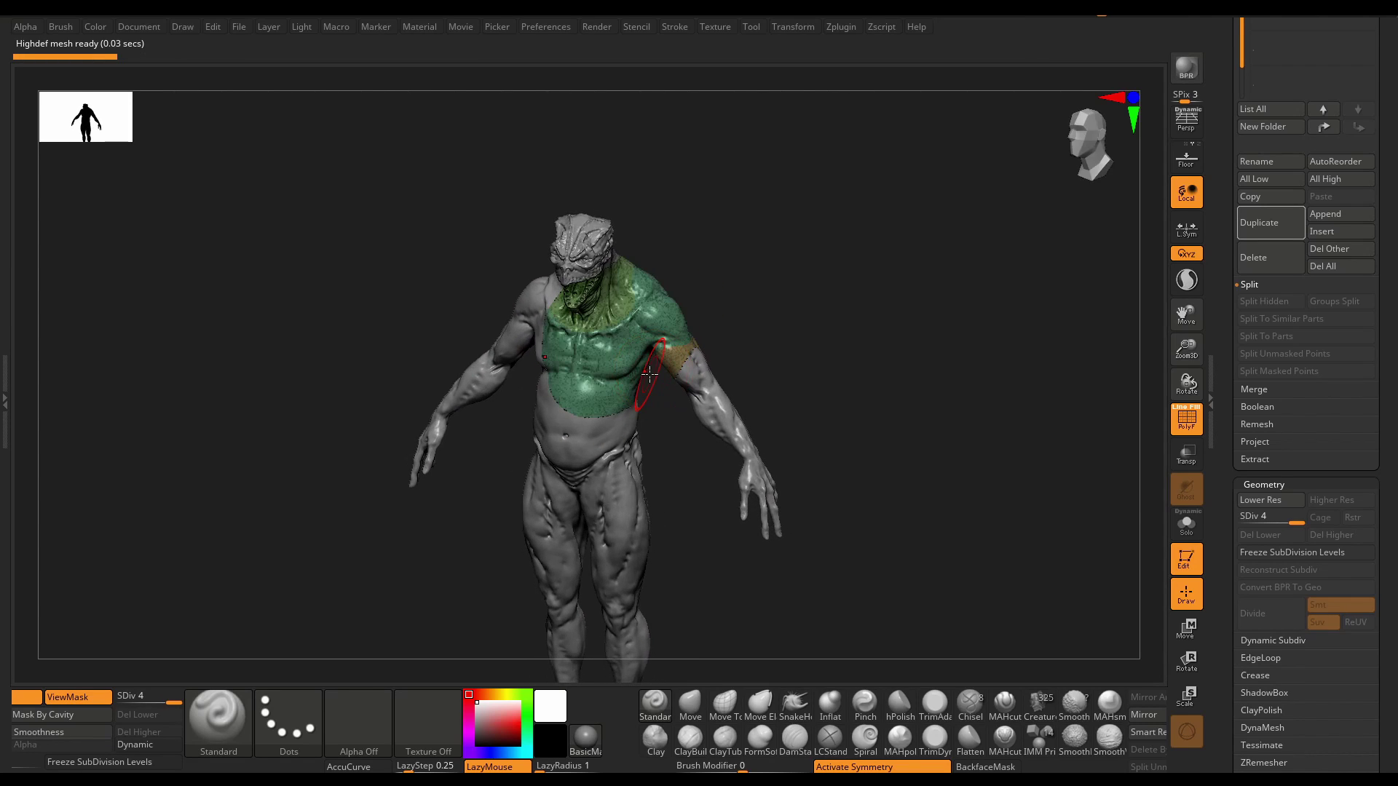
click(1194, 532)
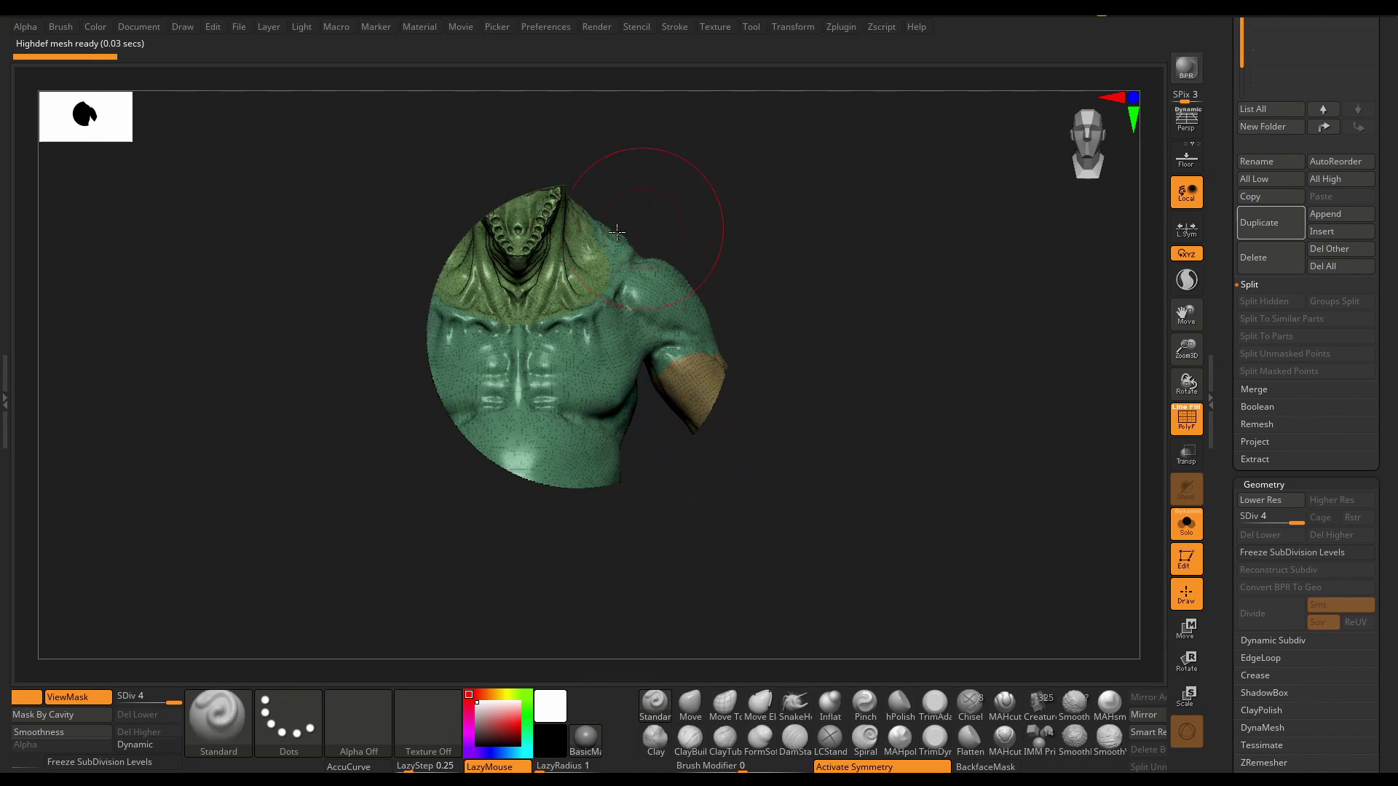
mouse_move(662, 514)
right_down()
mouse_move(599, 546)
mouse_move(665, 509)
right_up()
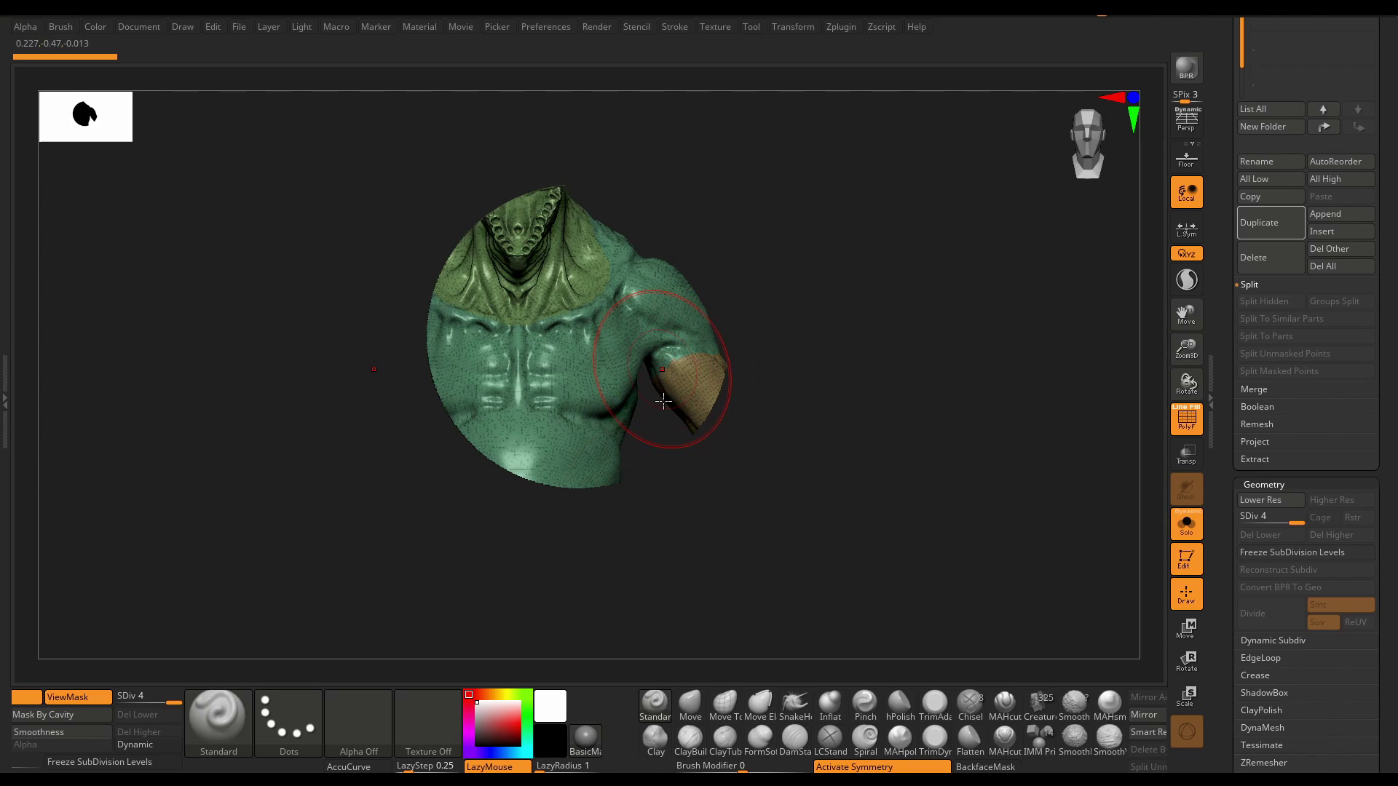
key(ctrl+d)
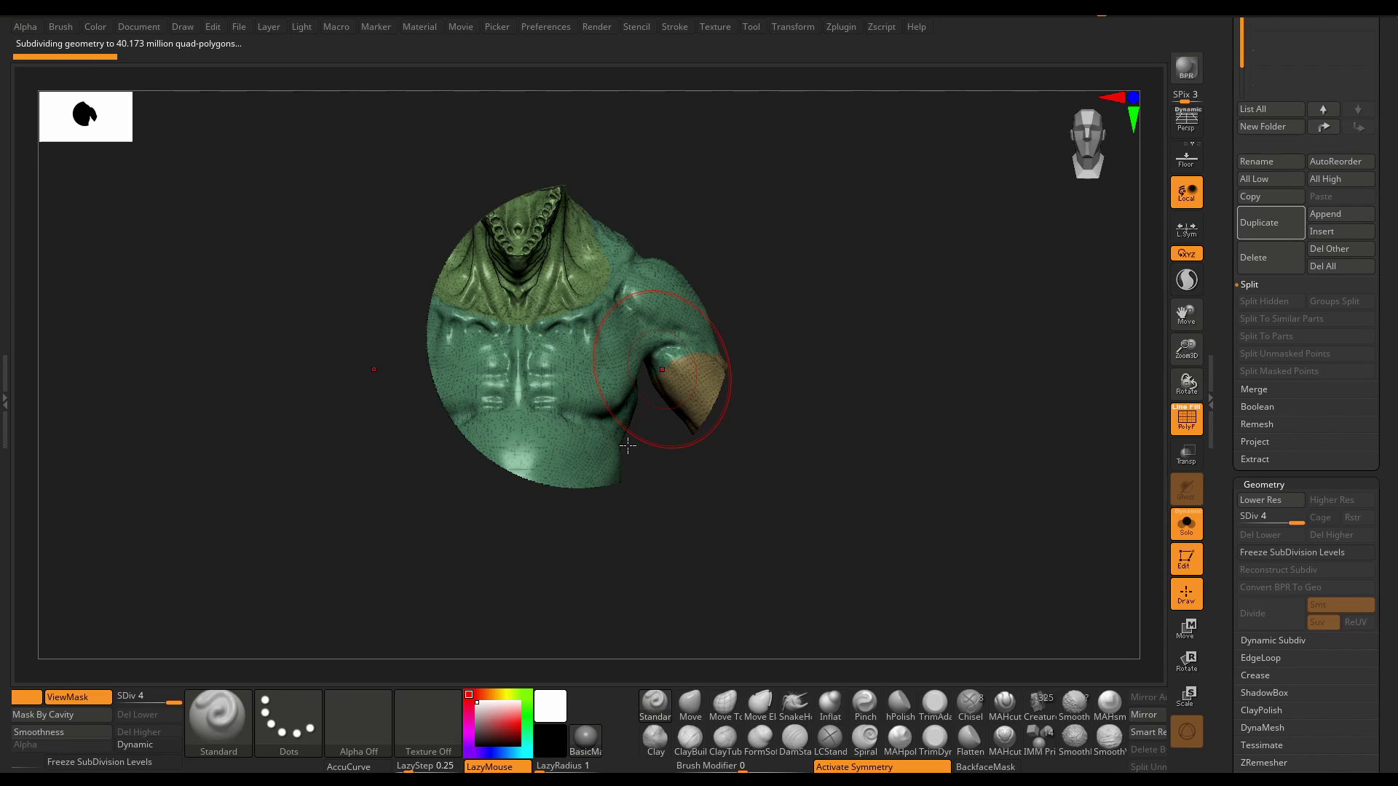
key(ctrl+z)
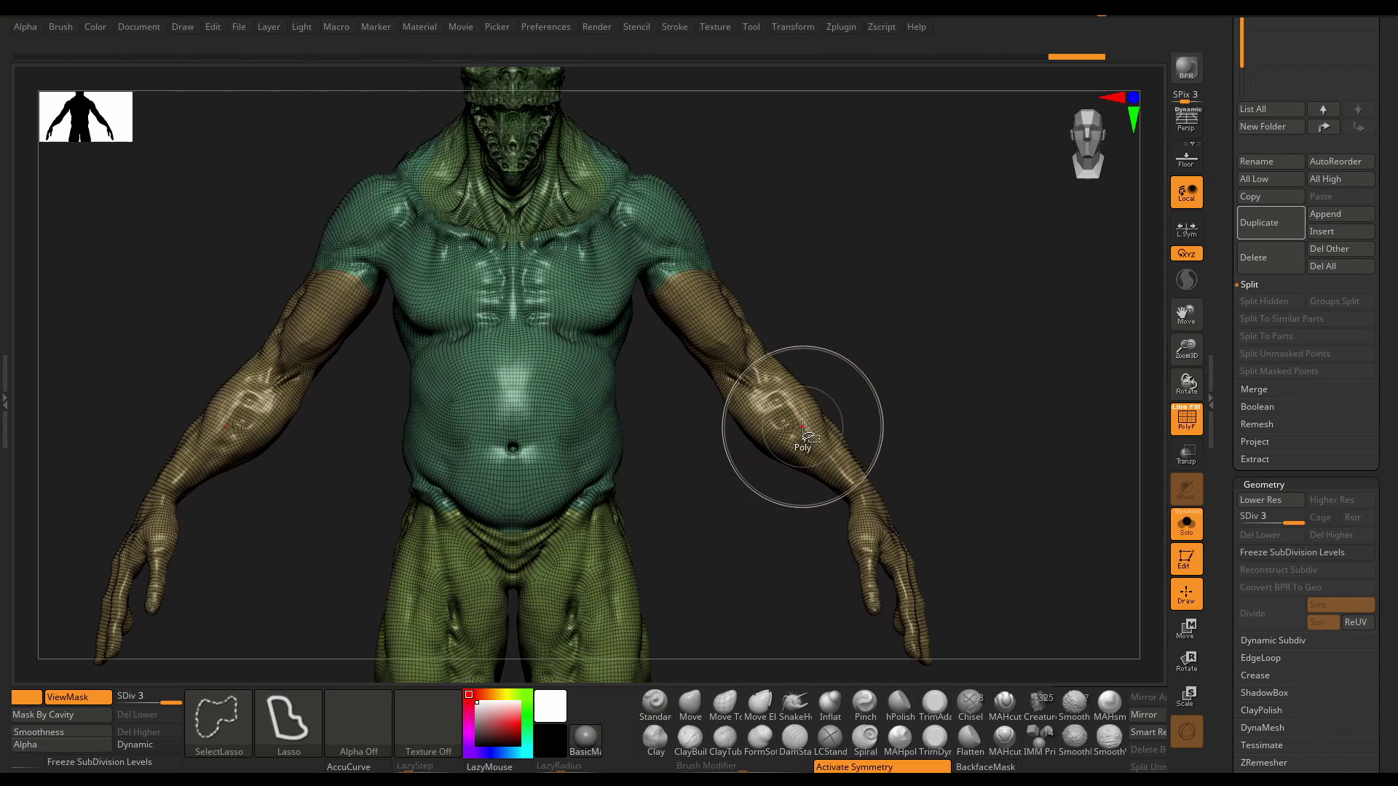
- Isolate the arms polygroup and activate HD sculpting on the visible arms
ctrl+shift+click(772, 437)
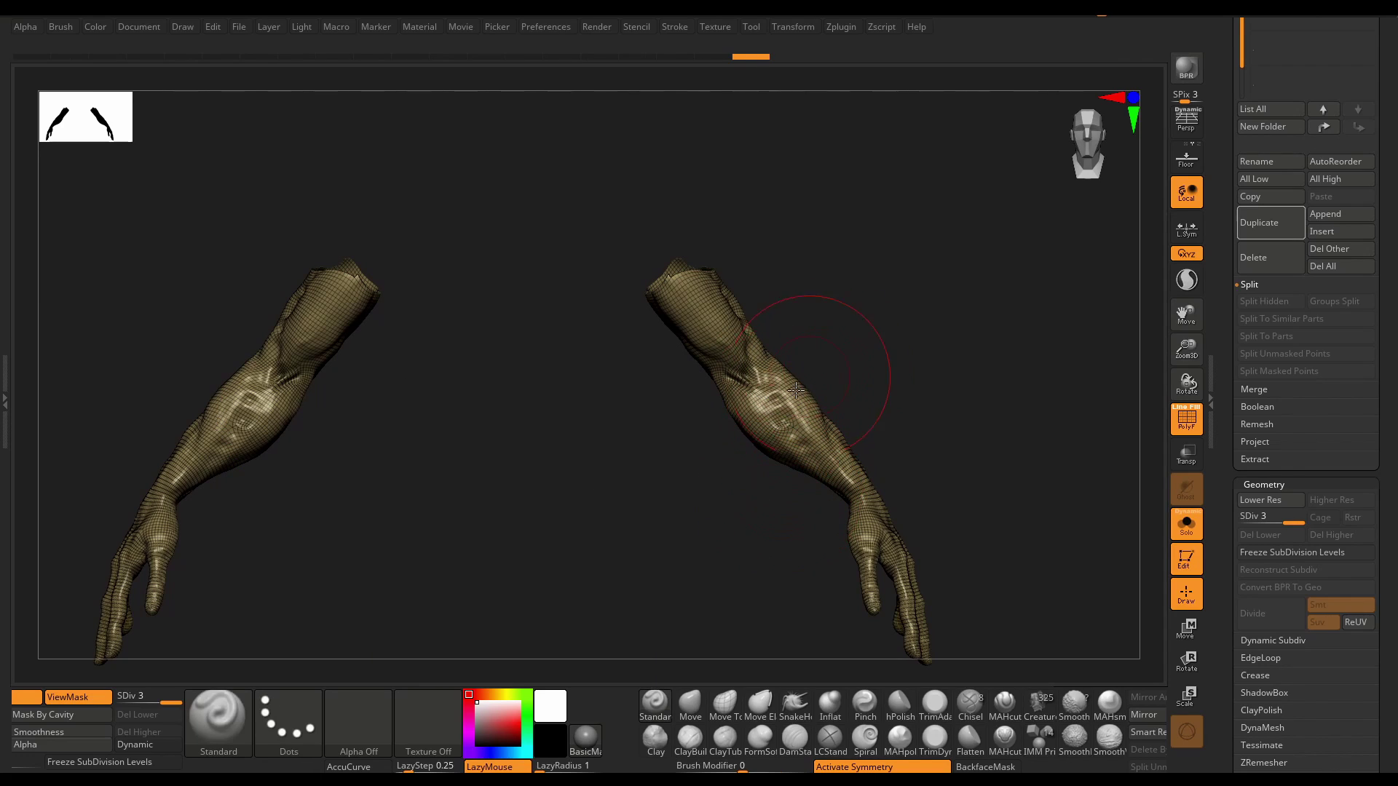
key(ctrl+d)
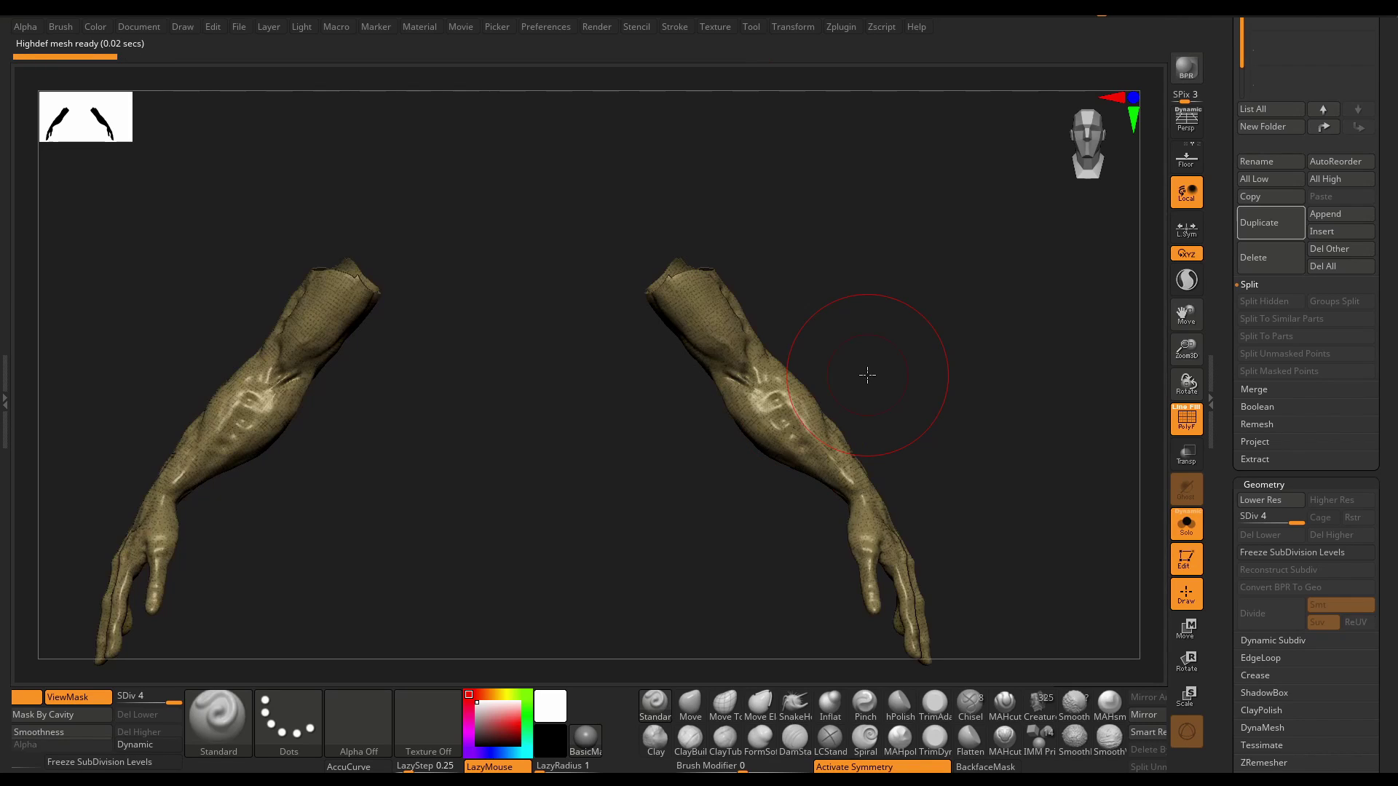
mouse_move(831, 448)
ctrl+right_down()
mouse_move(781, 348)
mouse_move(849, 443)
mouse_move(794, 383)
mouse_move(780, 500)
mouse_move(840, 438)
ctrl+right_up()
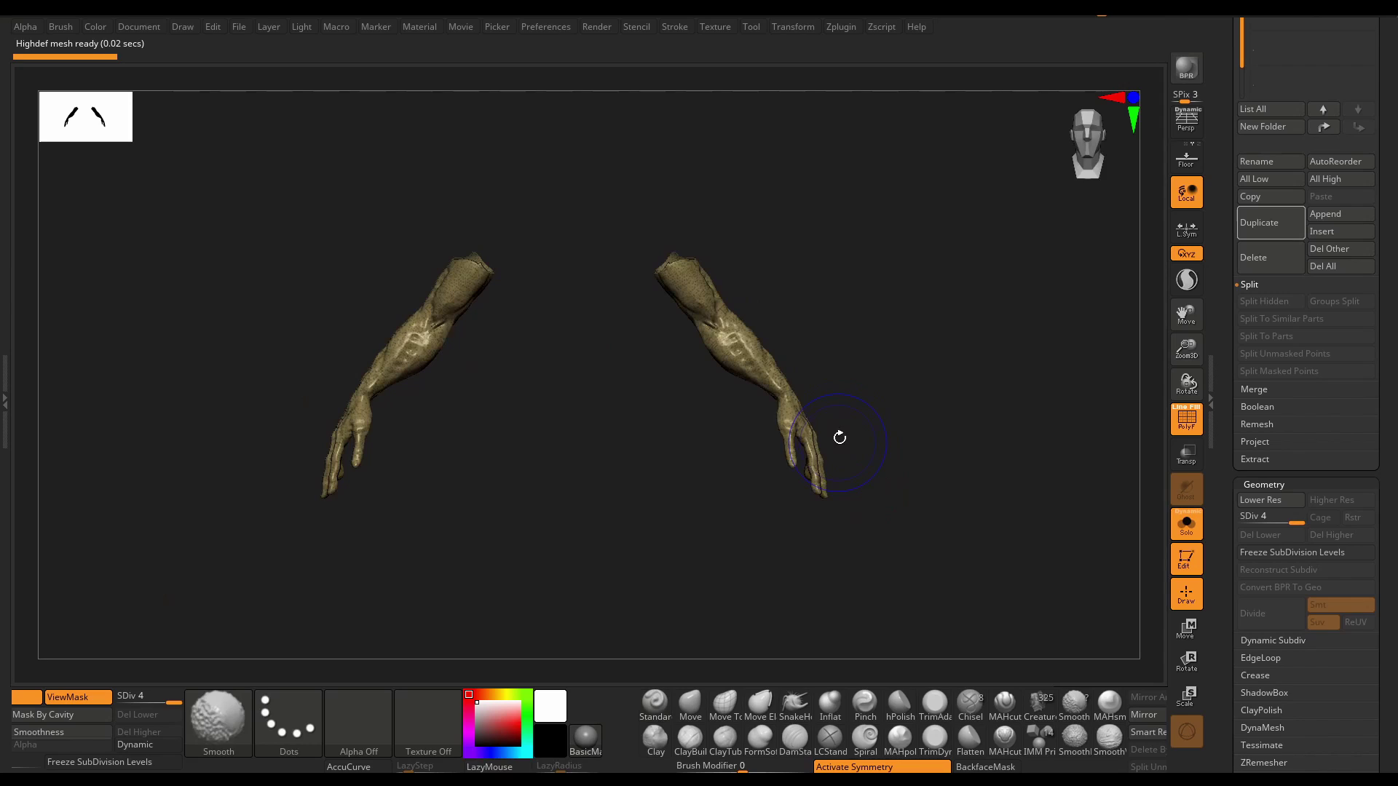
key(shift)
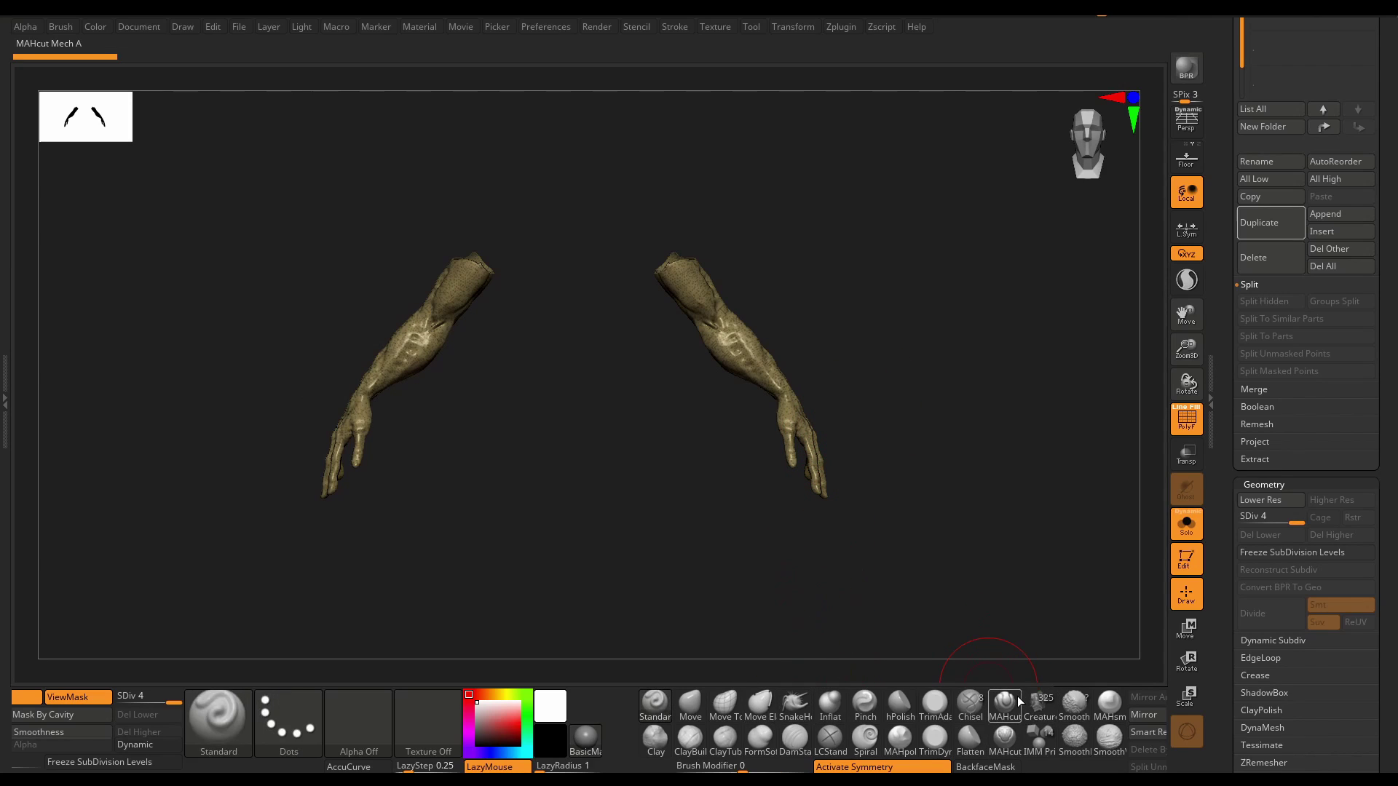
- Examine the isolated HD arms from different distances and look over the sculpting brushes and subdivision controls
mouse_move(989, 701)
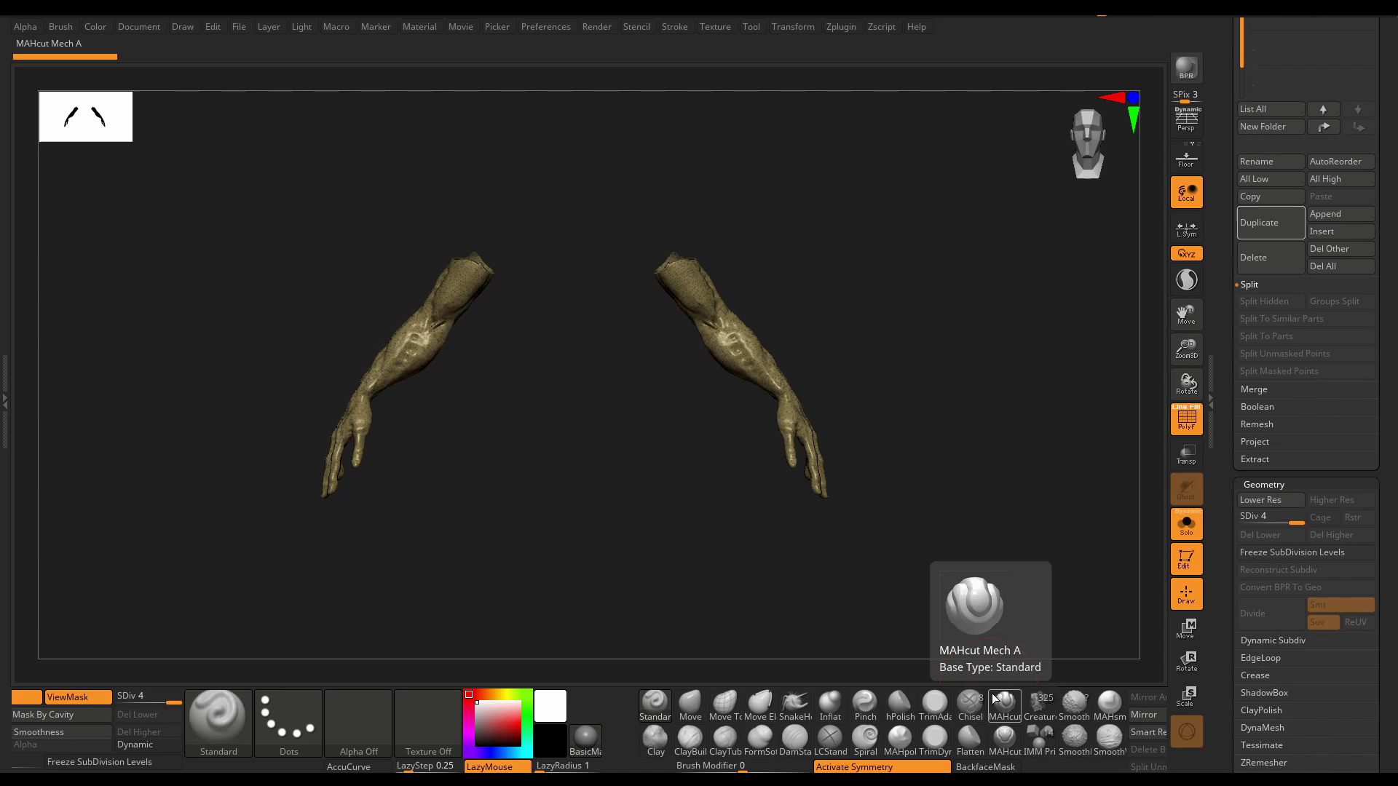
mouse_move(692, 331)
alt+right_down()
mouse_move(677, 446)
mouse_move(812, 548)
mouse_move(811, 483)
alt+right_up()
scroll(813, 550, down, 6)
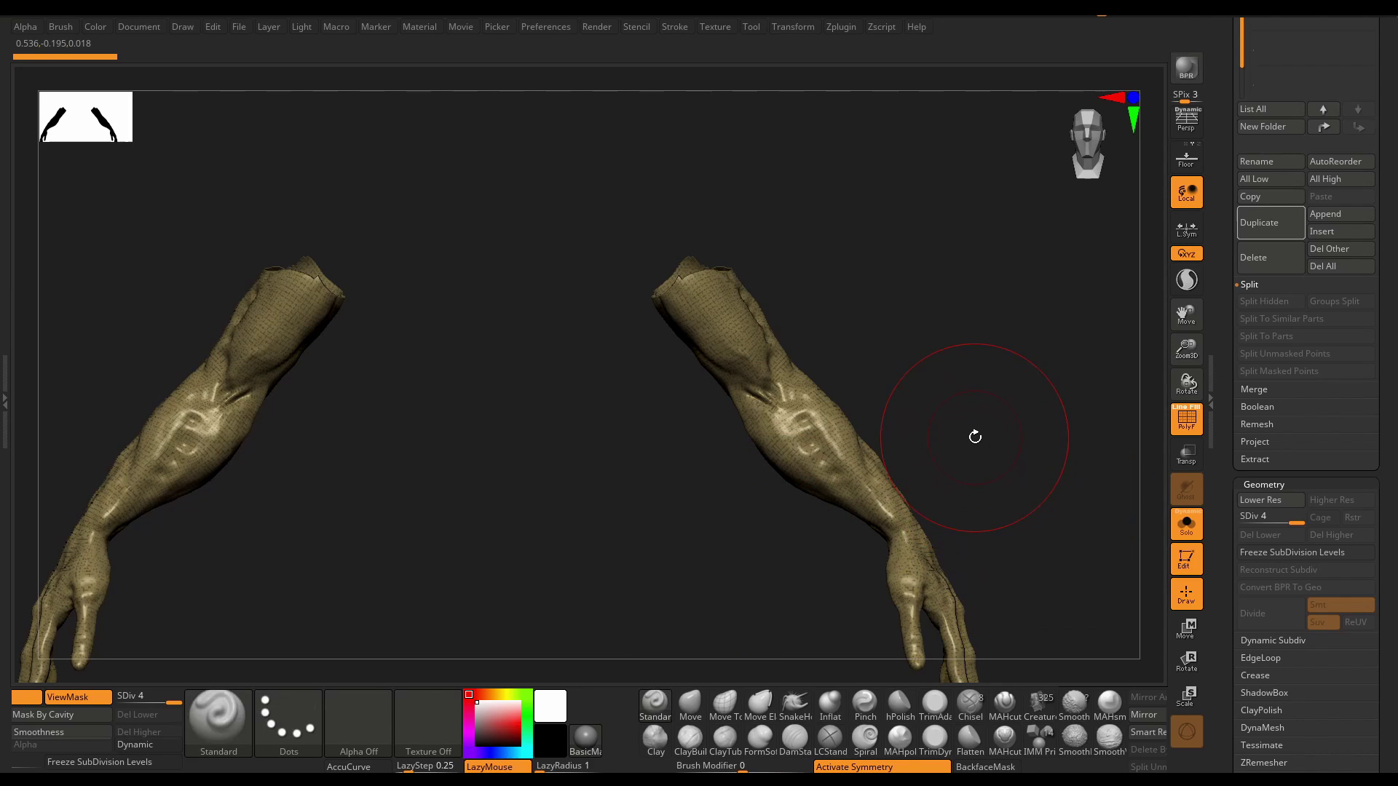
ctrl+right_drag(1006, 501, 910, 453)
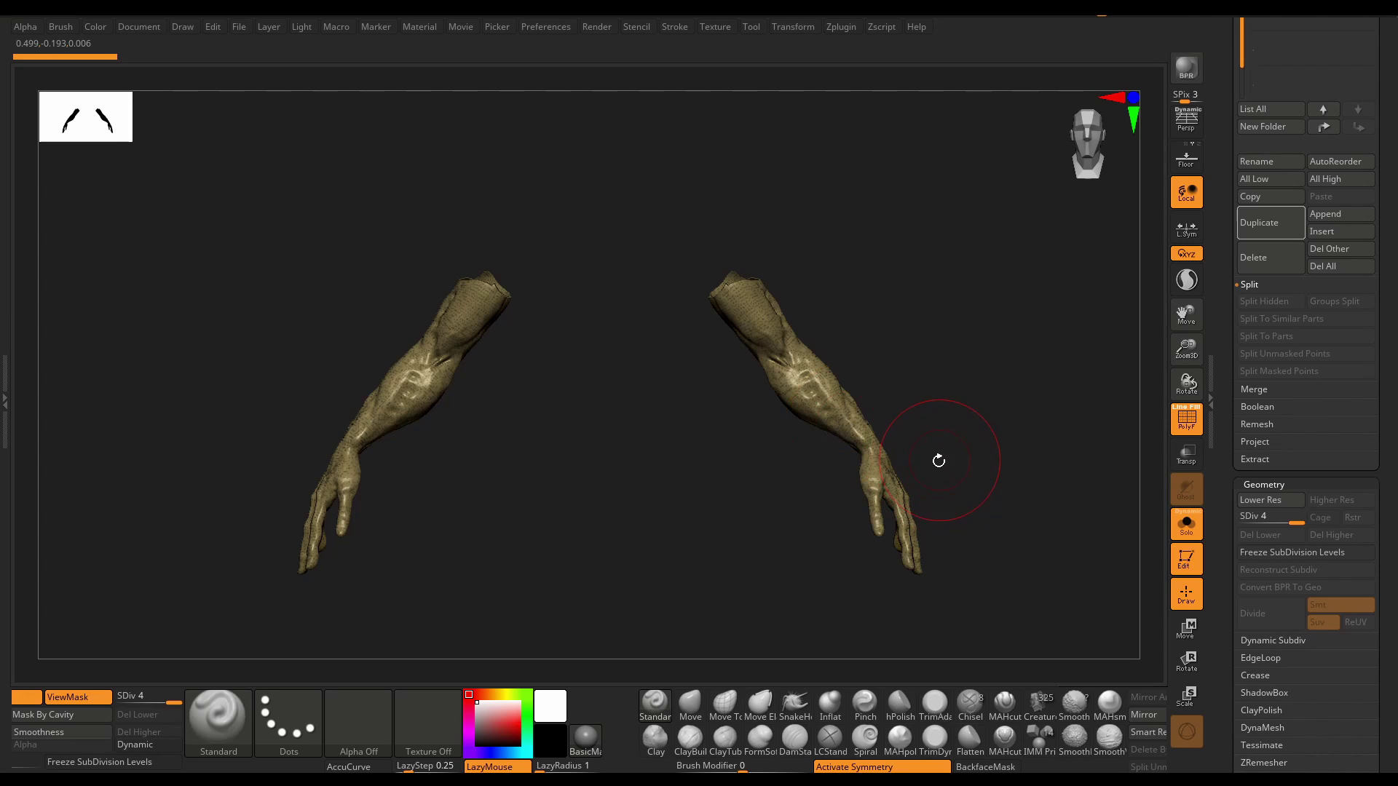
alt+drag(936, 459, 895, 477)
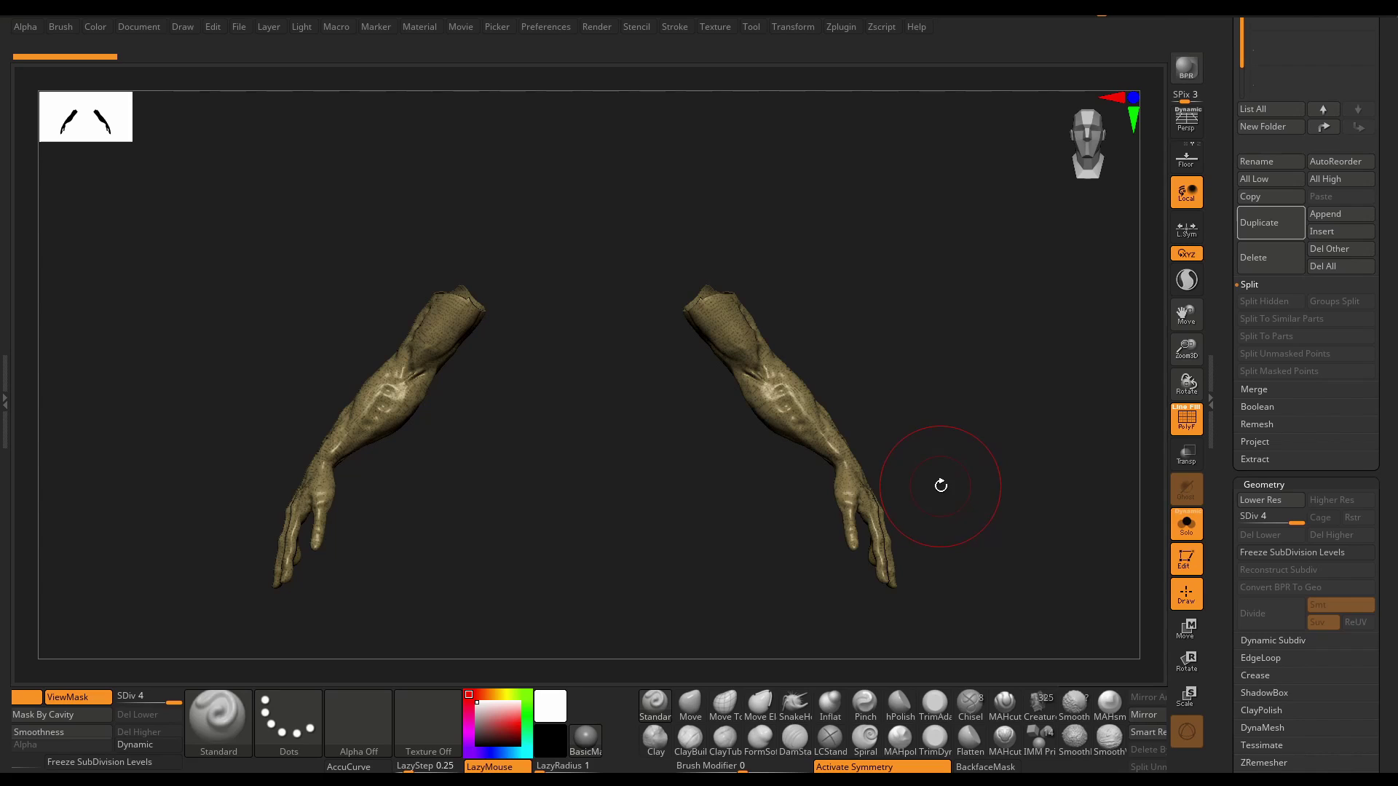
key(ctrl+shift)
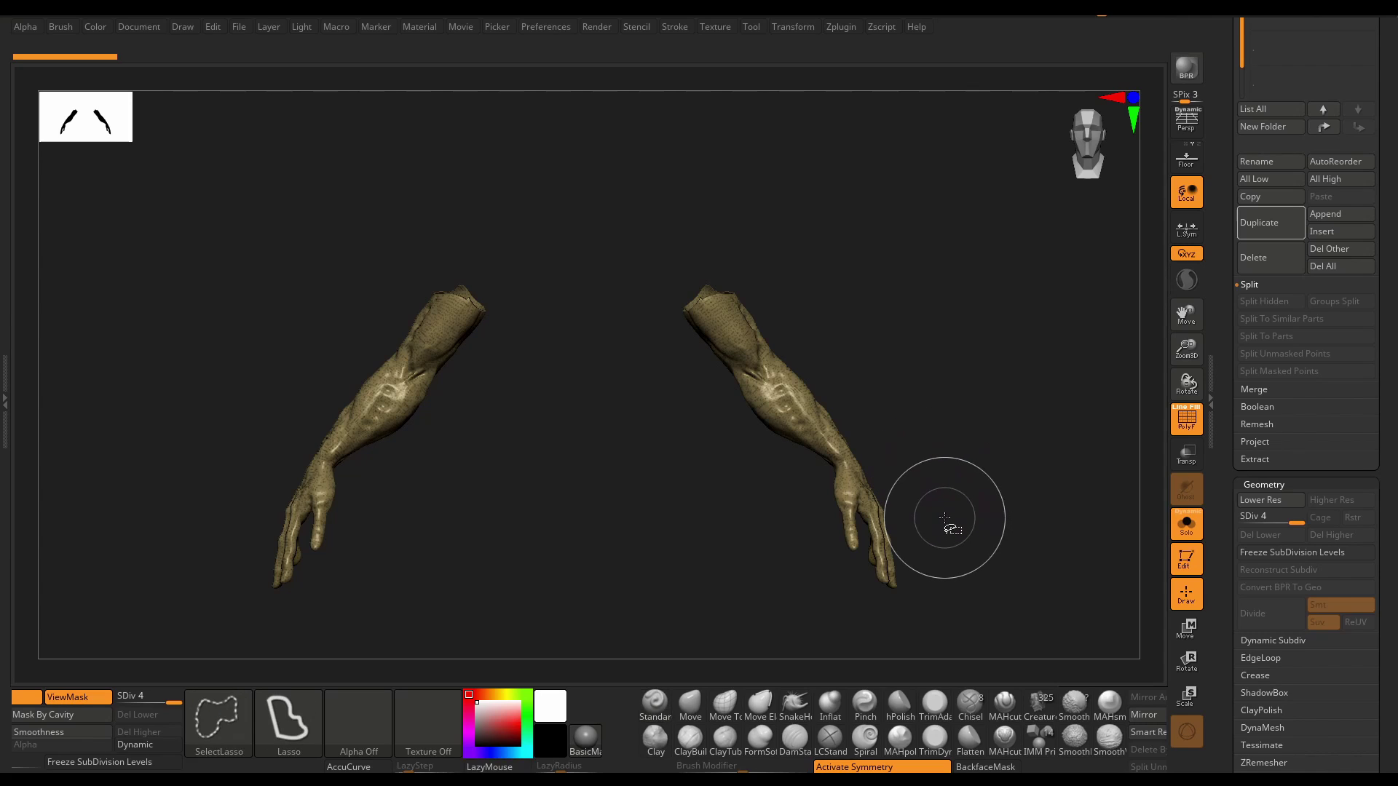
mouse_move(1298, 523)
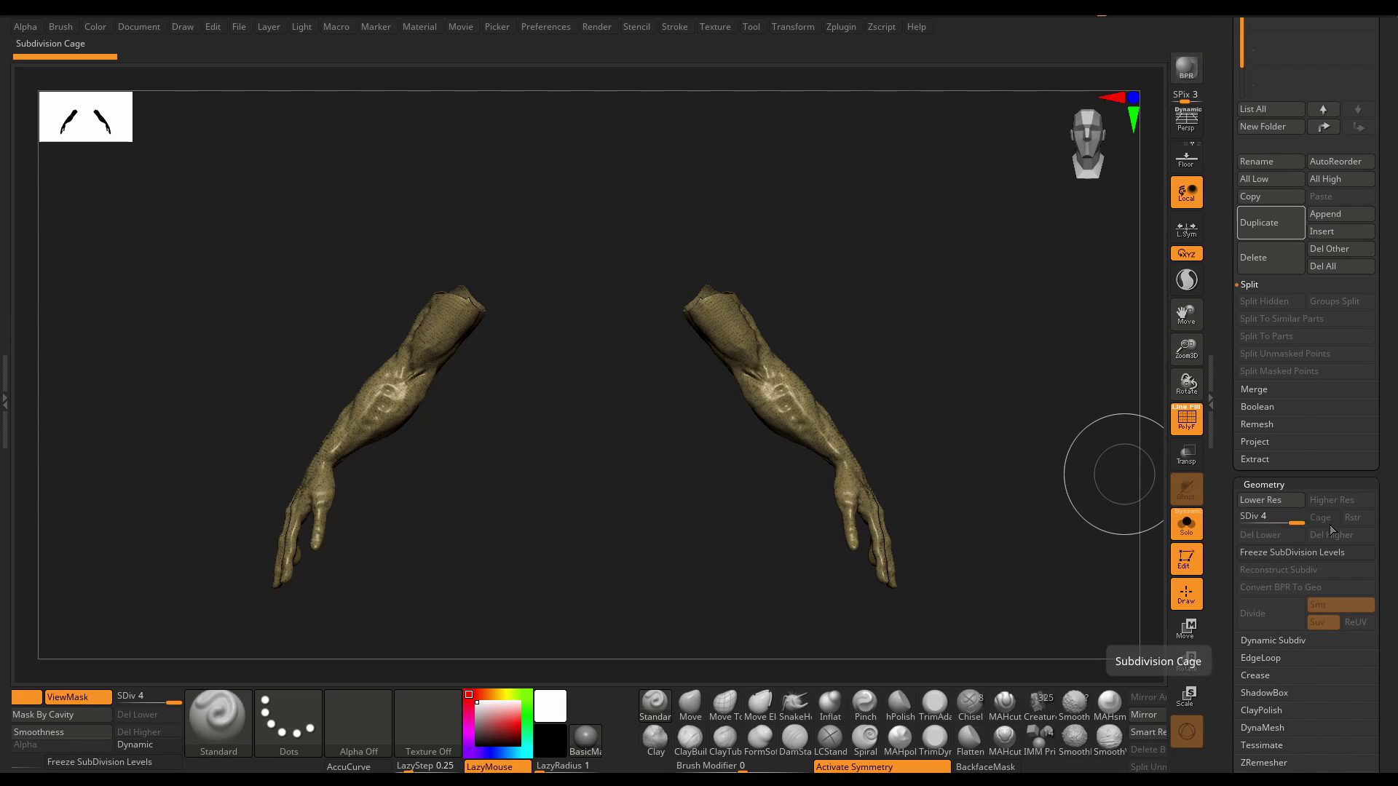
ctrl+right_drag(908, 514, 904, 507)
alt+drag(904, 507, 869, 503)
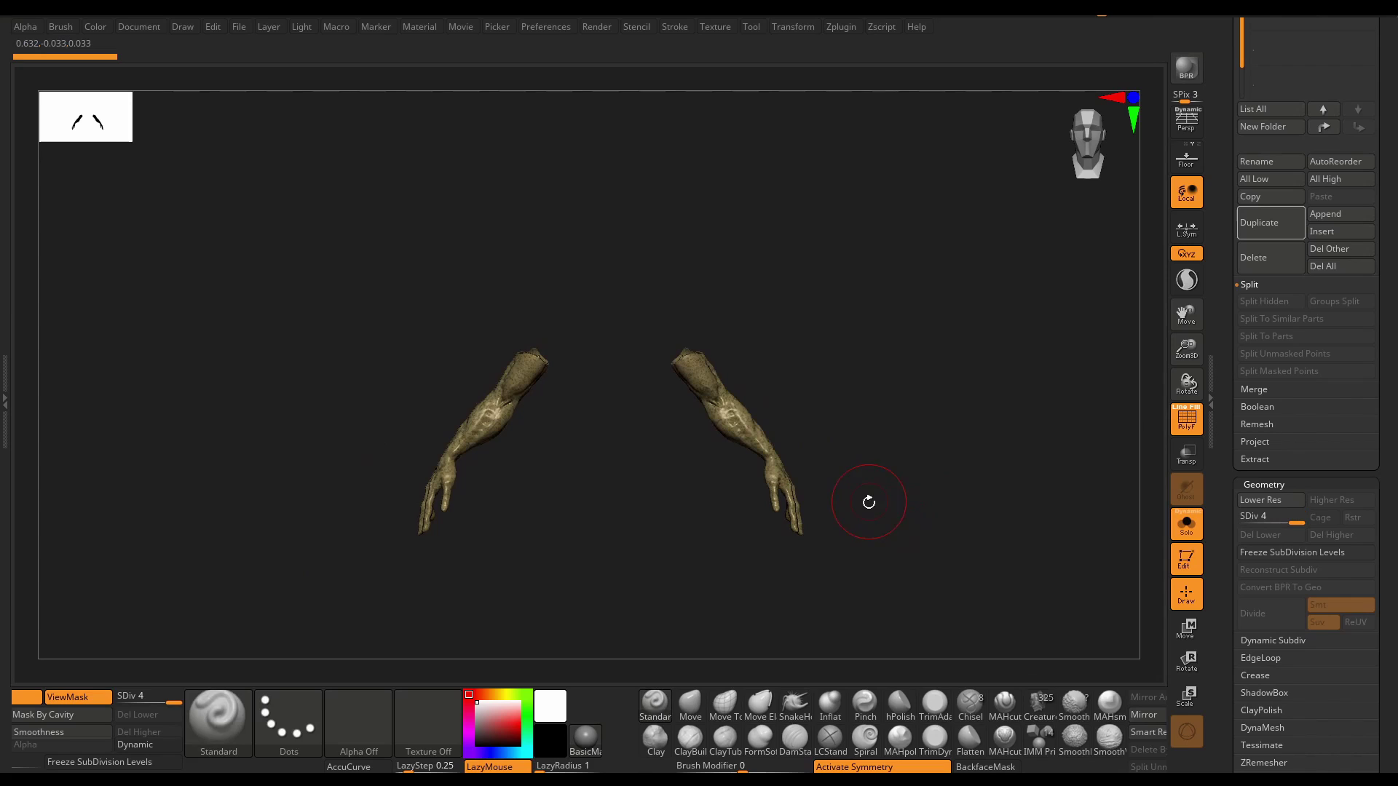
- Leave HD sculpting on the arms and bring the full body back into view
drag(1231, 591, 1231, 520)
scroll(1230, 519, up, 5)
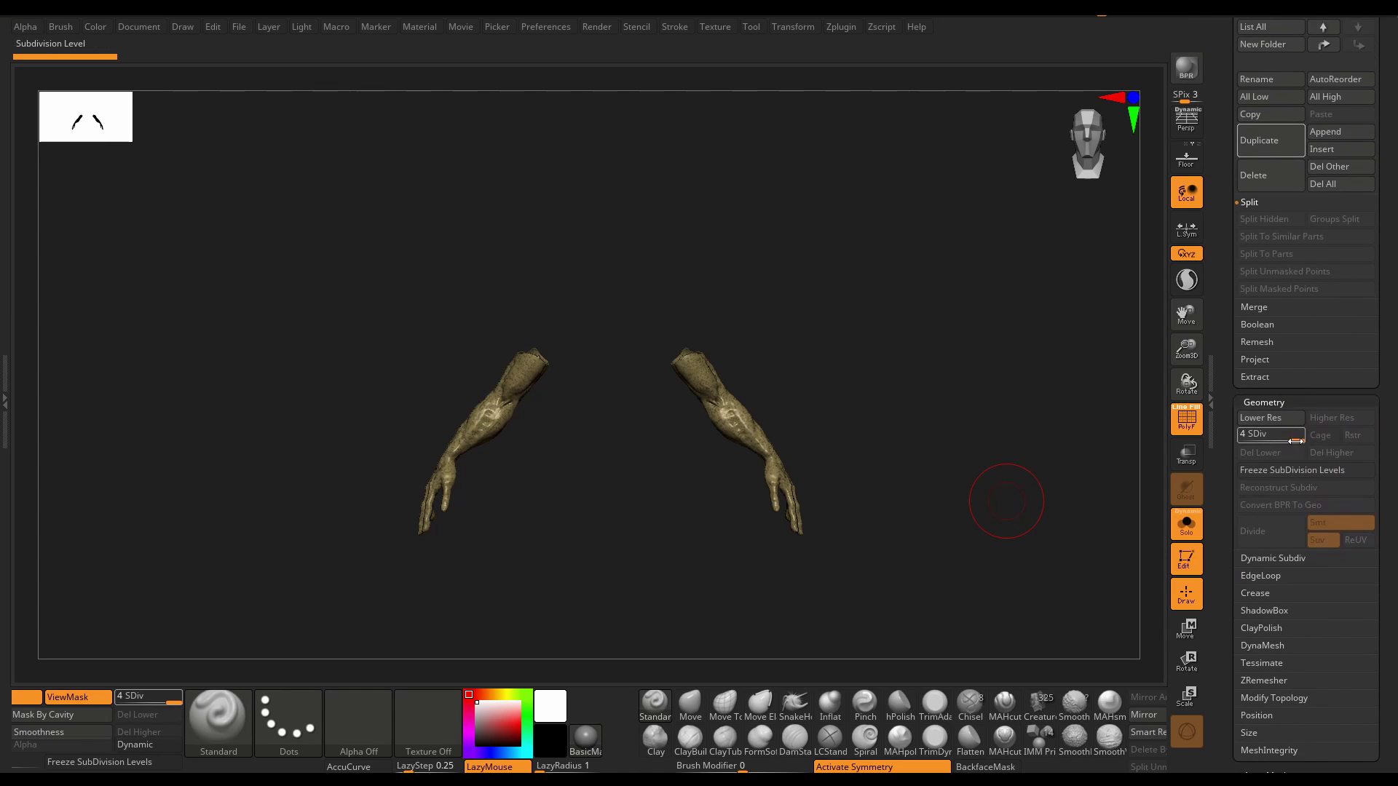
mouse_move(1295, 438)
mouse_down()
mouse_move(1246, 444)
mouse_move(1296, 439)
mouse_up()
drag(831, 509, 814, 511)
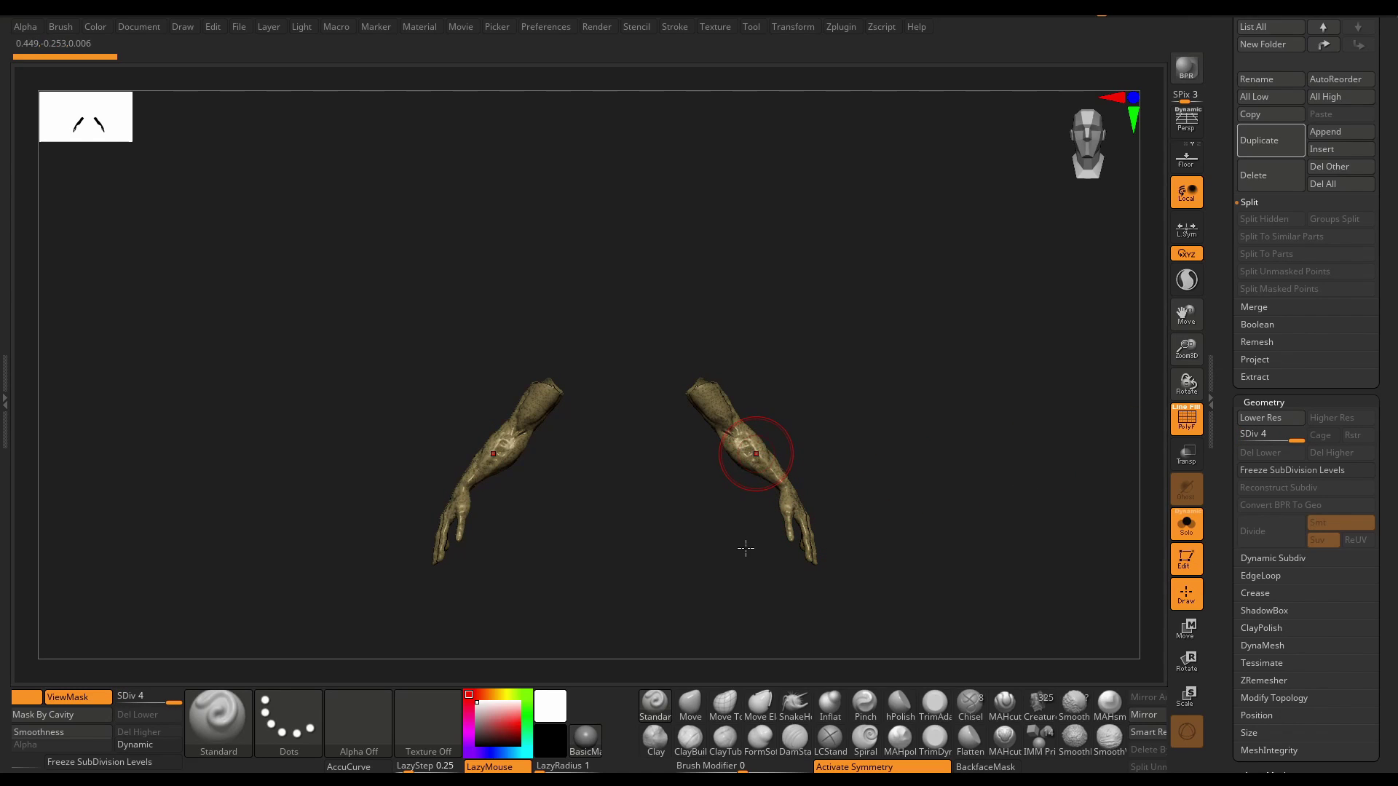
key(ctrl+d)
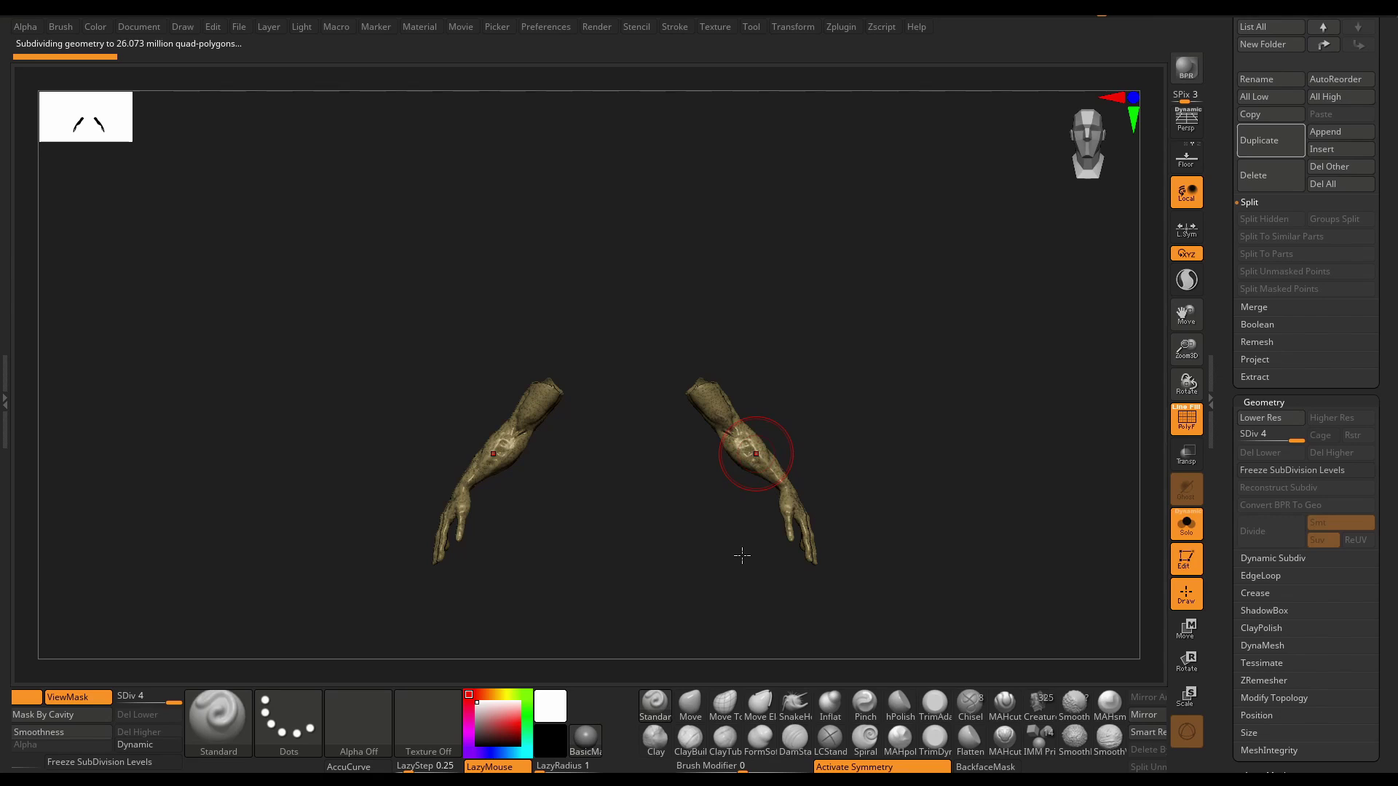
key(ctrl+z)
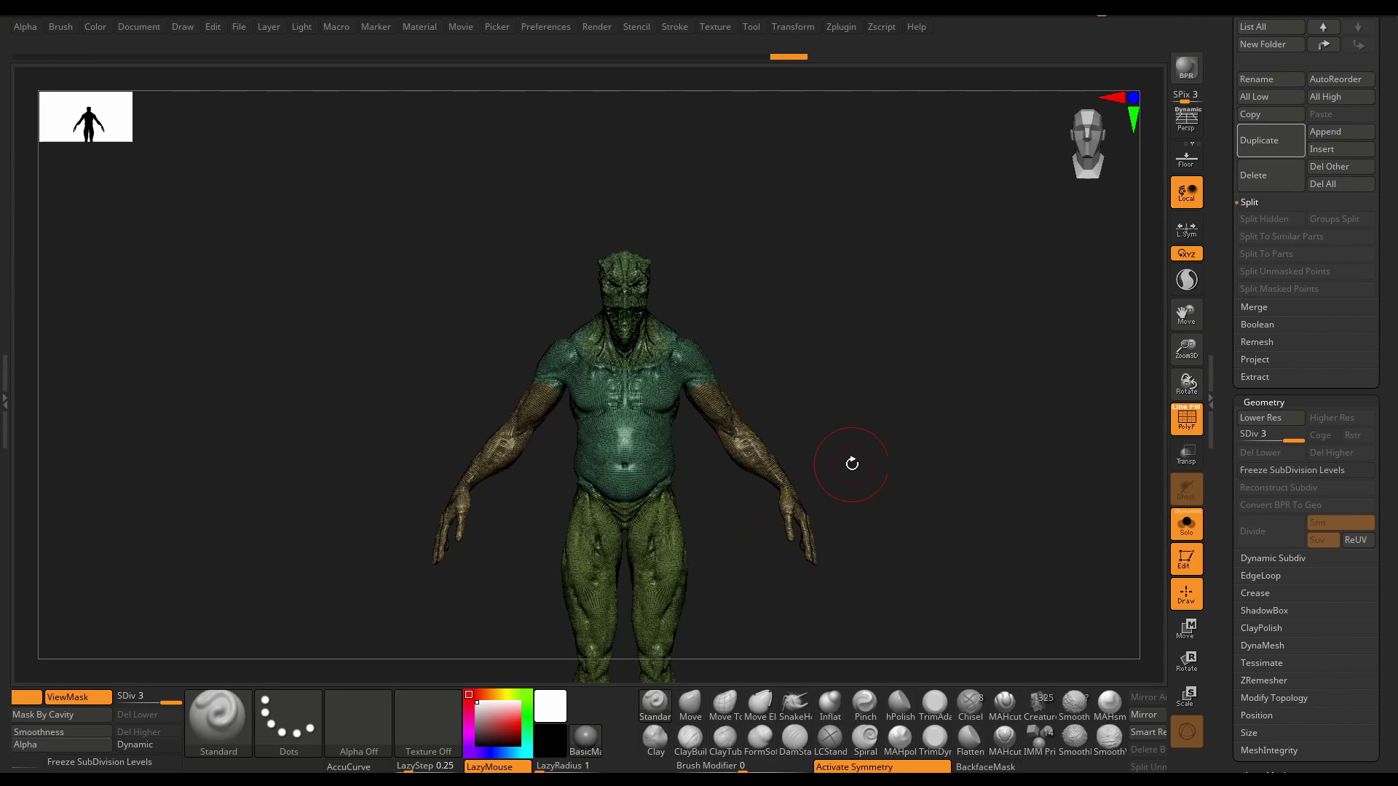
- Isolate the arms polygroup of the creature so only both arms are visible and framed
alt+drag(989, 548, 727, 522)
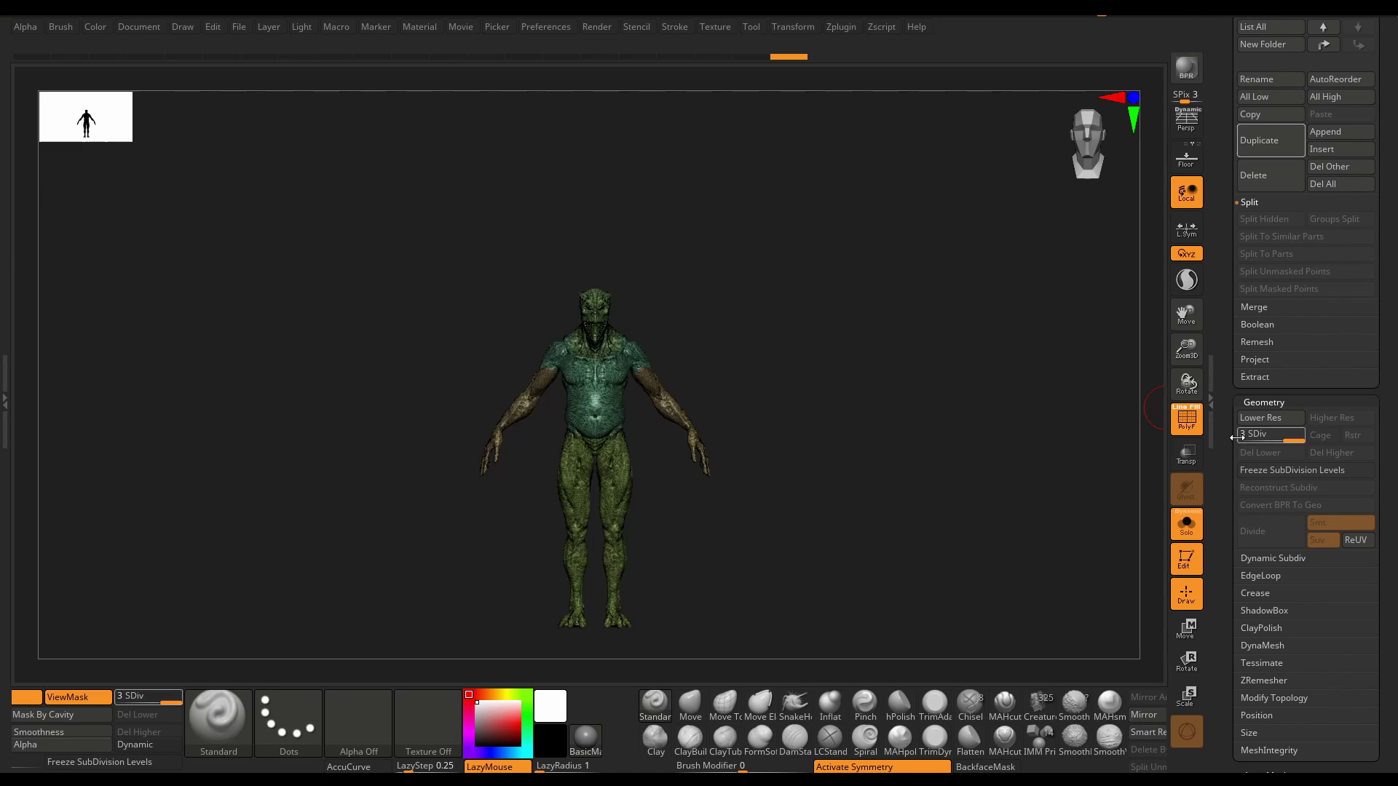
drag(1224, 458, 1224, 463)
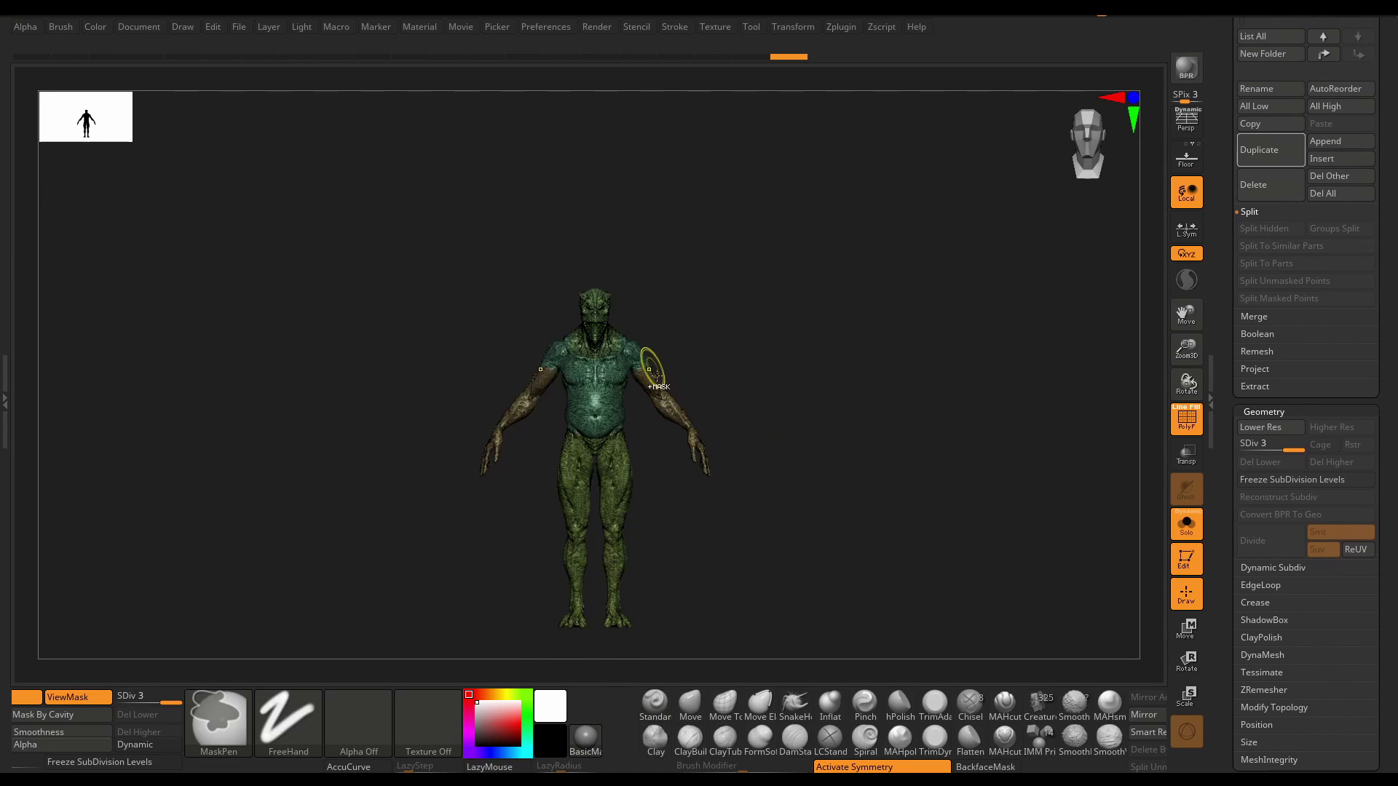
key(f)
key(ctrl+shift)
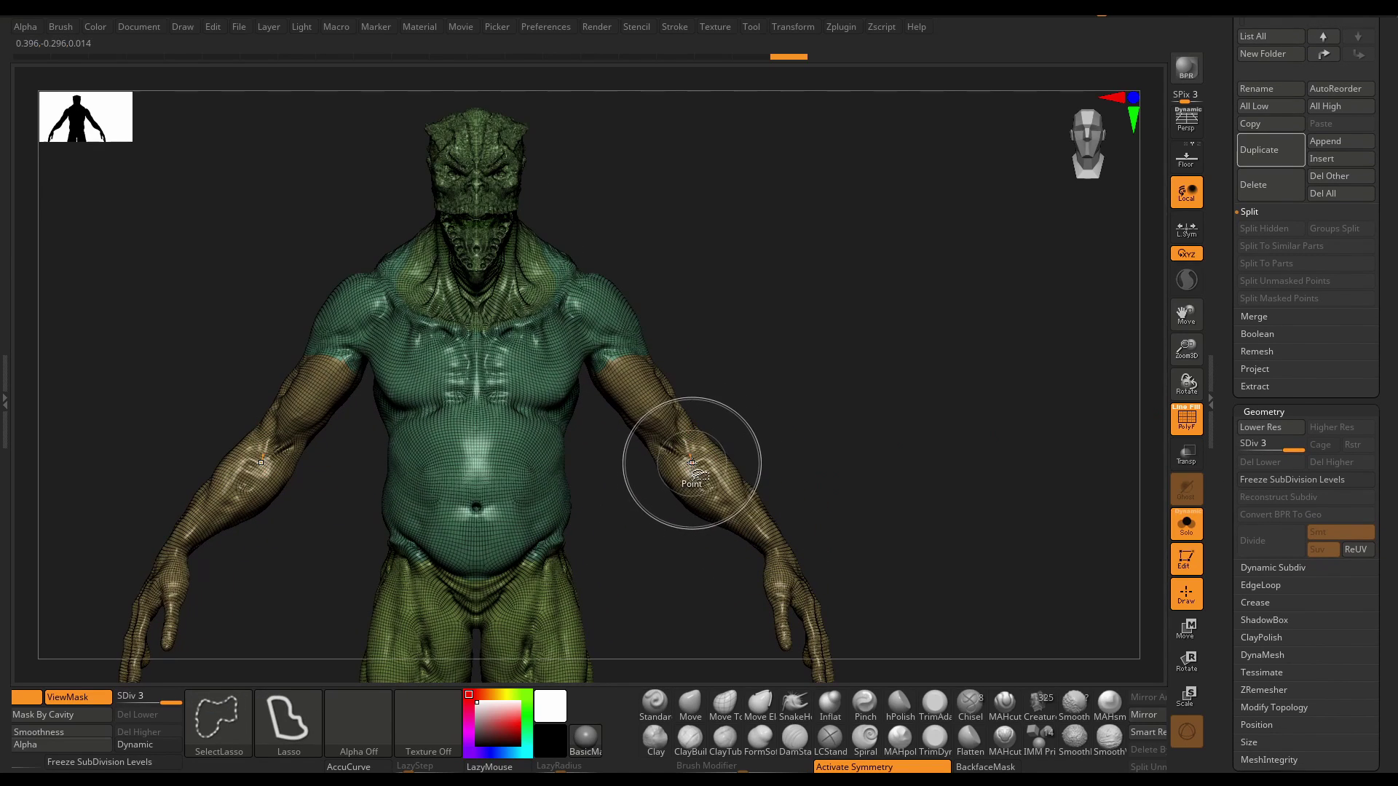
ctrl+shift+click(693, 468)
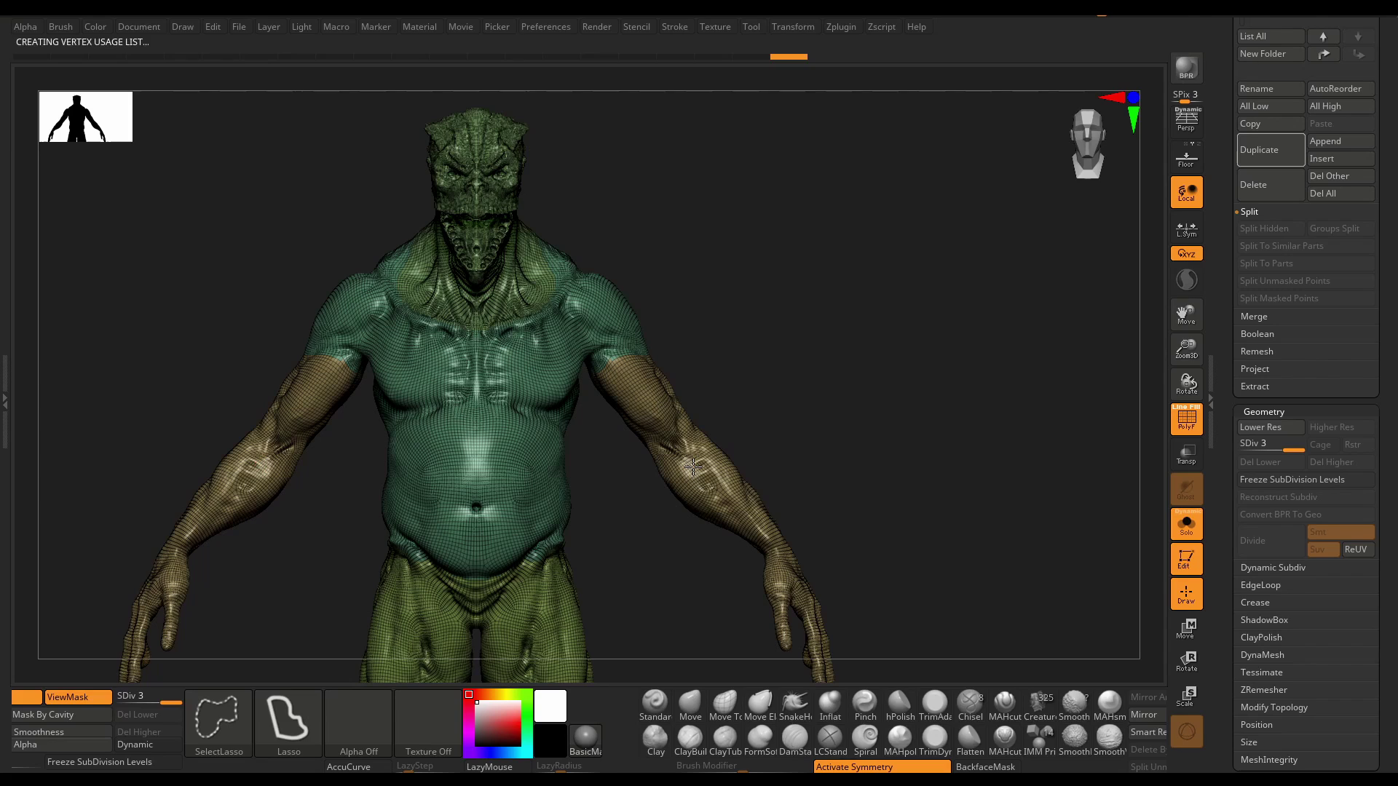
key(ctrl+z)
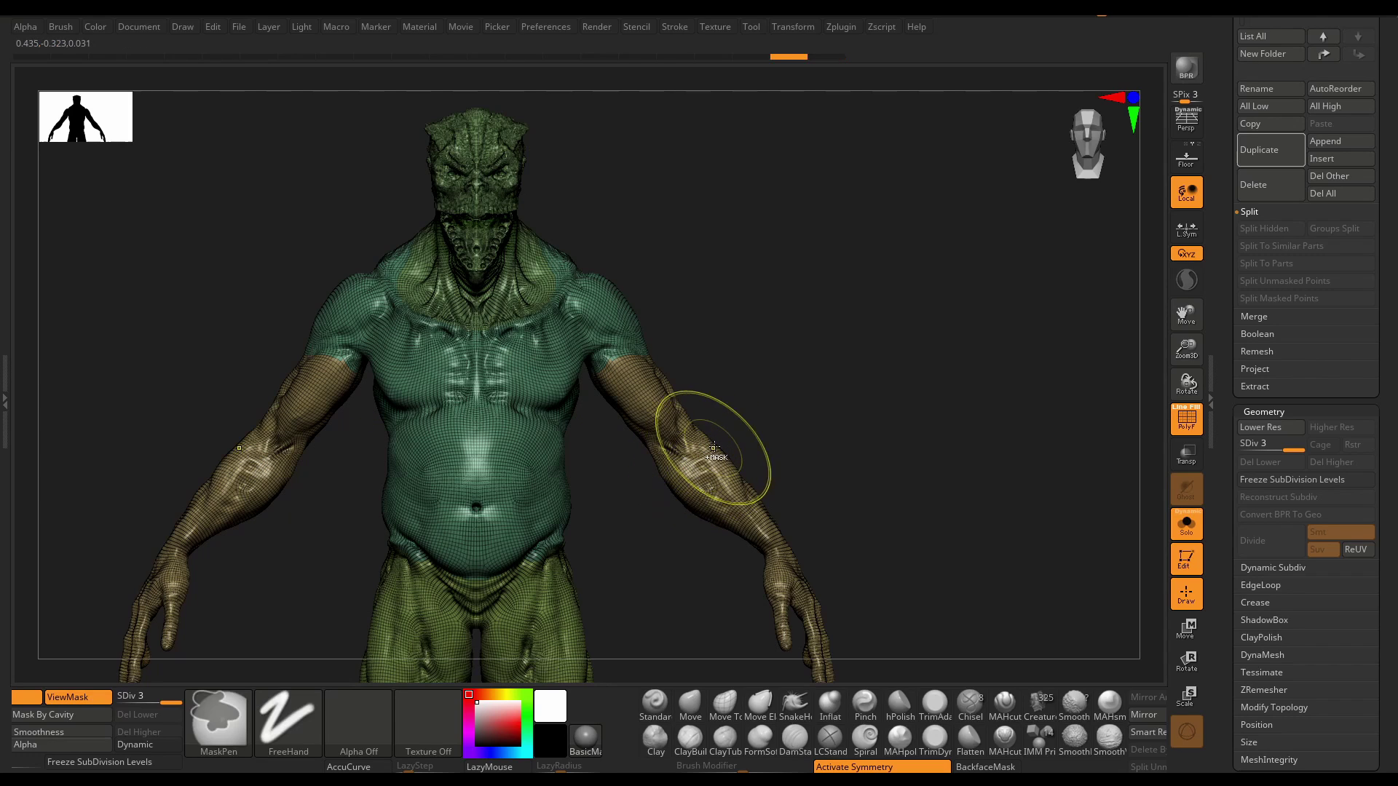
ctrl+shift+click(708, 457)
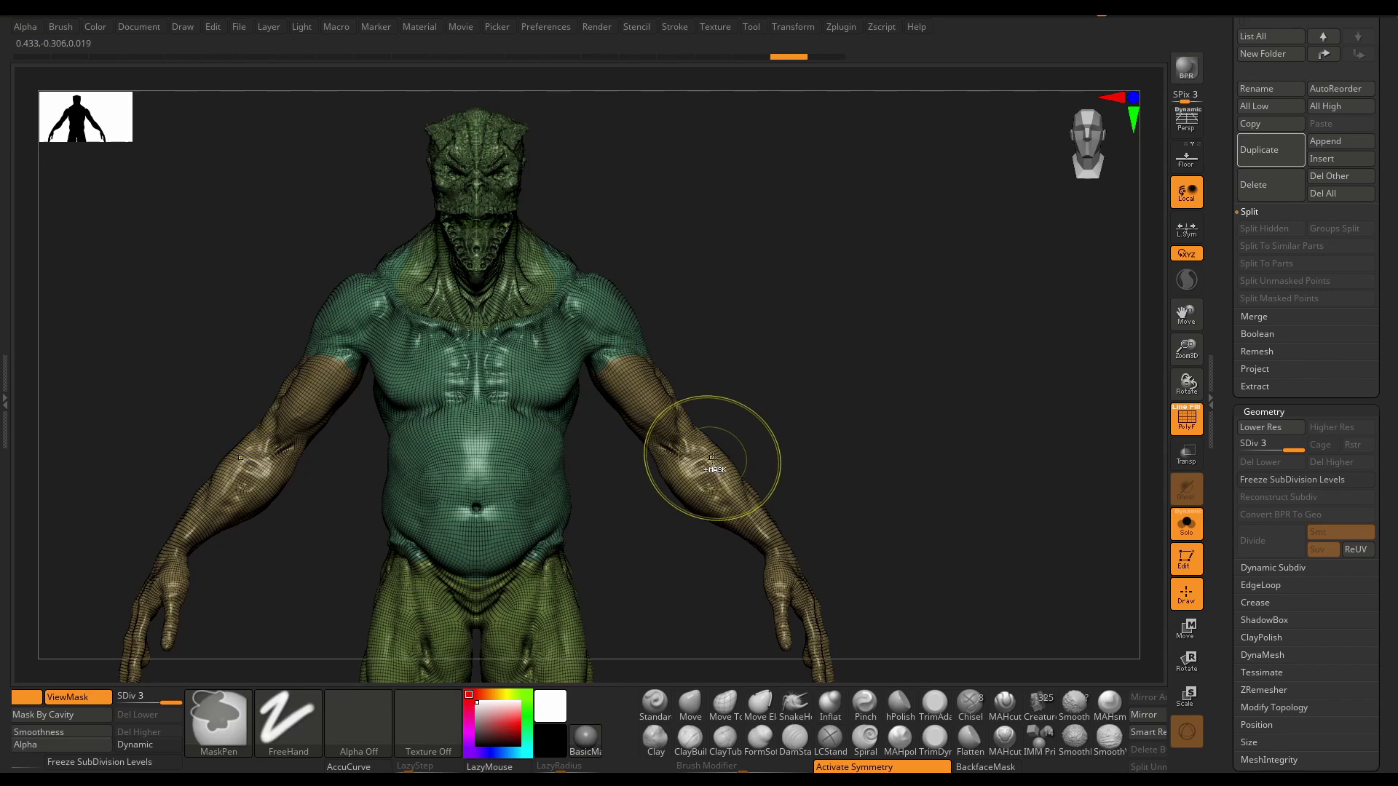
ctrl+shift+click(723, 462)
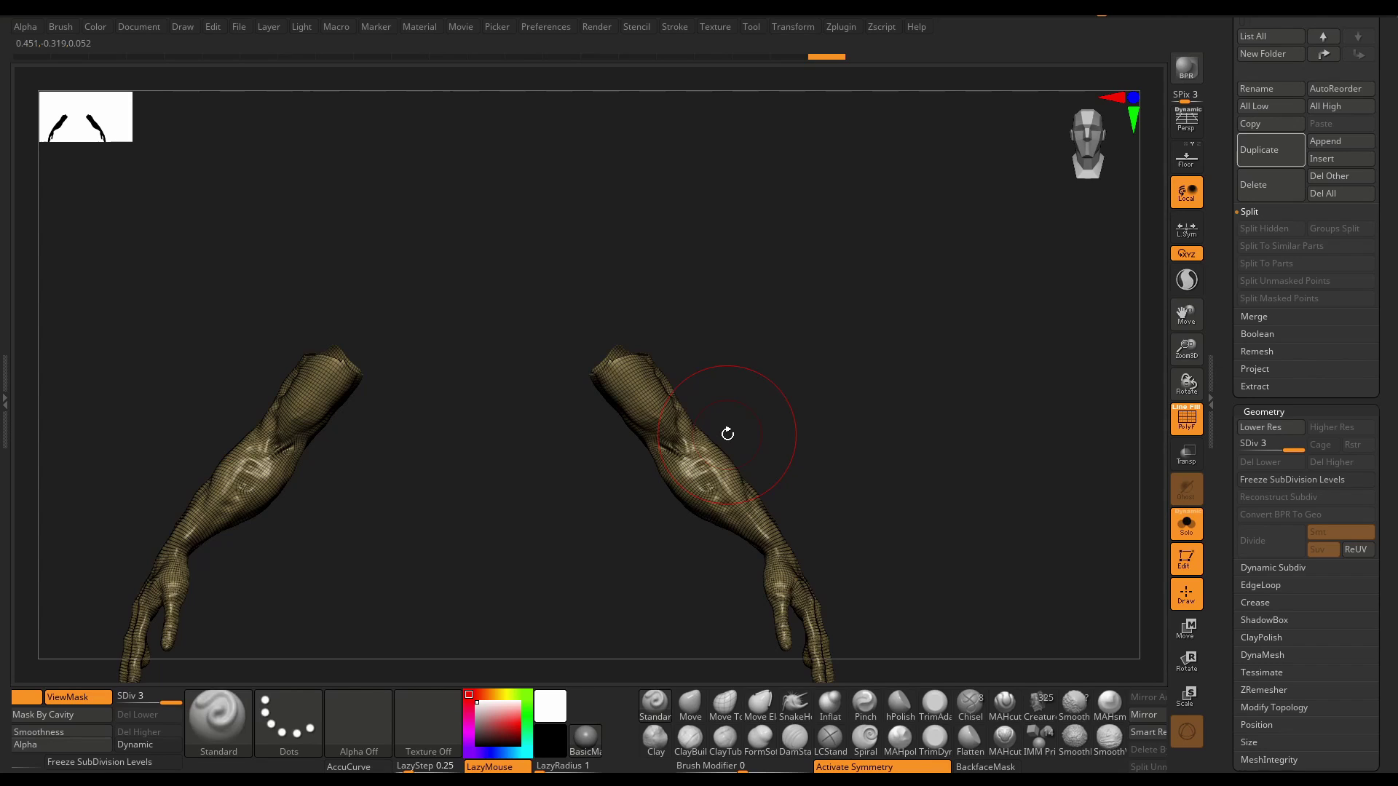
key(f)
key(space)
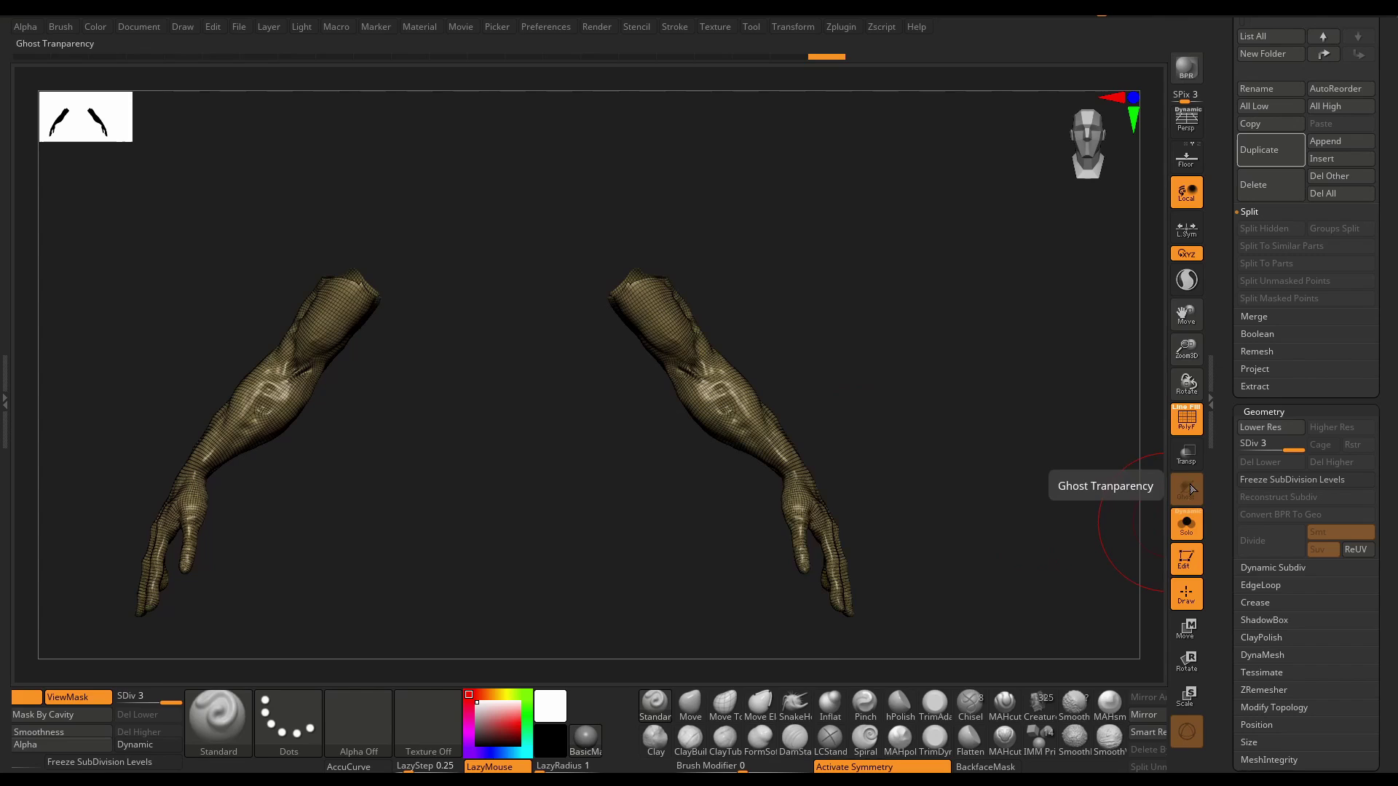
- Enable Transp, disable Solo, and activate HD sculpting on the isolated arms
click(1187, 455)
click(1189, 529)
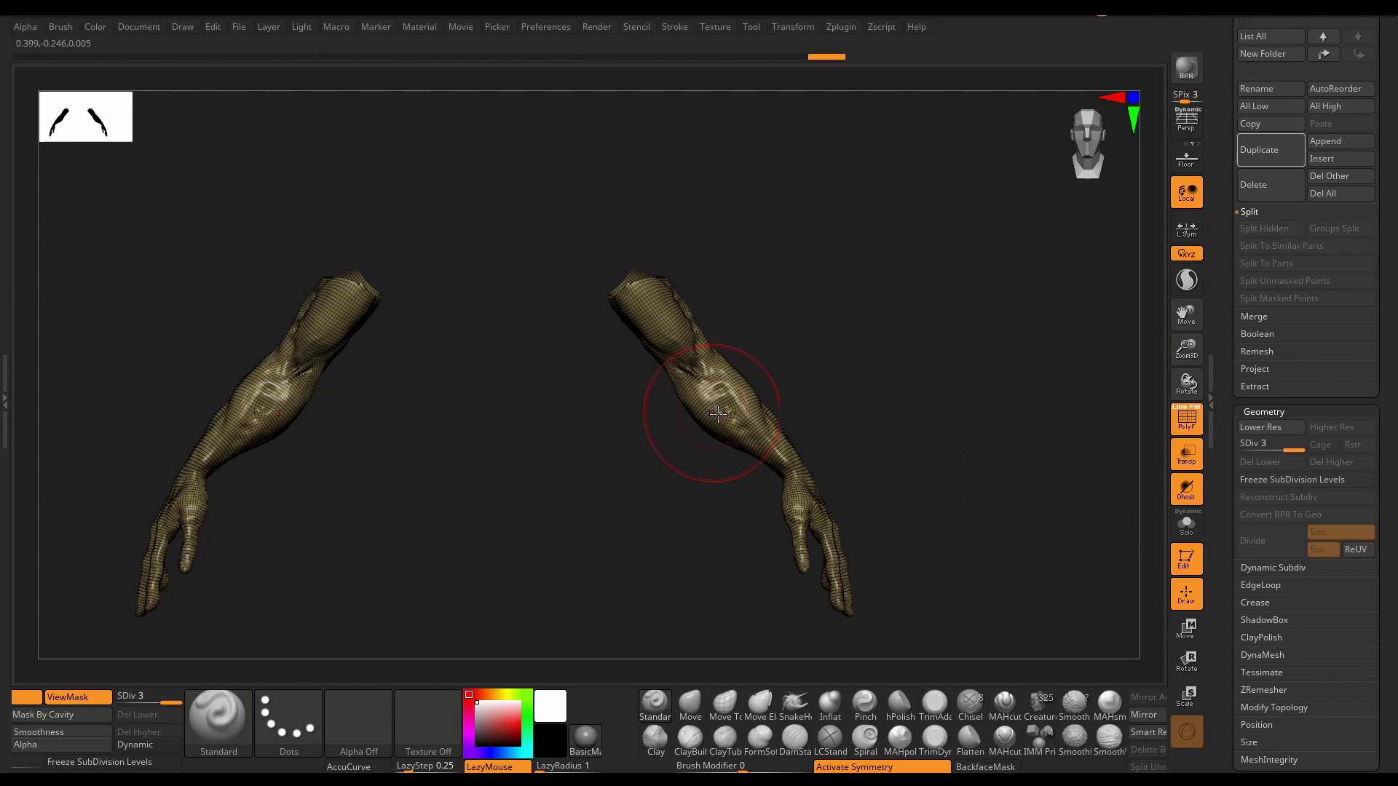
key(ctrl+d)
- Compare the HD arms with the surrounding body using Ghost and Solo, ending with Ghost off and Solo on
click(1190, 494)
click(1187, 522)
click(1187, 523)
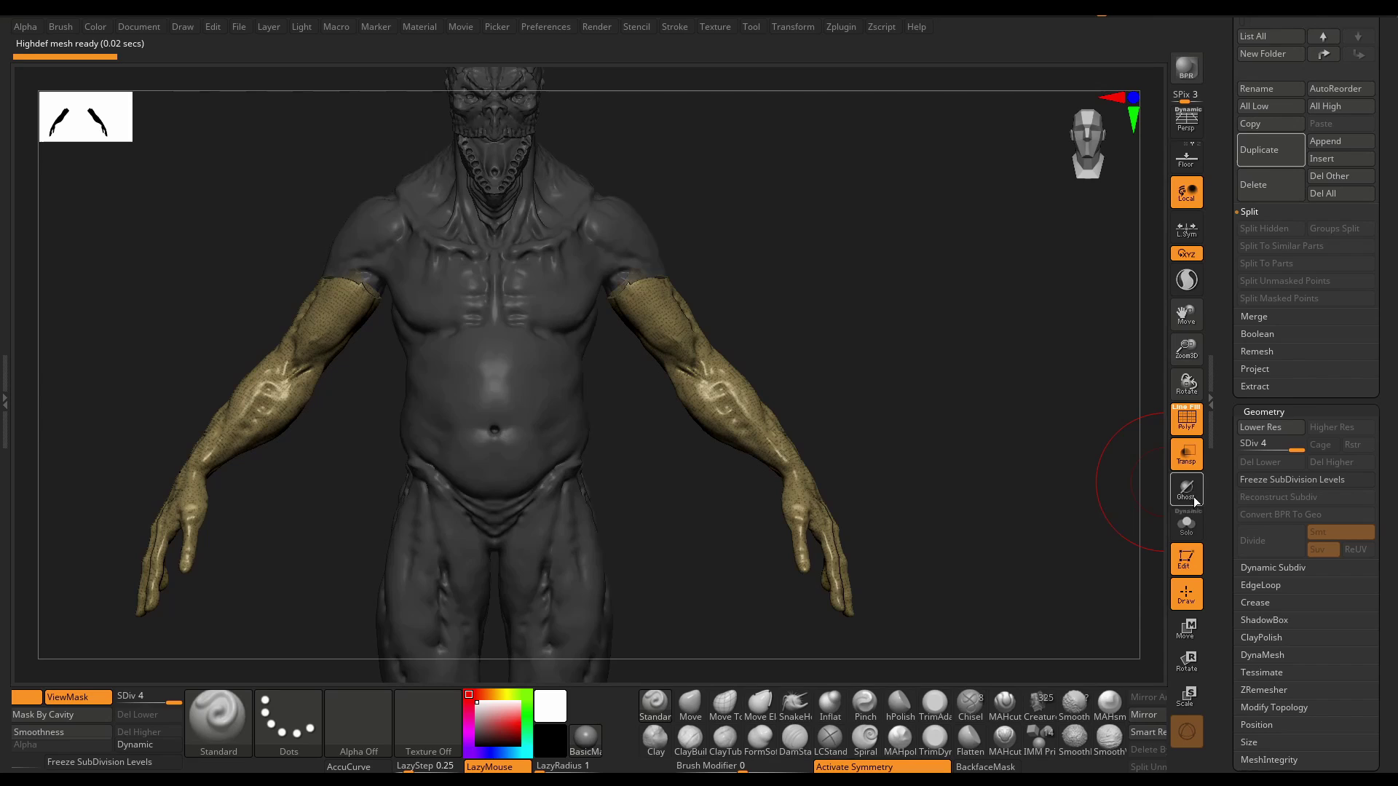
click(1186, 492)
click(1187, 493)
click(1186, 523)
- Lower the HD arms to subdivision level 1 and check the polygon count of the arms subtool
scroll(1235, 621, down, 5)
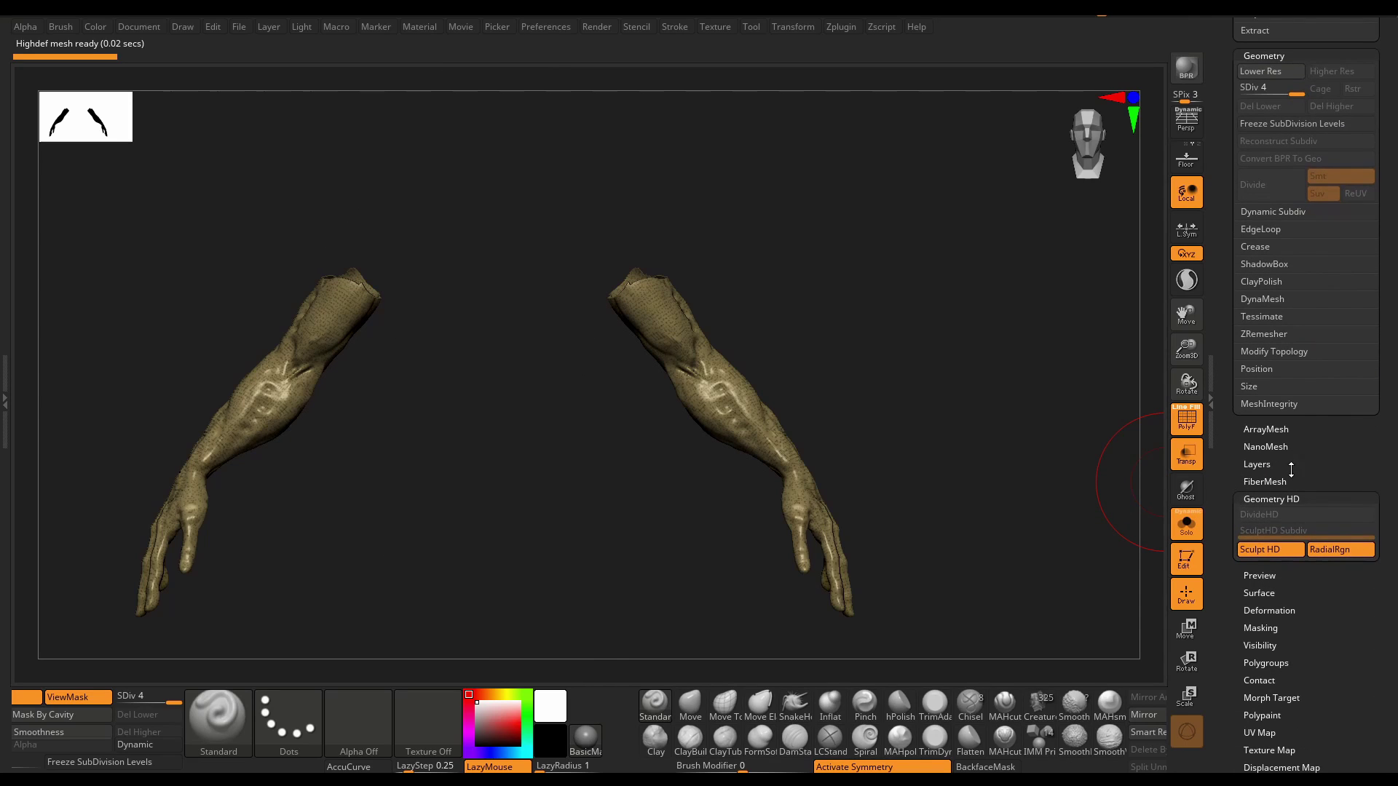
drag(1223, 391, 1230, 522)
drag(1294, 474, 1258, 505)
ctrl+right_drag(968, 461, 938, 560)
scroll(1264, 289, up, 6)
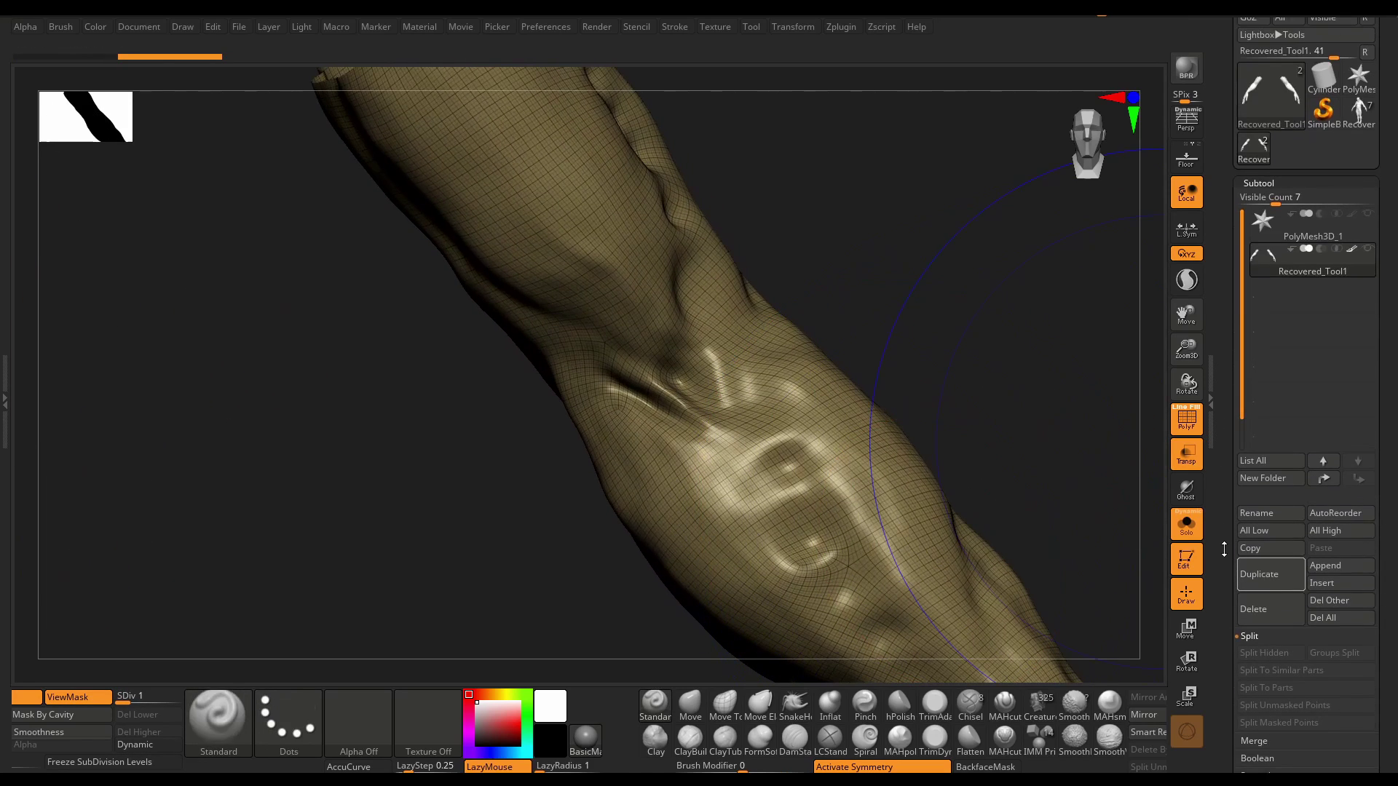
mouse_move(1265, 291)
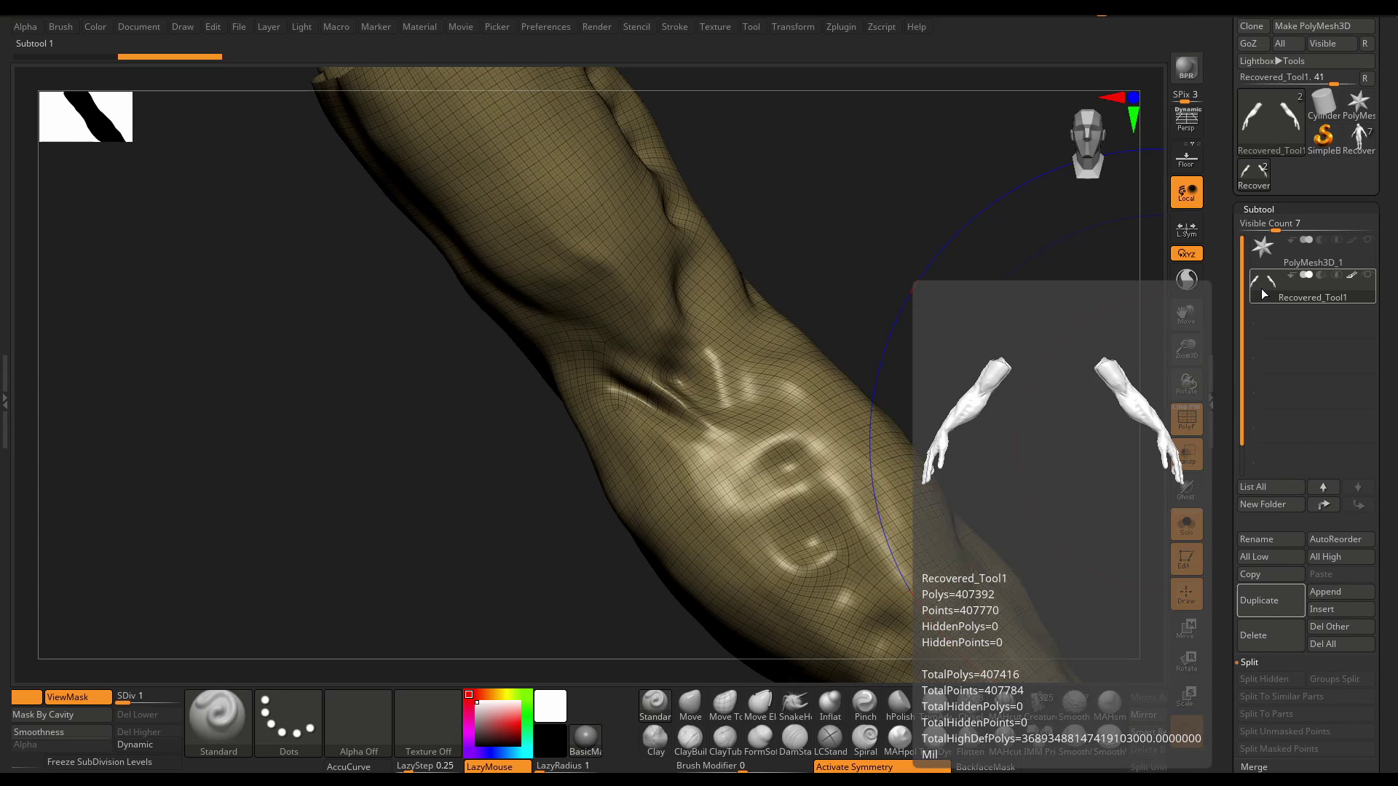
- Raise the HD arms back to subdivision level 4 and turn off the PolyFrame display
scroll(1220, 483, down, 6)
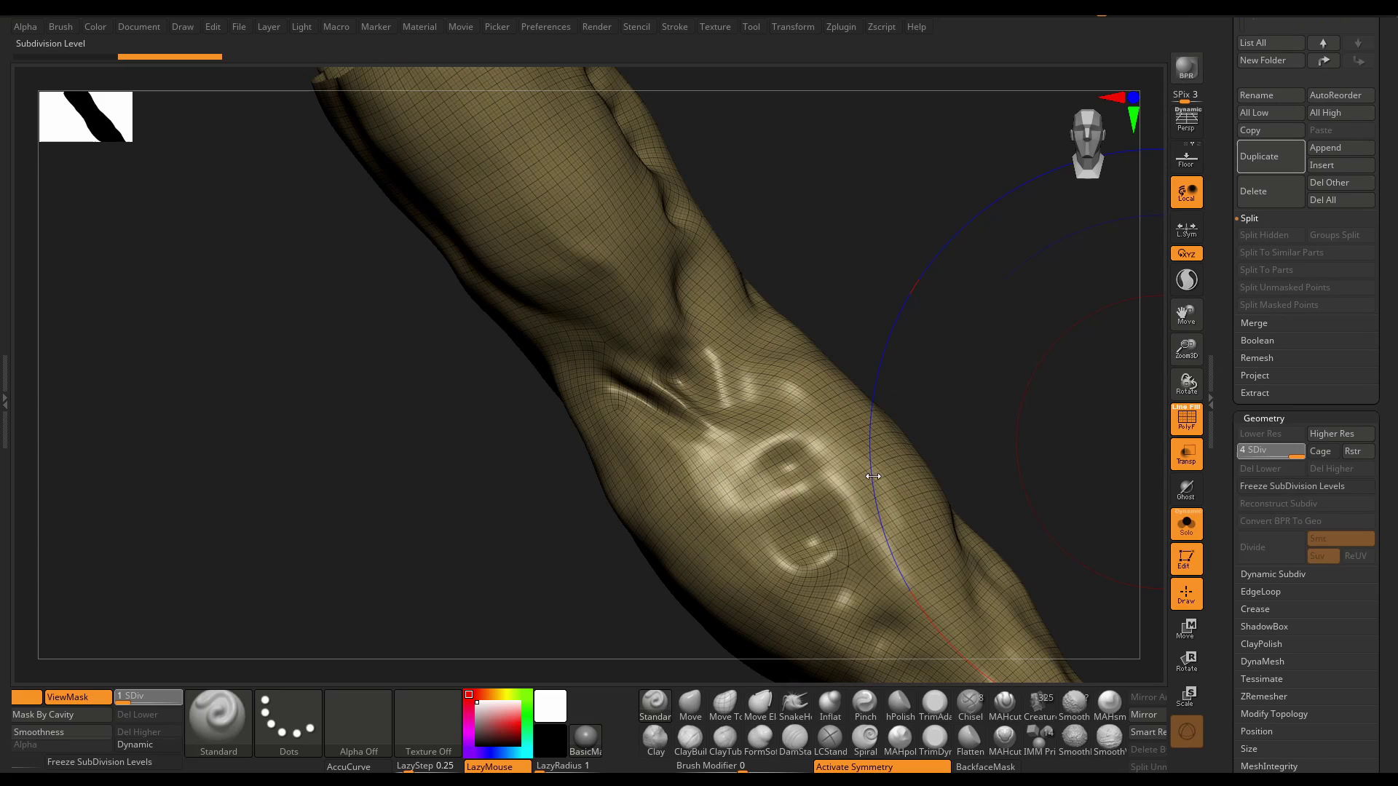
drag(865, 484, 864, 495)
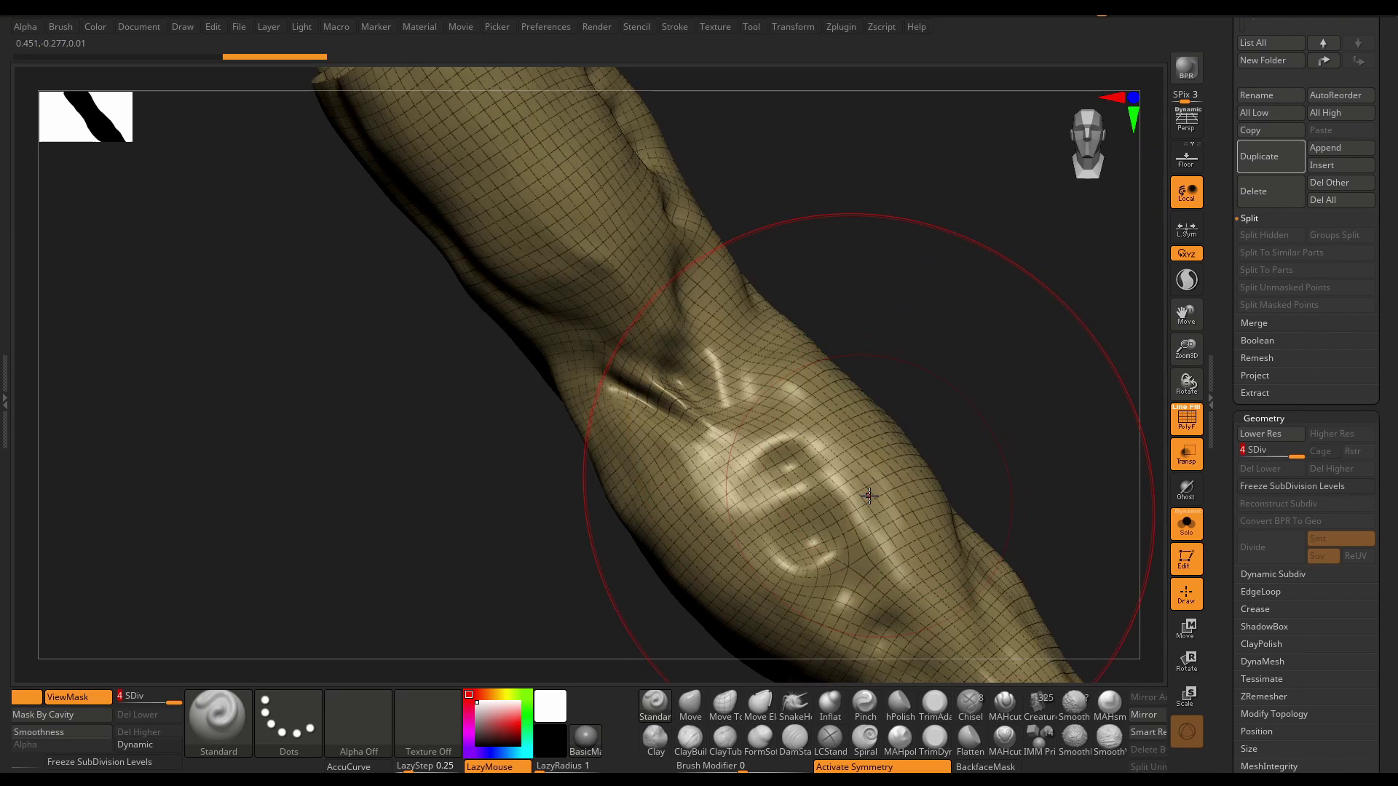
key(shift+f)
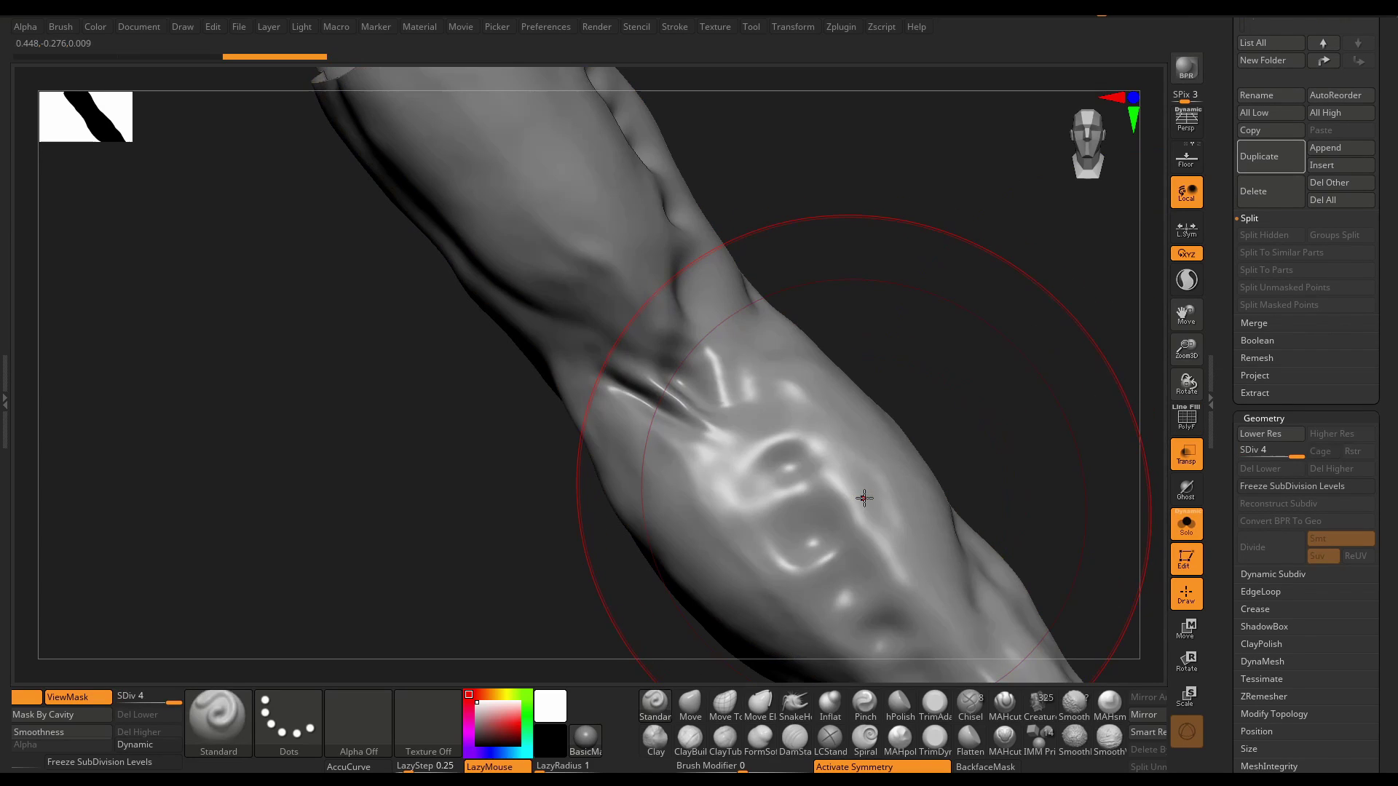
- Leave HD sculpting and isolate the arms polygroup on the base mesh
key(ctrl+d)
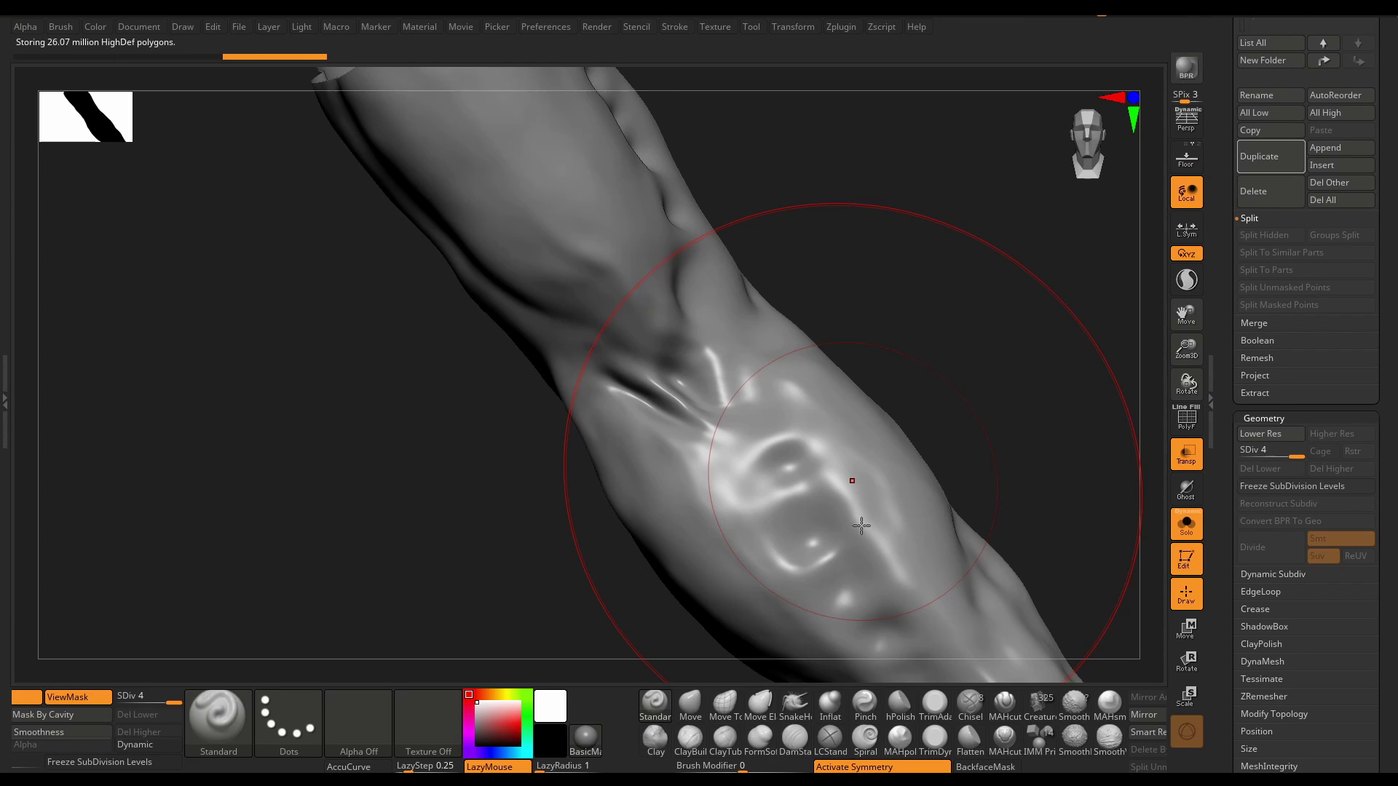
key(shift+d)
key(ctrl+shift)
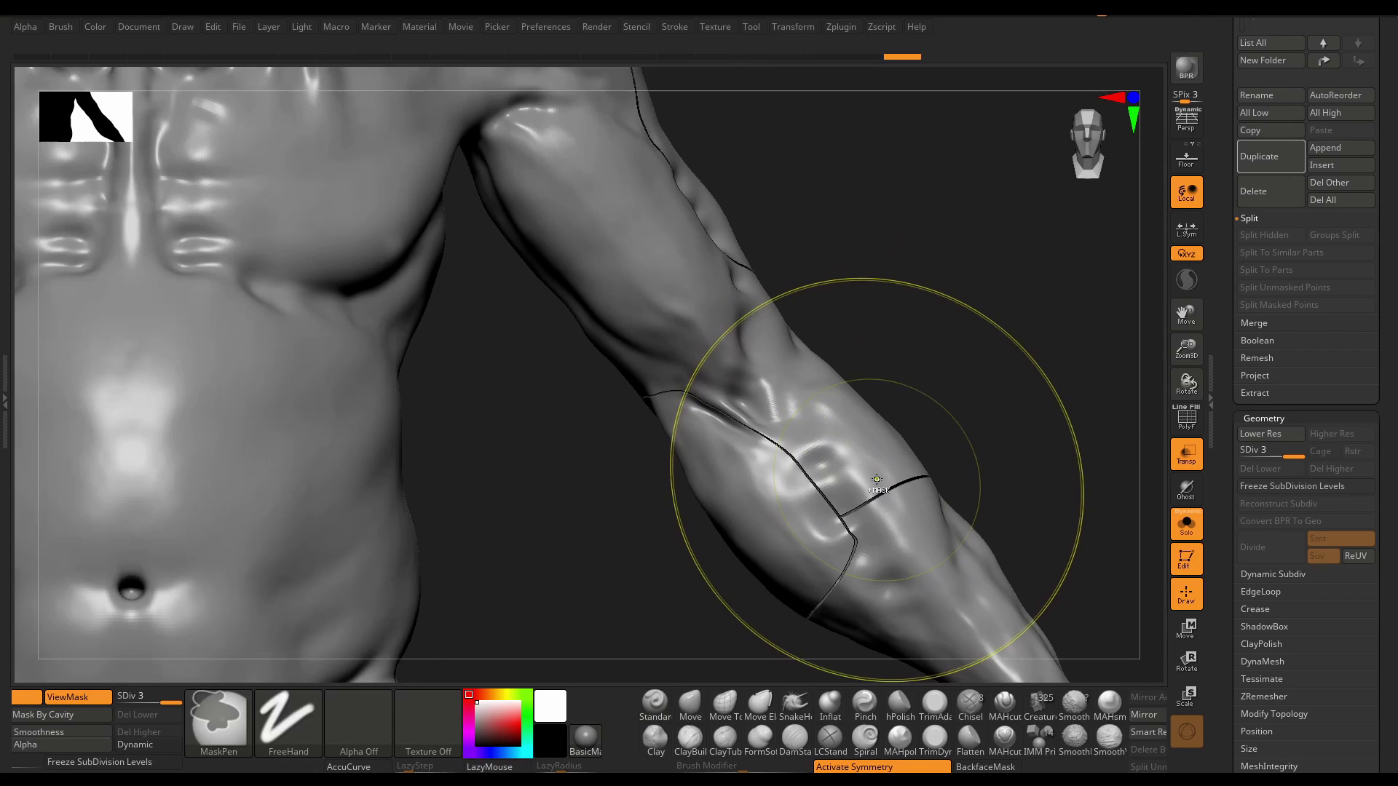
ctrl+shift+click(837, 445)
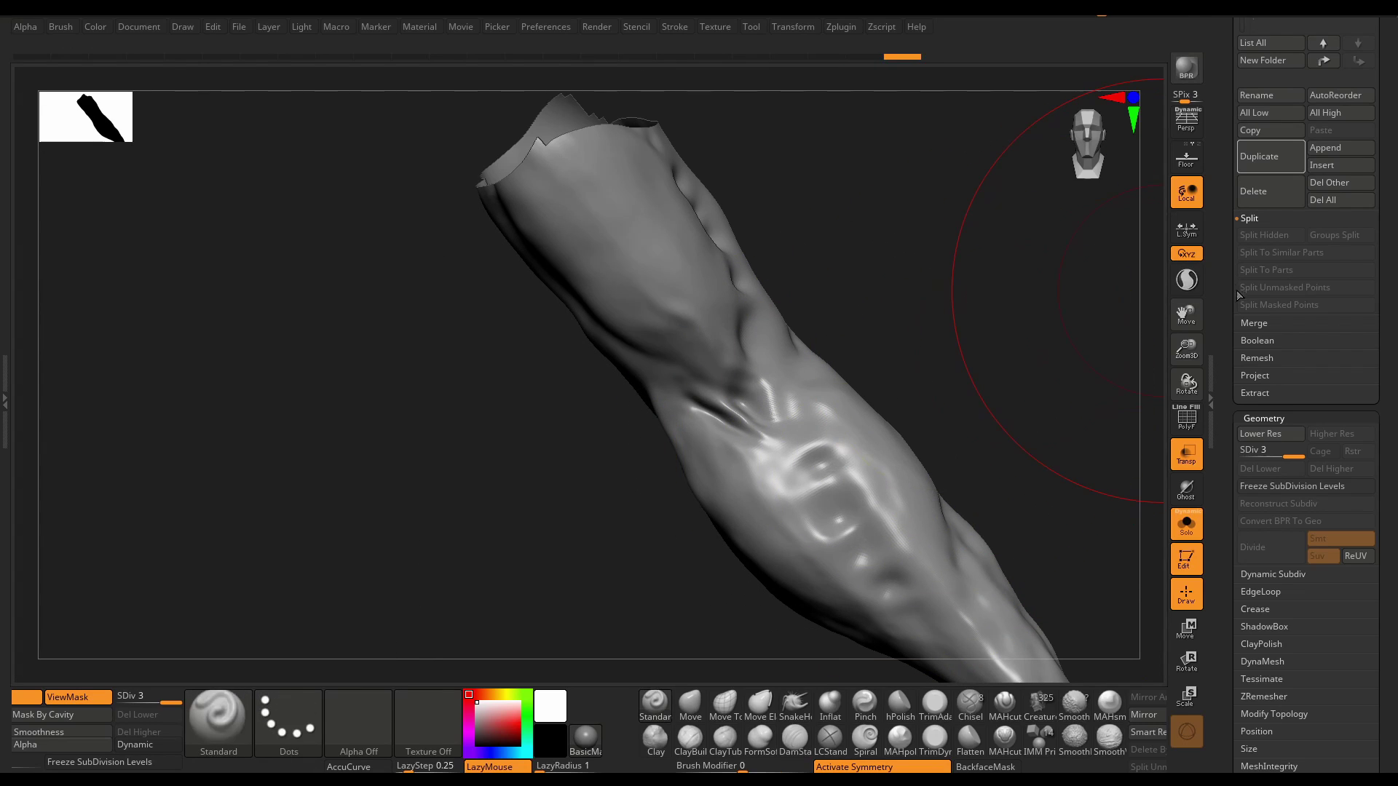
- Check the subtool's polygon information with only the arms visible and again with the full body shown
drag(1232, 295, 1231, 481)
drag(1229, 580, 1250, 405)
scroll(1260, 378, up, 10)
mouse_move(1271, 315)
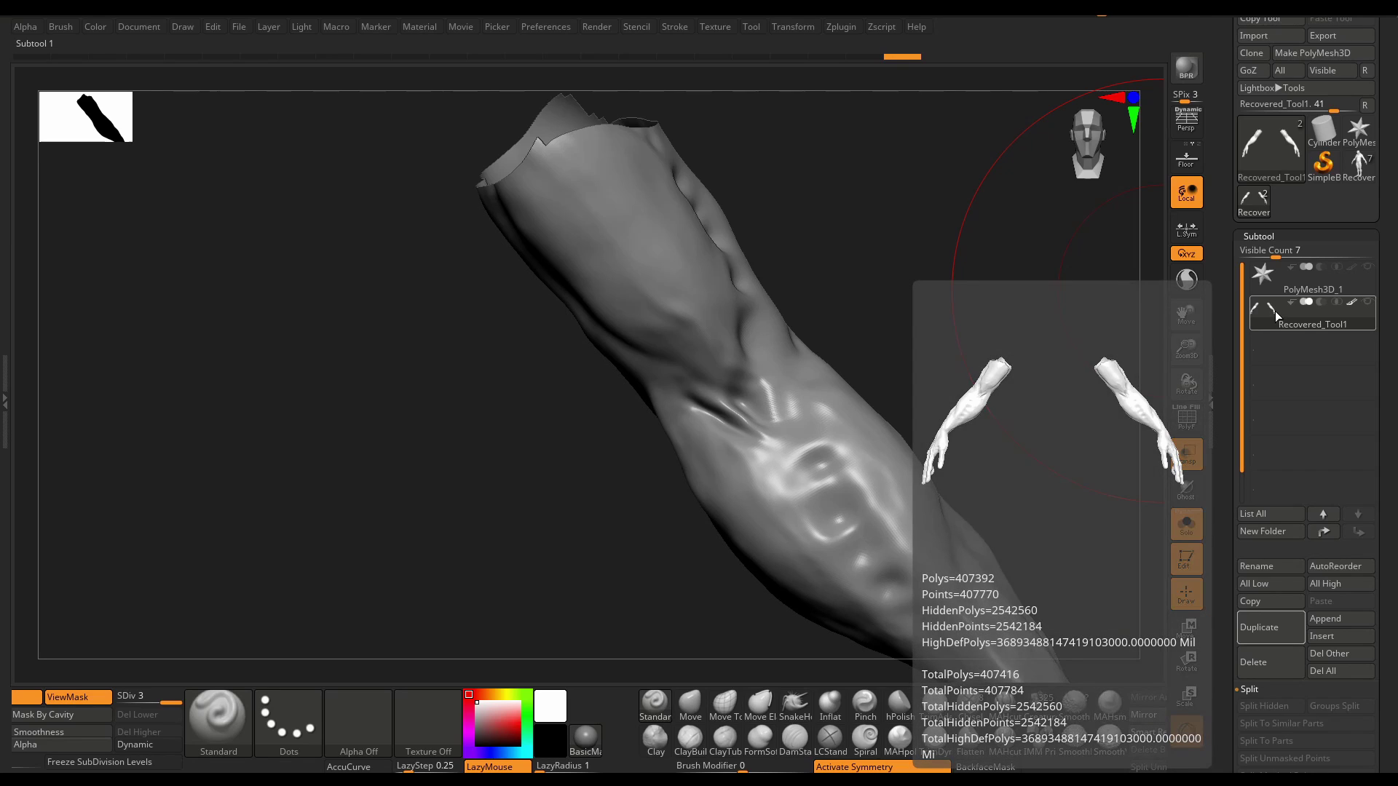
key(ctrl+shift)
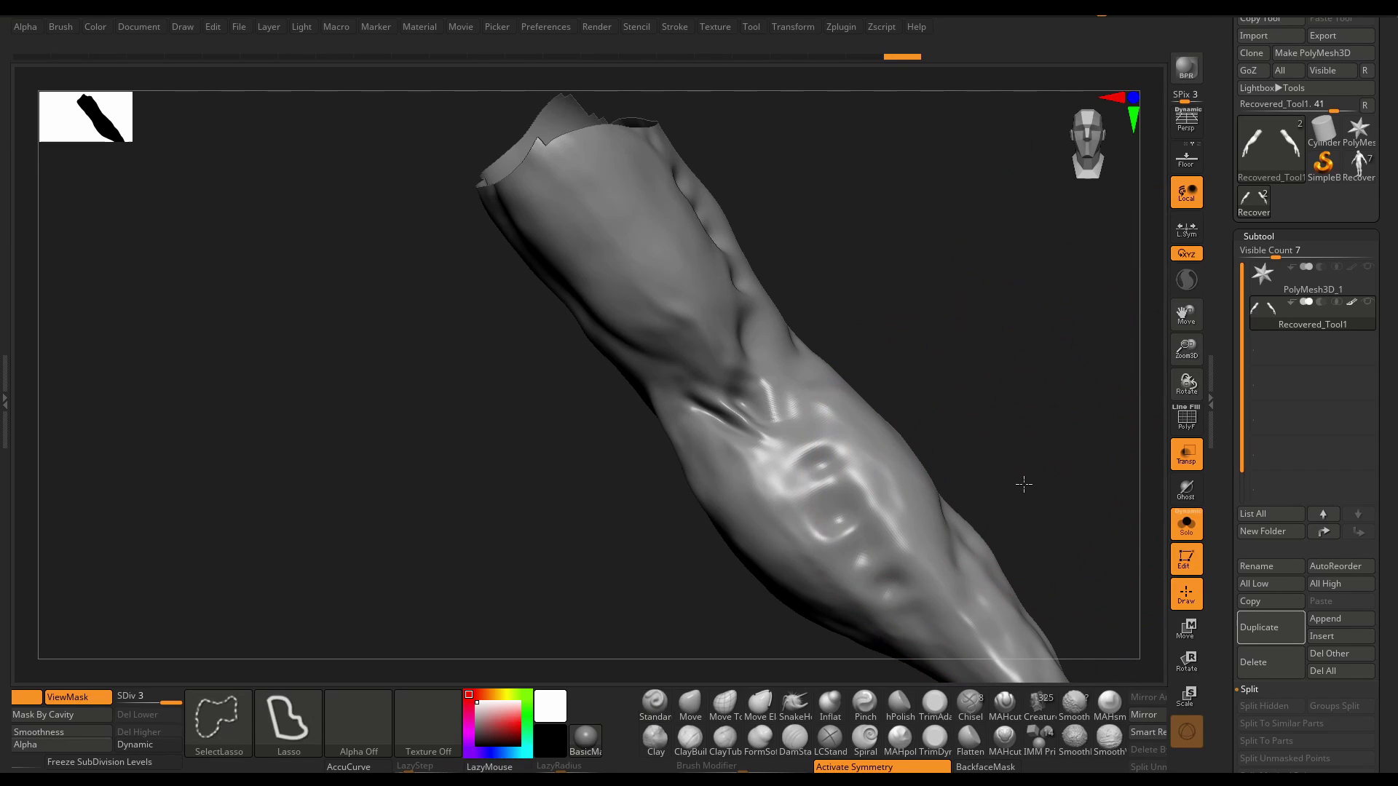
ctrl+shift+click(1024, 484)
mouse_move(1268, 319)
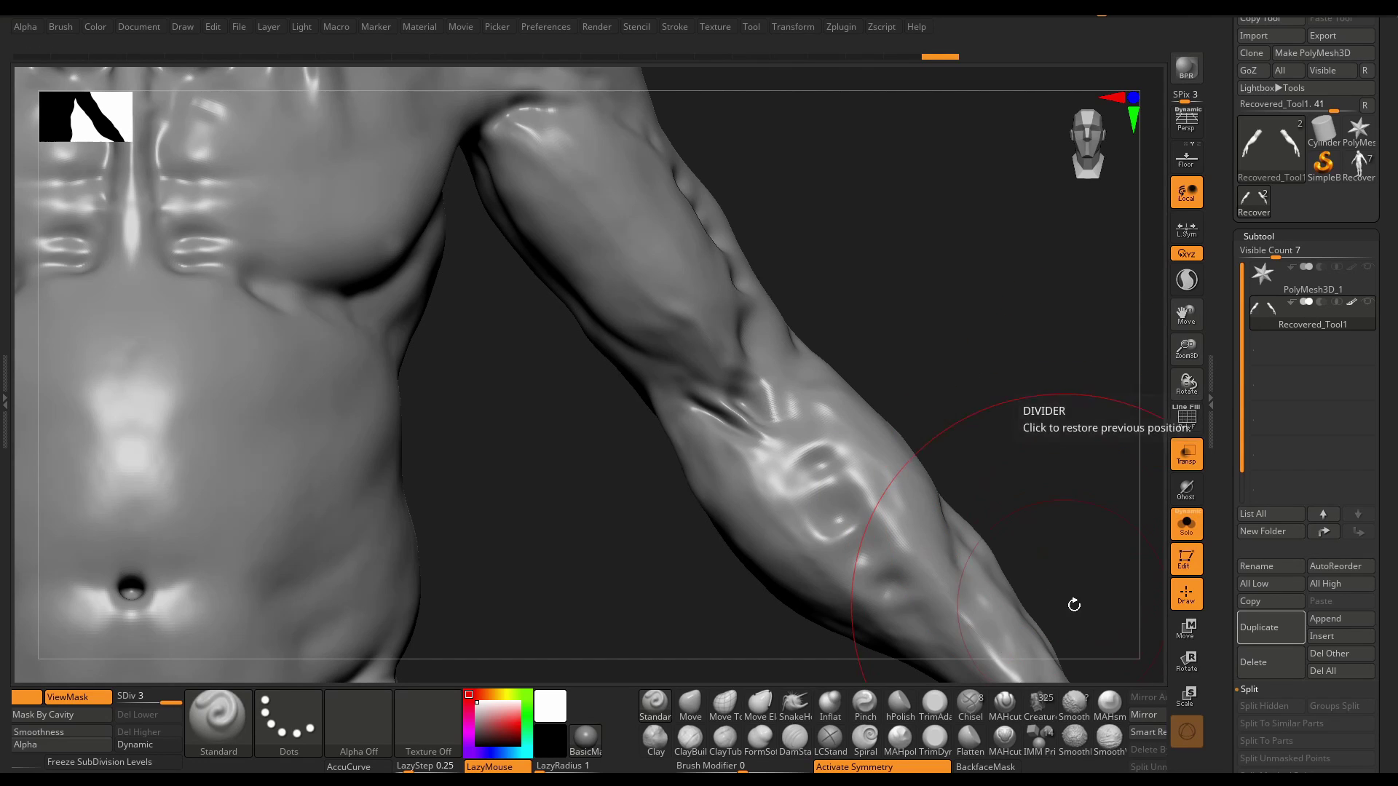
- Isolate the arms polygroup again and activate HD sculpting on it
key(ctrl+shift)
ctrl+shift+click(908, 528)
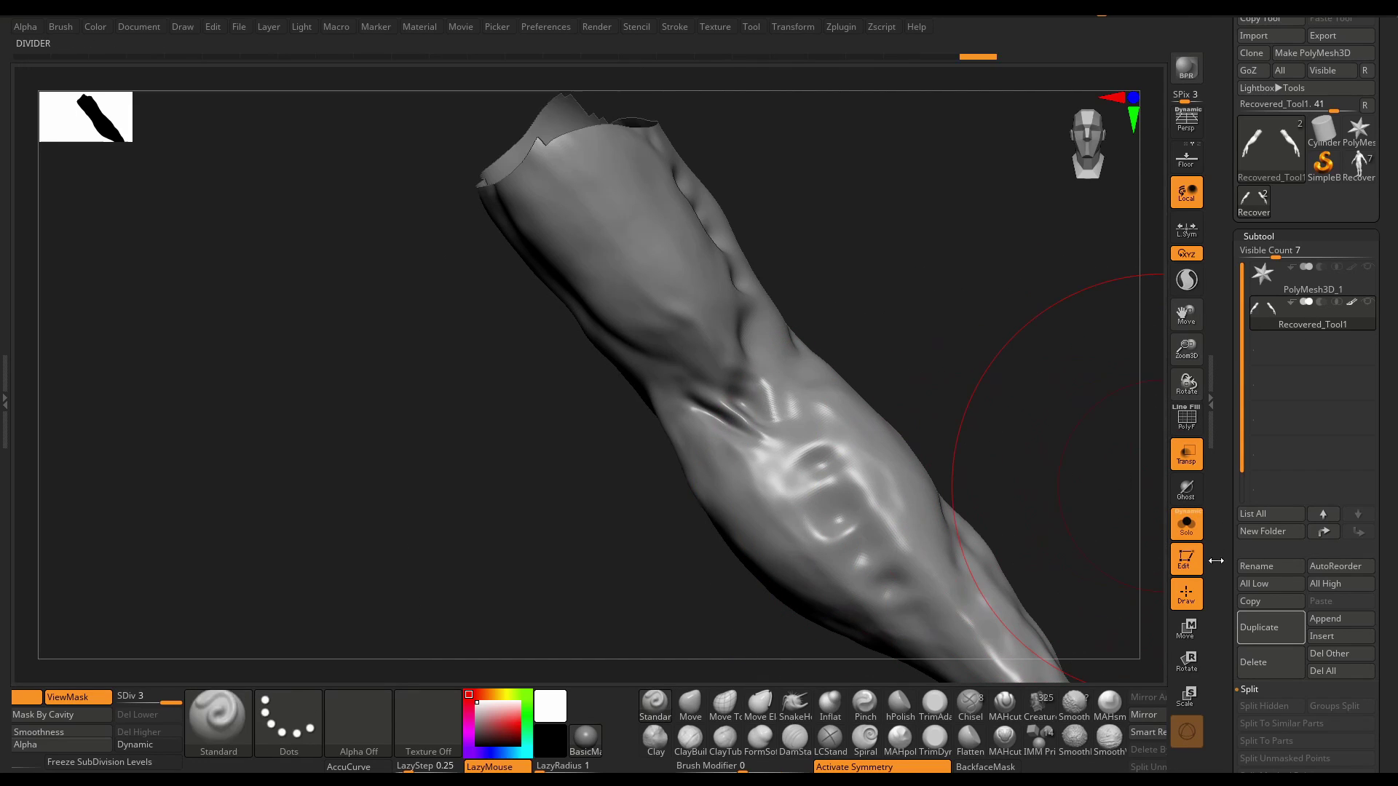
scroll(1289, 473, down, 10)
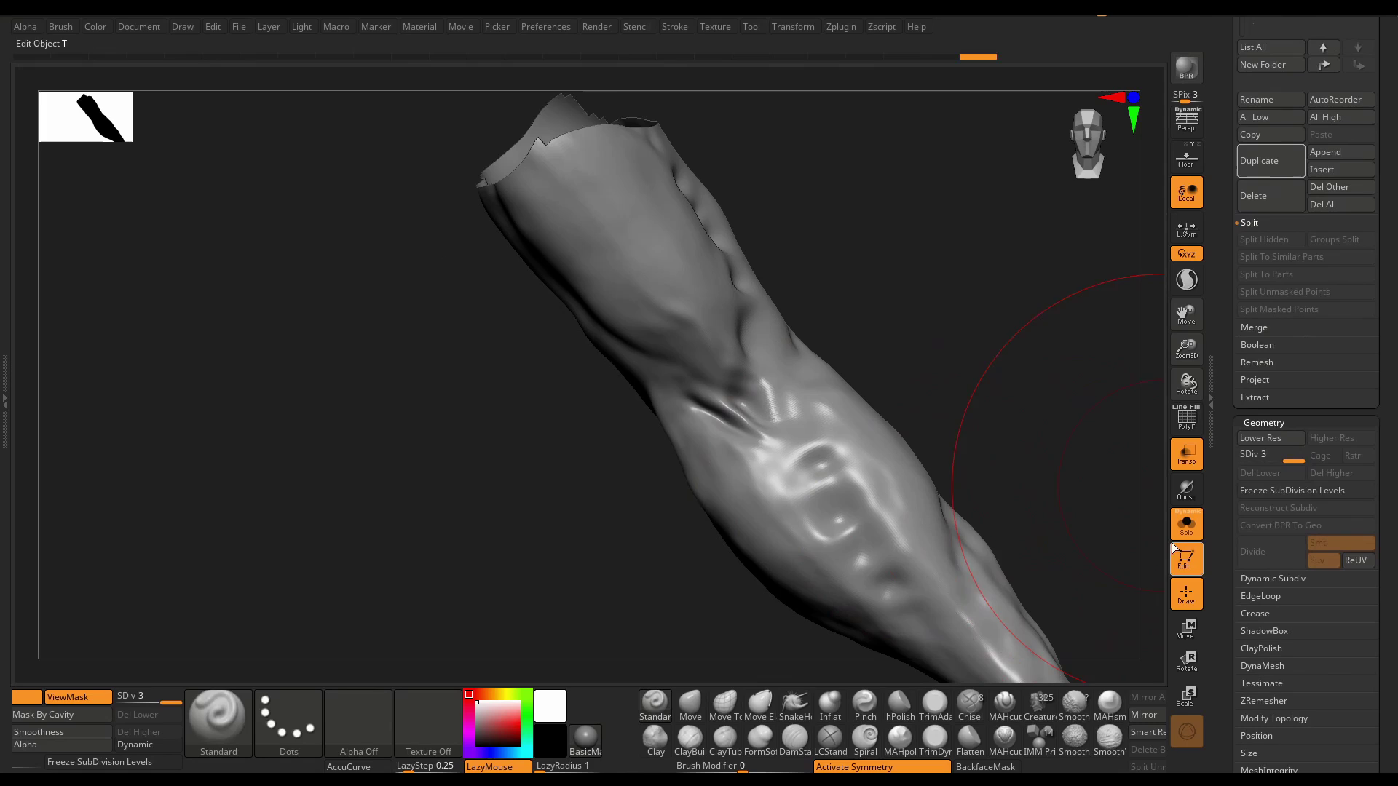
key(ctrl+d)
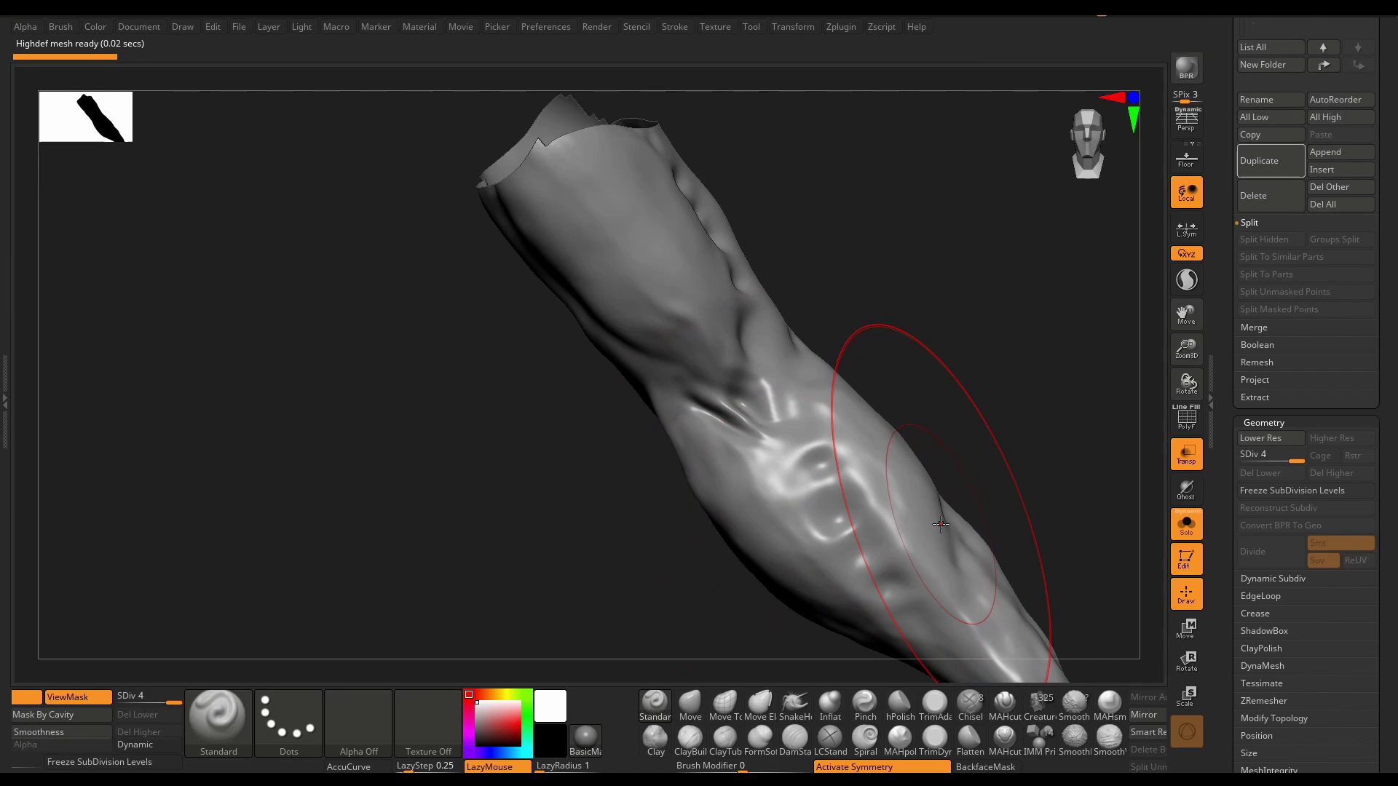
- Set the HD arms to subdivision level 1, review the subtool list, and return to level 4
drag(1296, 461, 1249, 466)
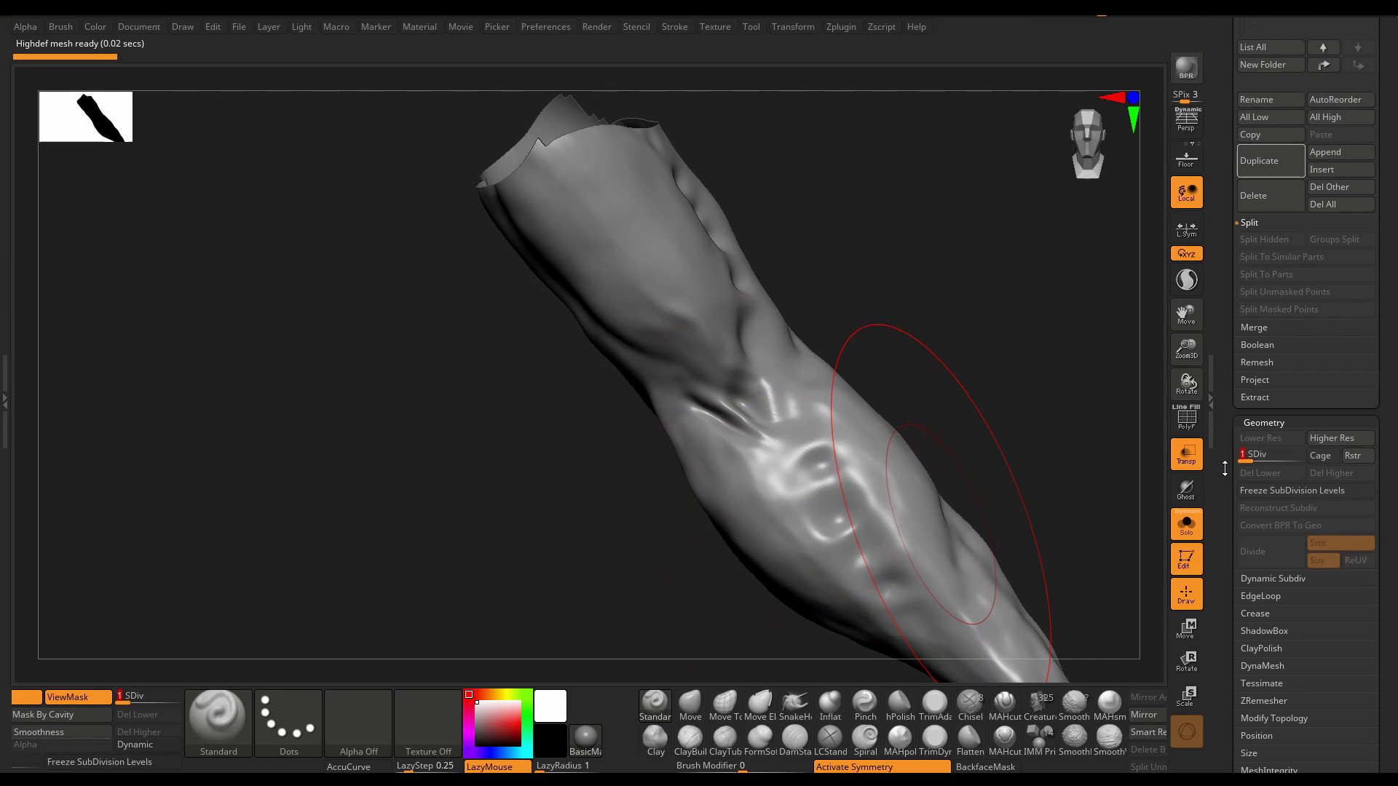
scroll(1270, 284, up, 10)
mouse_move(1267, 280)
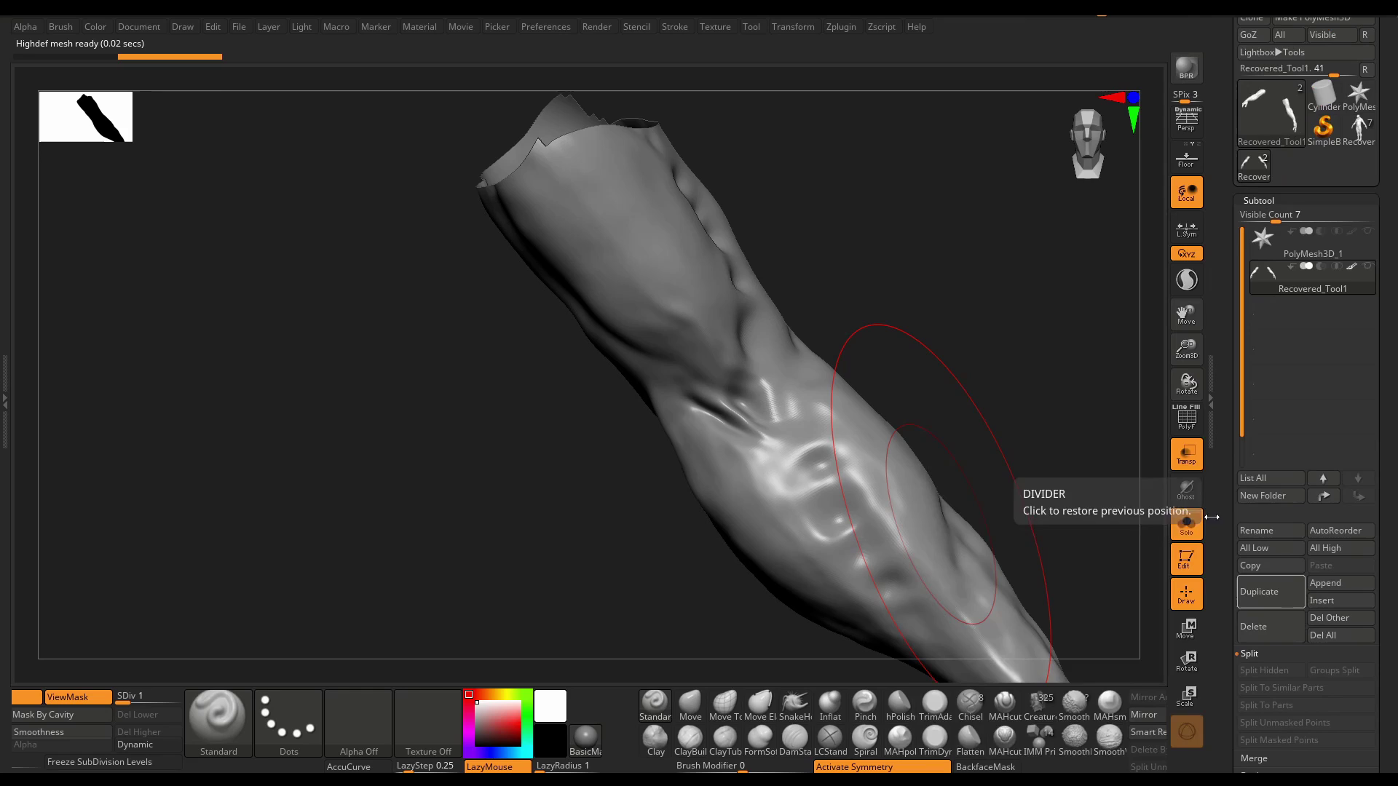
scroll(1279, 644, down, 5)
drag(1267, 693, 1313, 705)
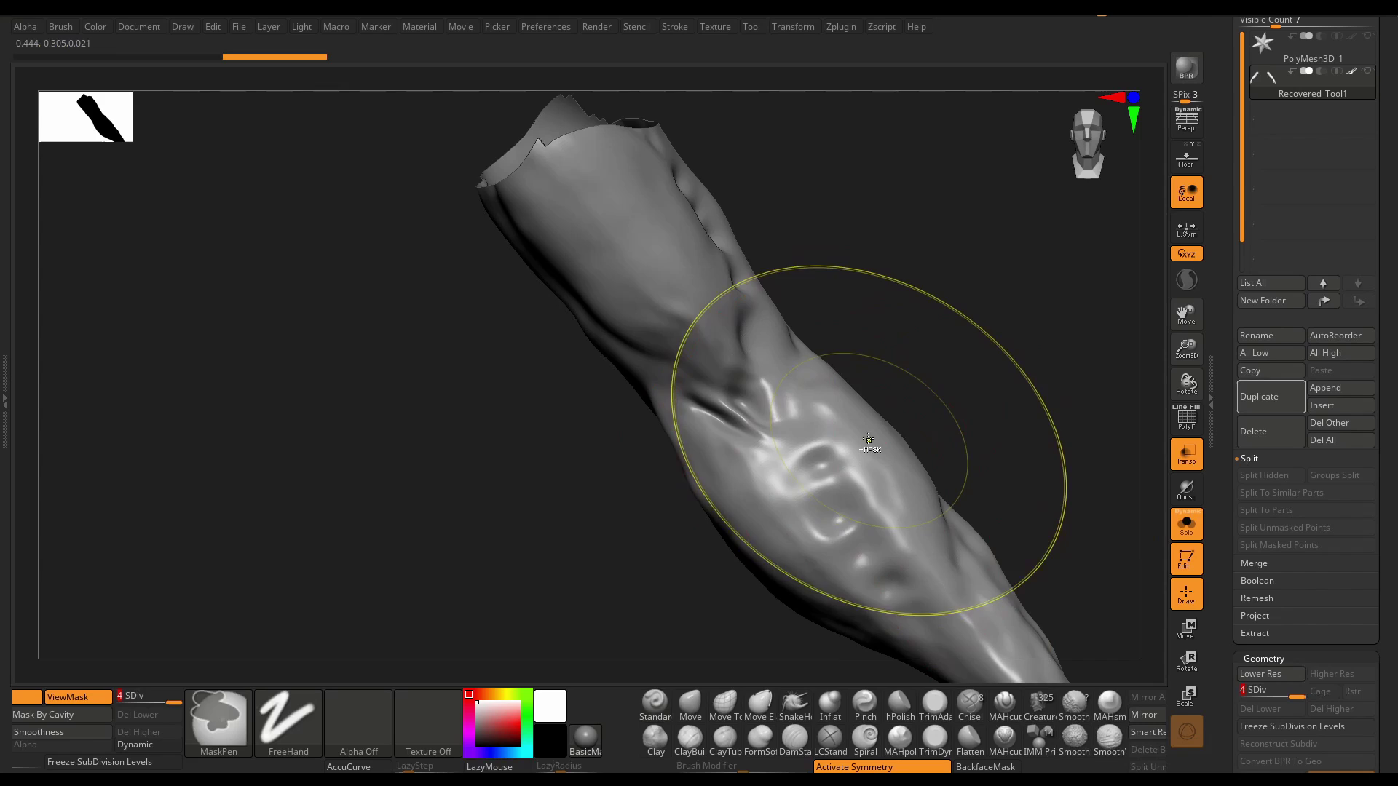
- Switch to the Cylinder3D tool, append the HD arms to it as a subtool, and select that arms subtool
ctrl+right_drag(868, 439, 969, 468)
drag(970, 467, 877, 549)
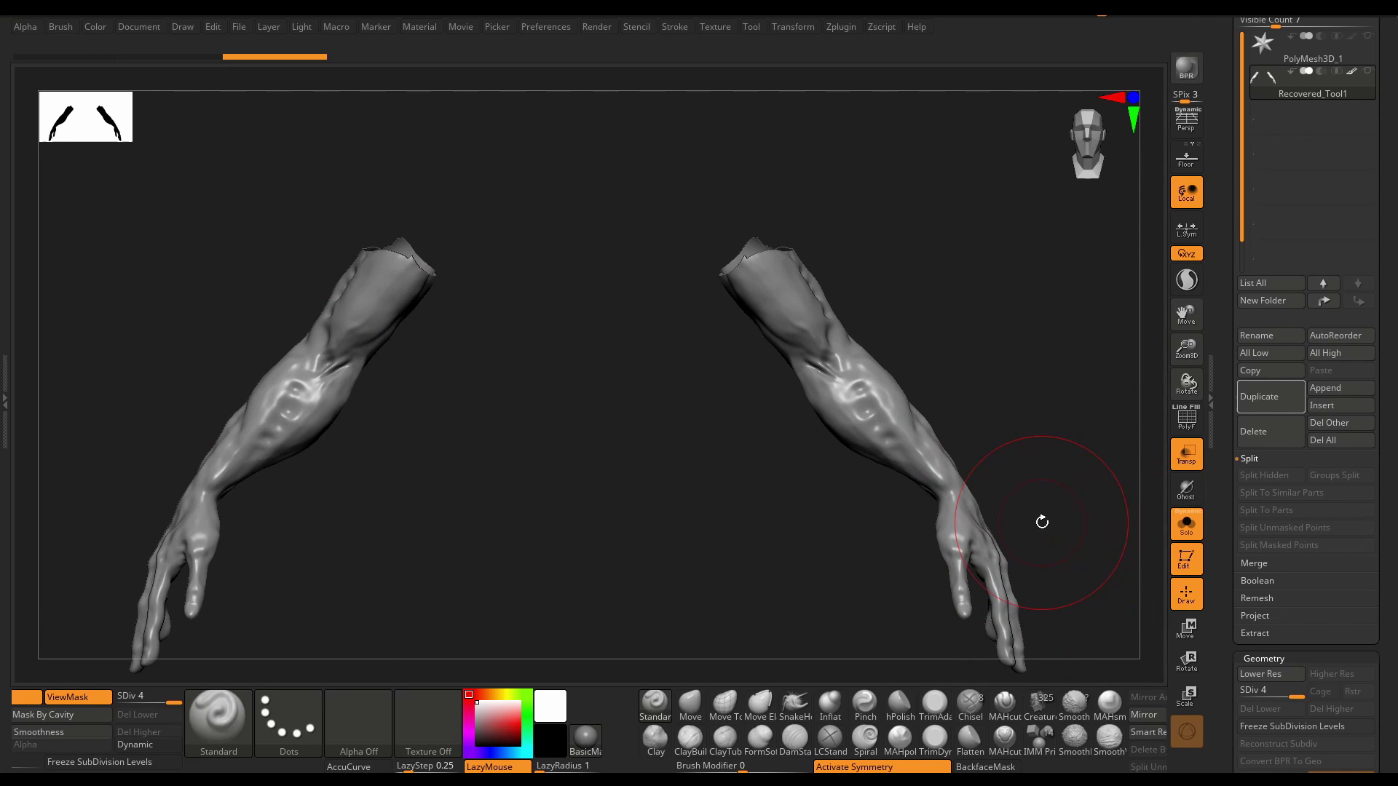
alt+drag(1042, 521, 995, 495)
drag(1220, 521, 1219, 641)
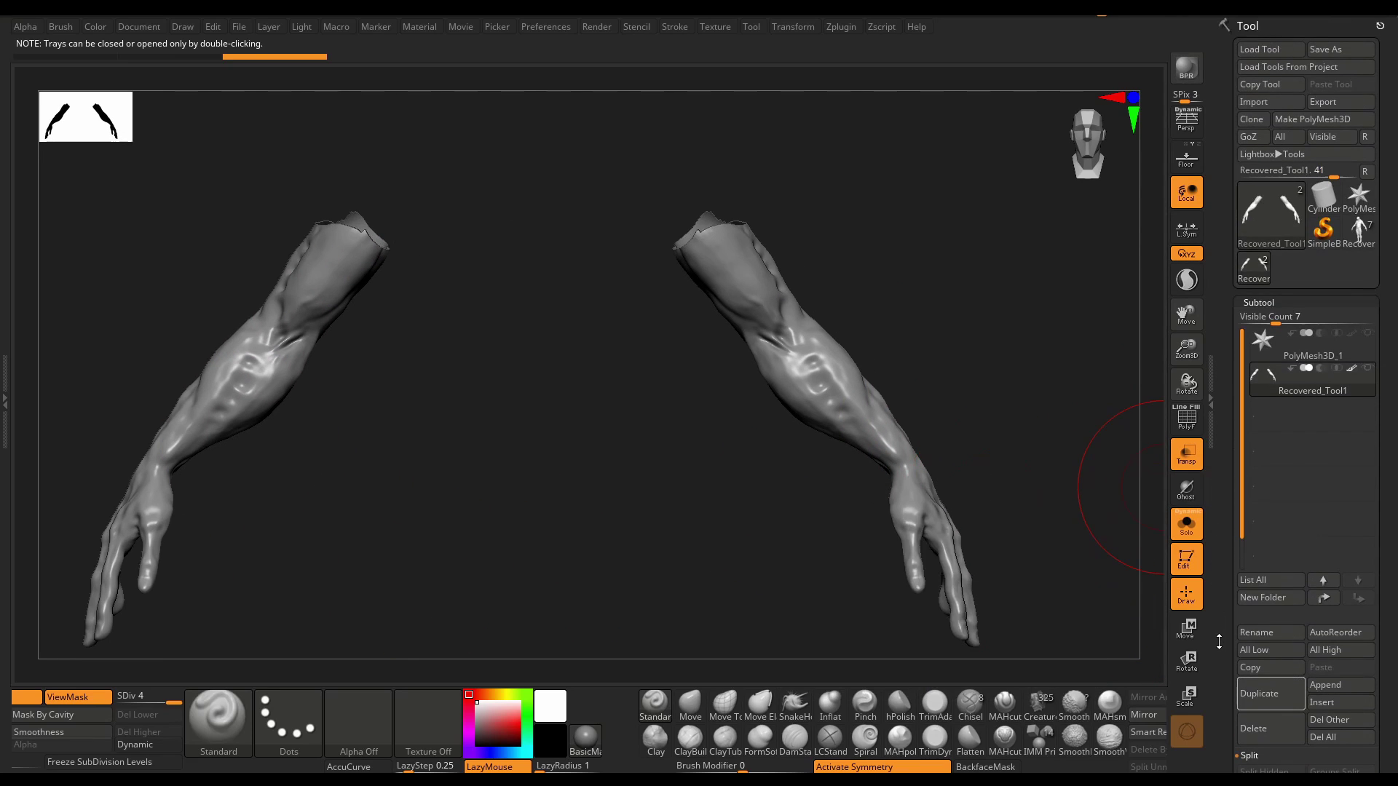
click(1324, 195)
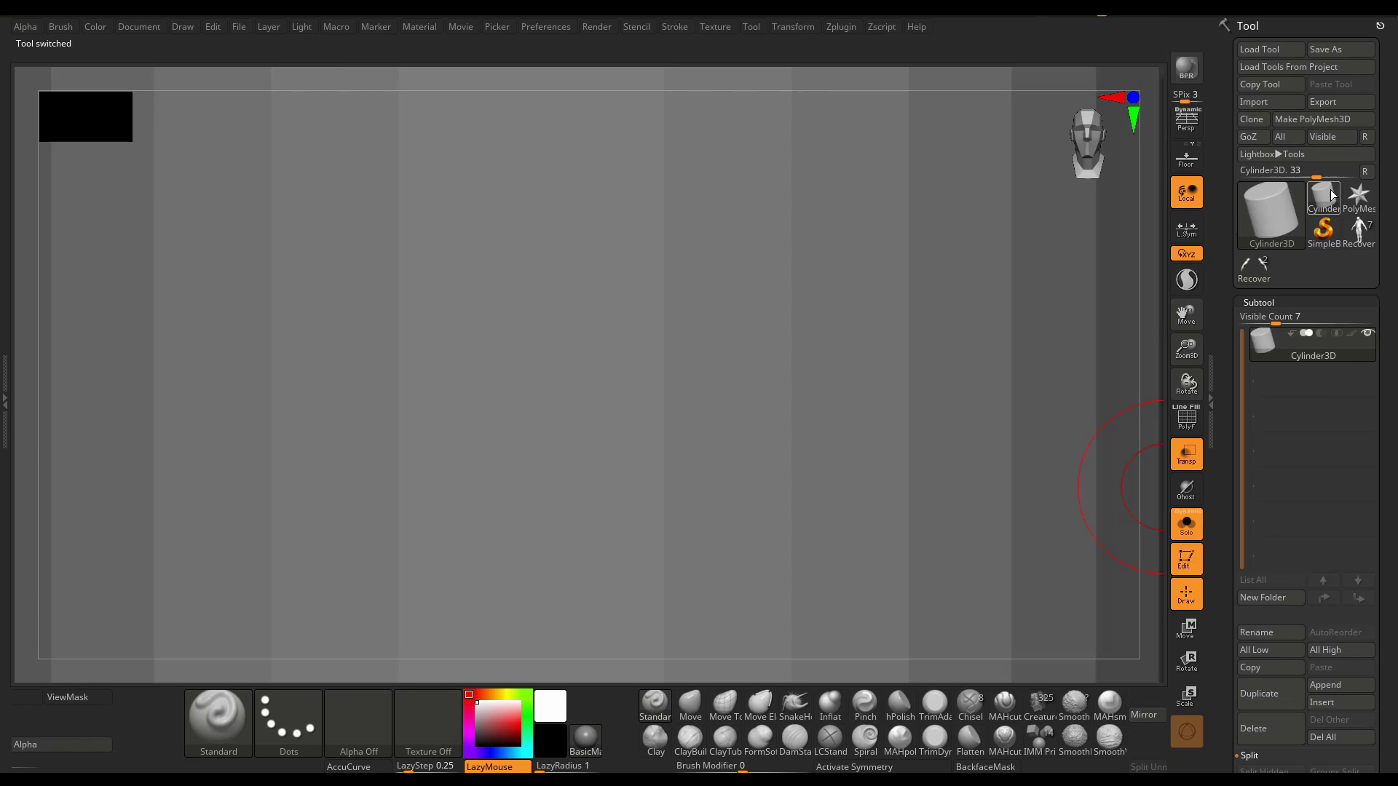
click(1340, 685)
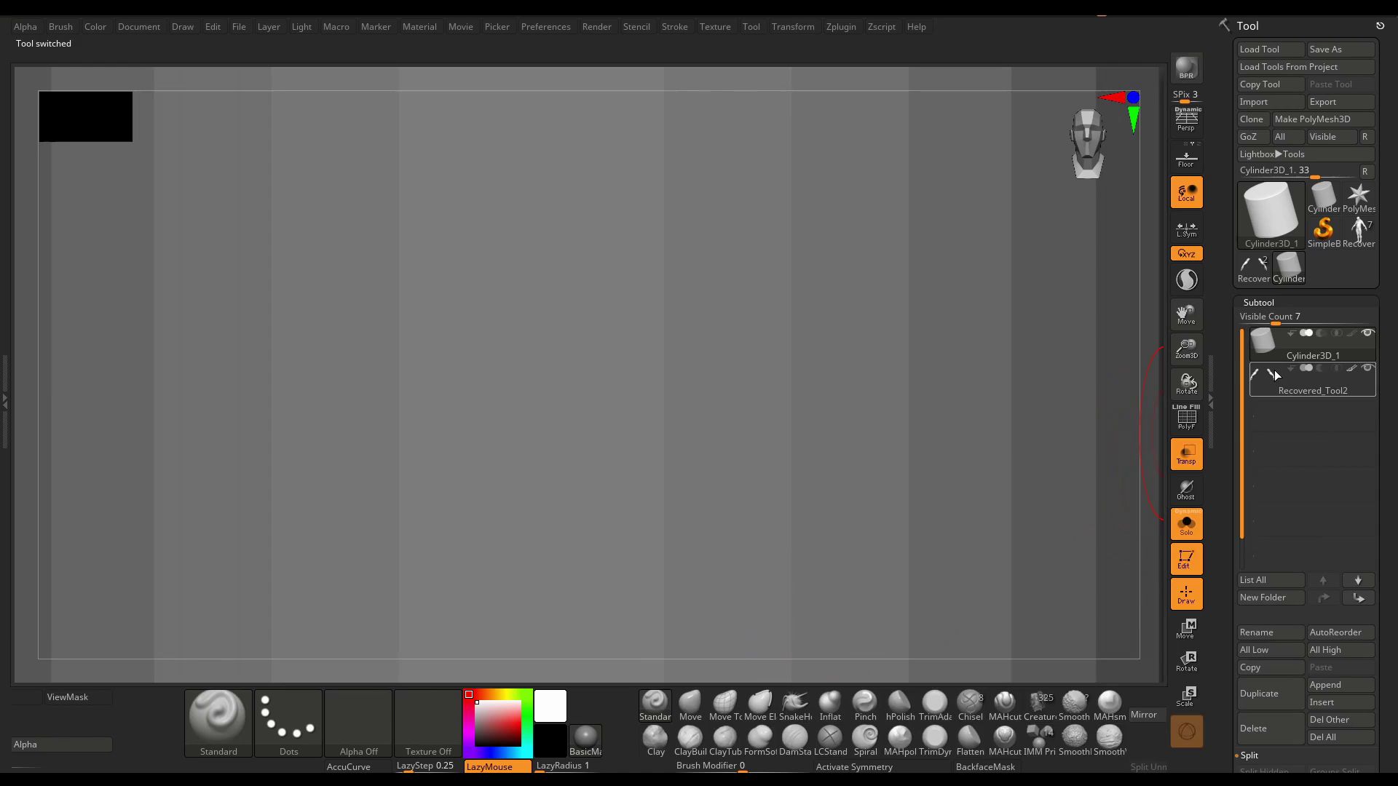
click(1274, 370)
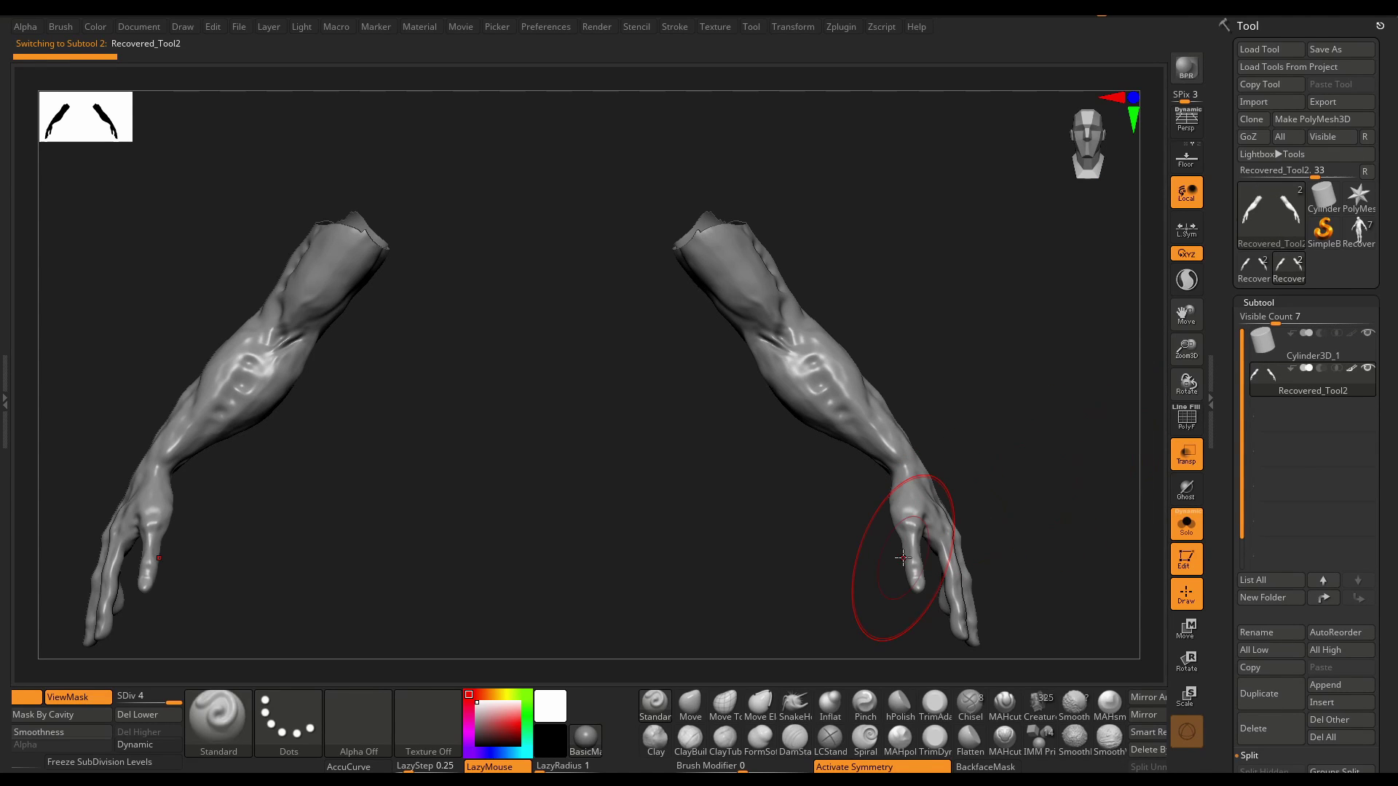
- Test the appended arms subtool's subdivision range from level 1 to level 4, leaving it at level 4
scroll(1227, 604, down, 10)
key(shift)
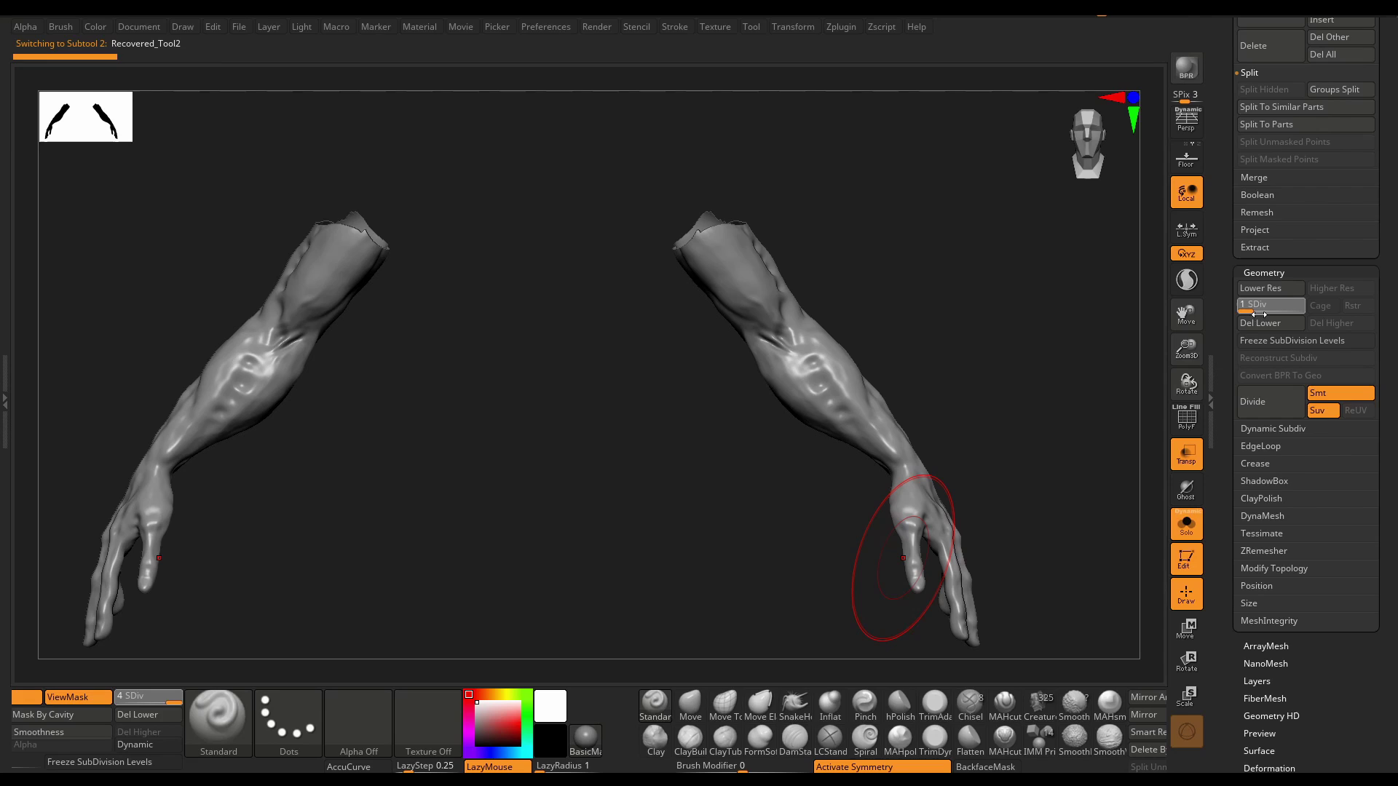
drag(1259, 313, 1330, 309)
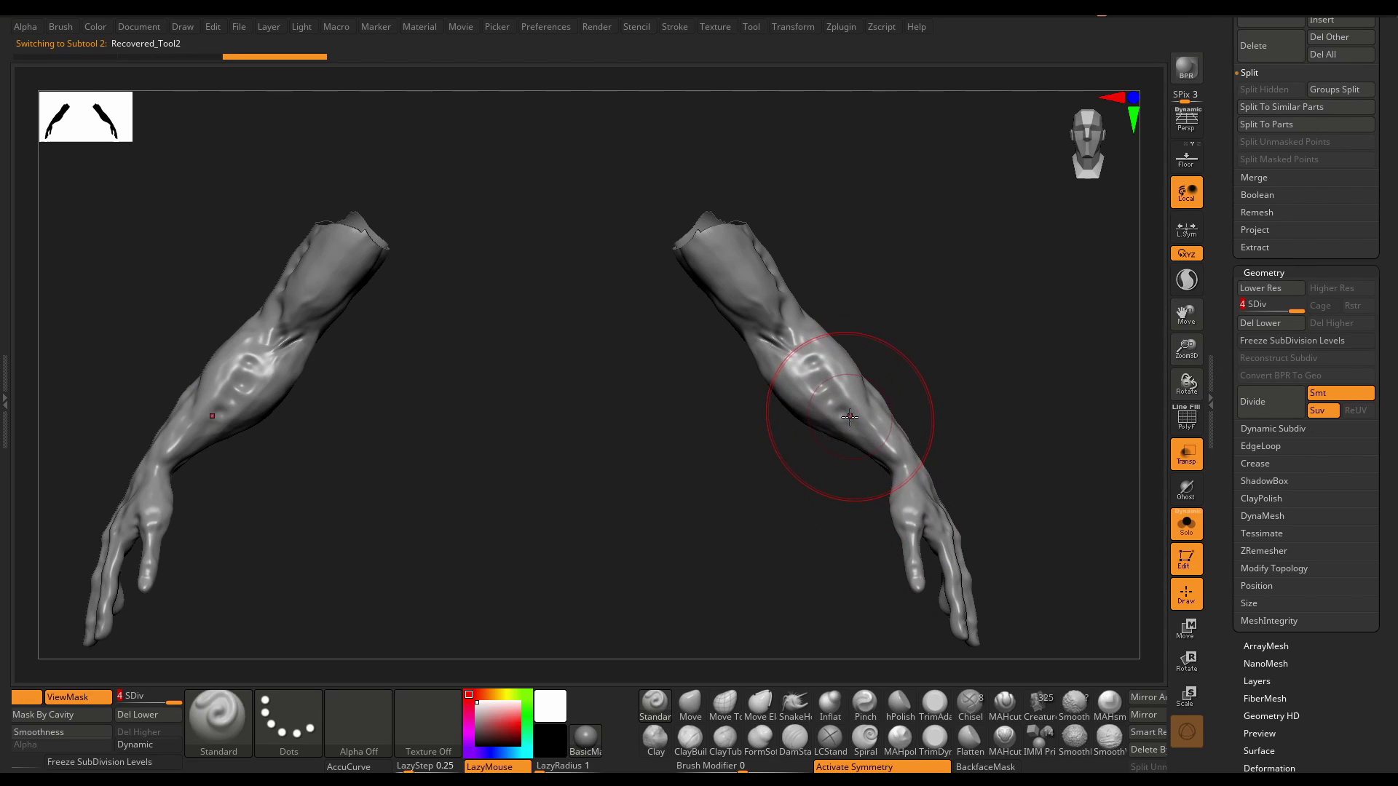
- Set the Standard brush to the Spray stroke with Alpha 58
alt+right_drag(853, 404, 828, 451)
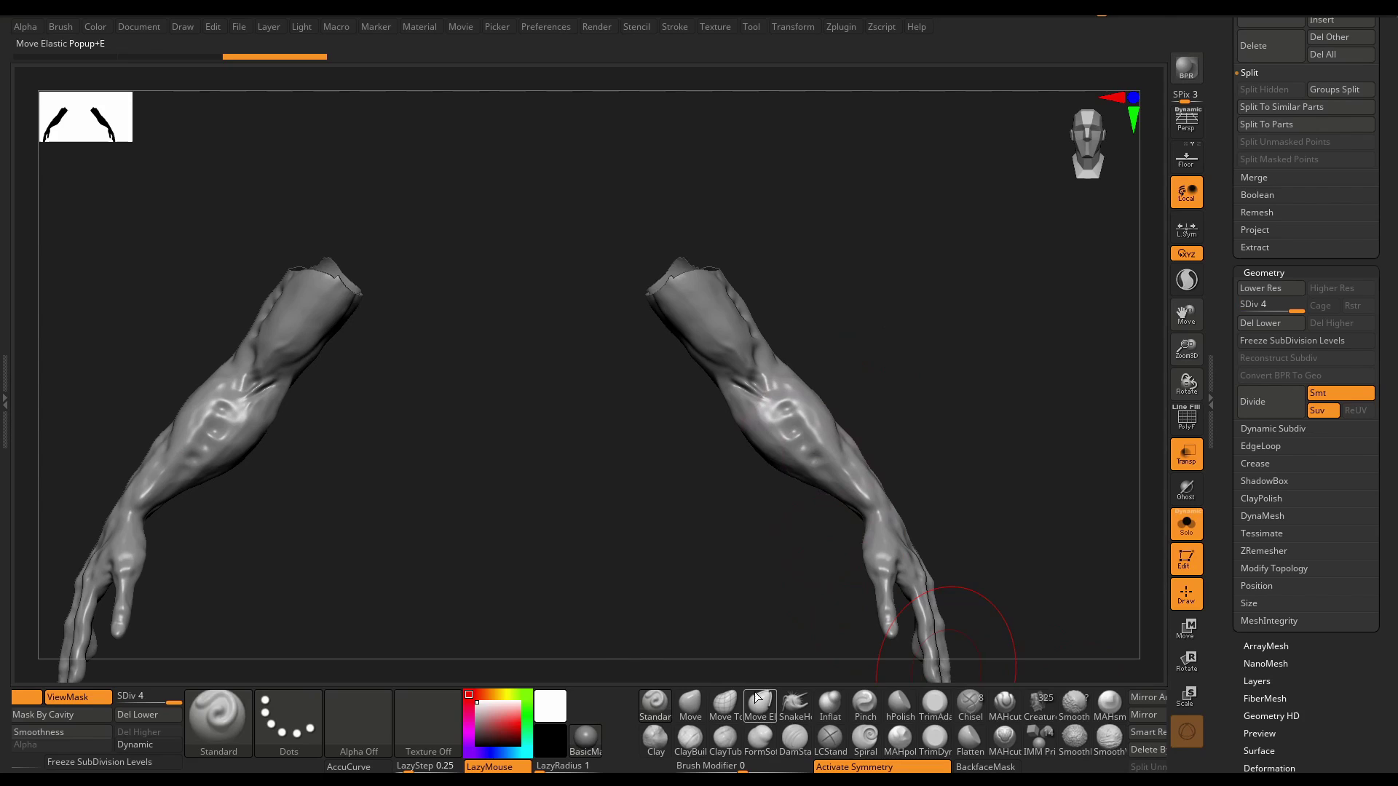
click(281, 703)
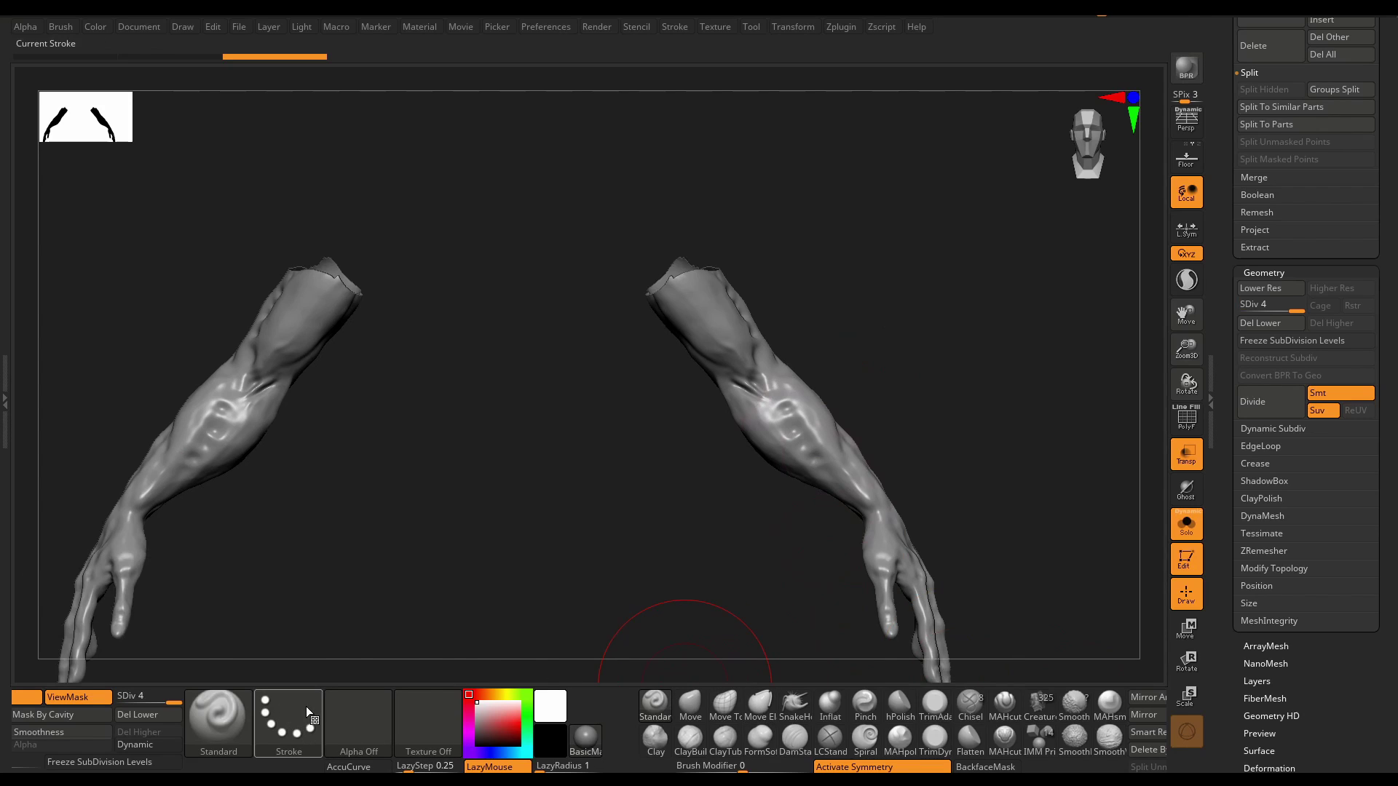
click(290, 722)
click(358, 596)
click(360, 718)
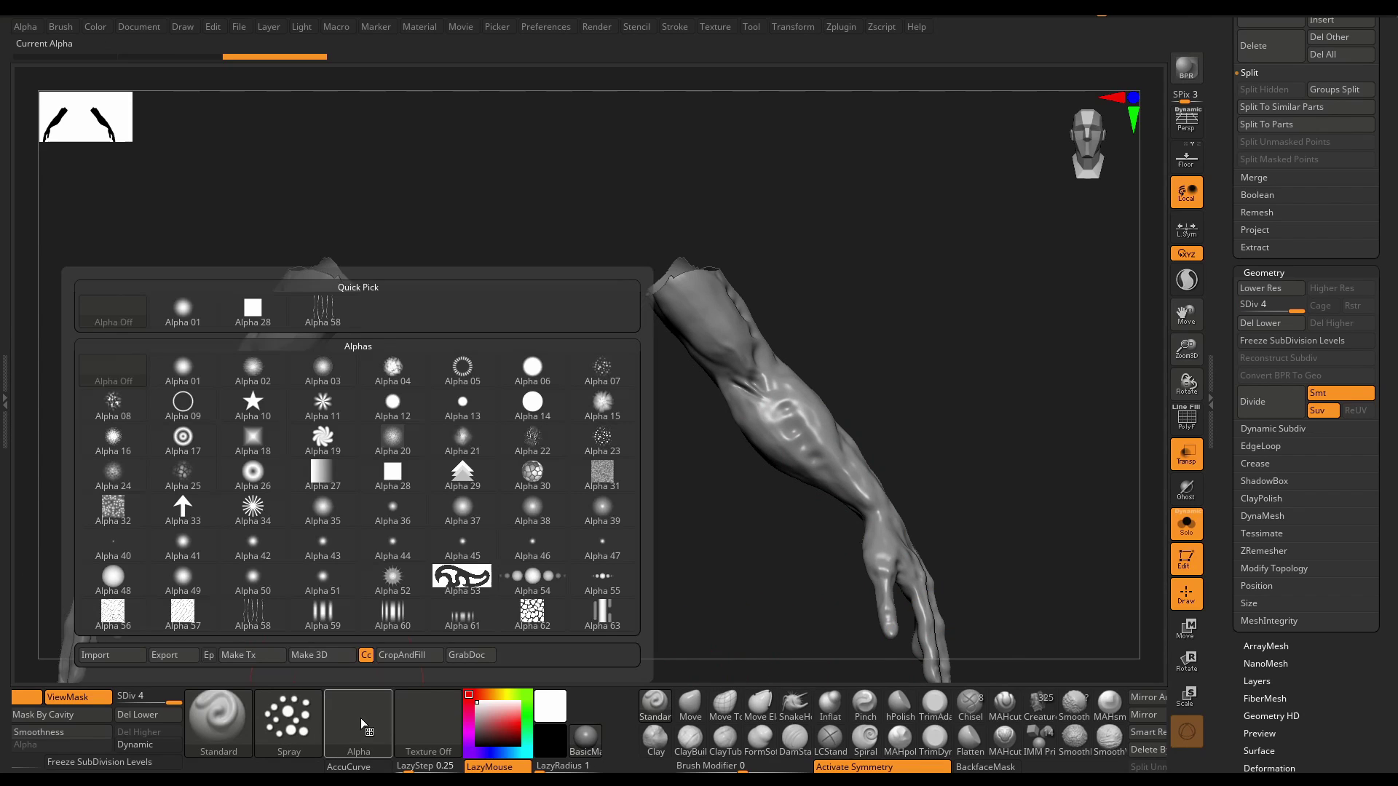
click(301, 597)
- Reduce the draw size and spray fine skin wrinkles over the upper arm down to the elbow crease
key(space)
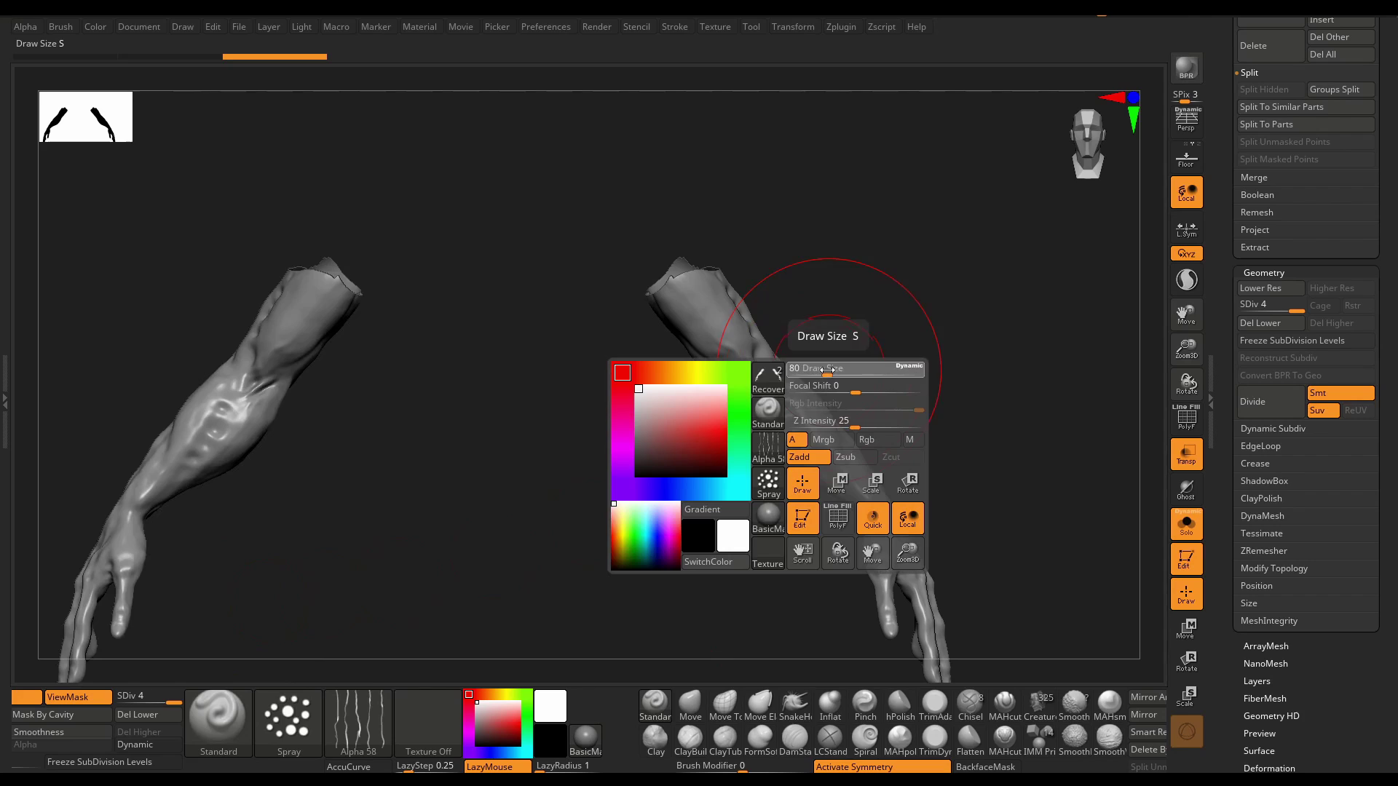
key(ctrl)
mouse_move(737, 320)
ctrl+right_down()
mouse_move(793, 531)
mouse_move(772, 436)
ctrl+right_up()
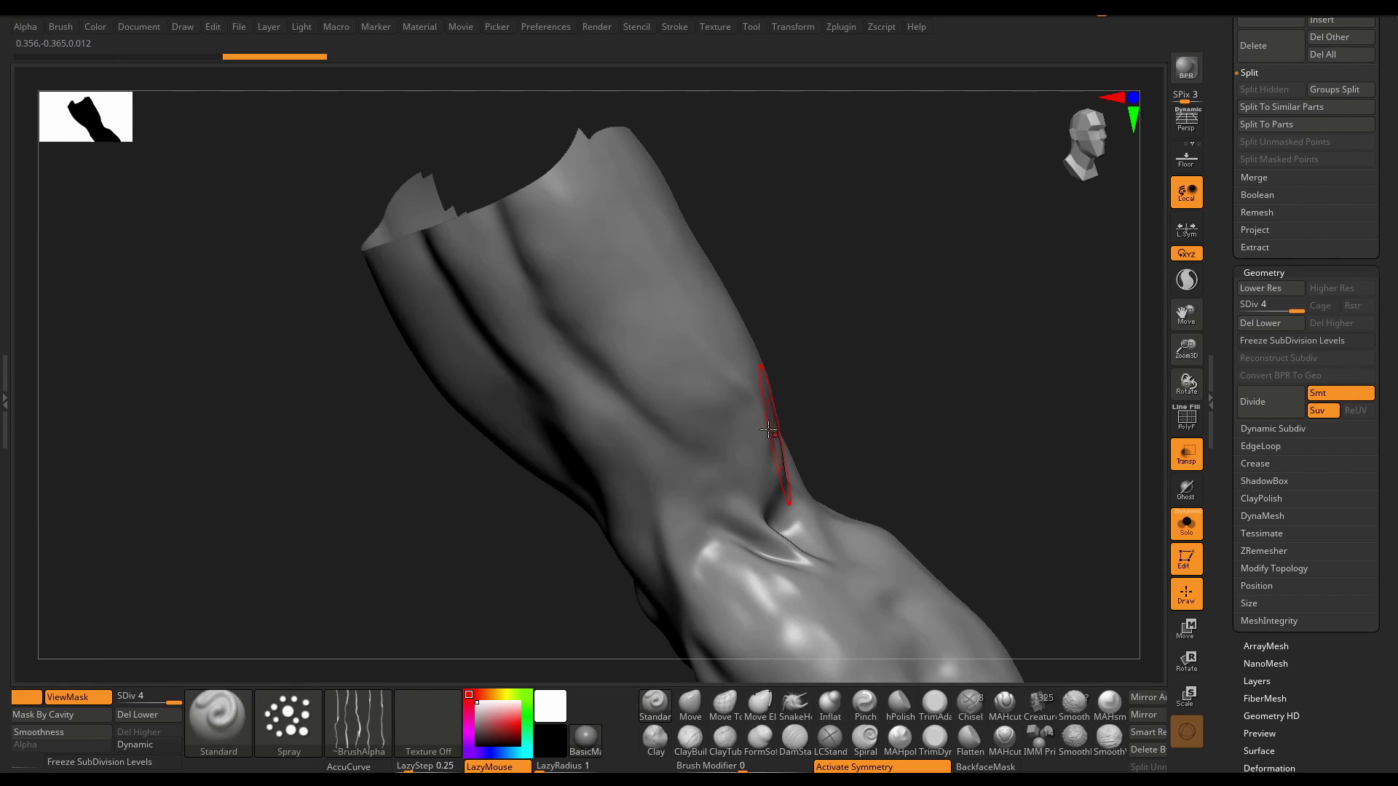
key(space)
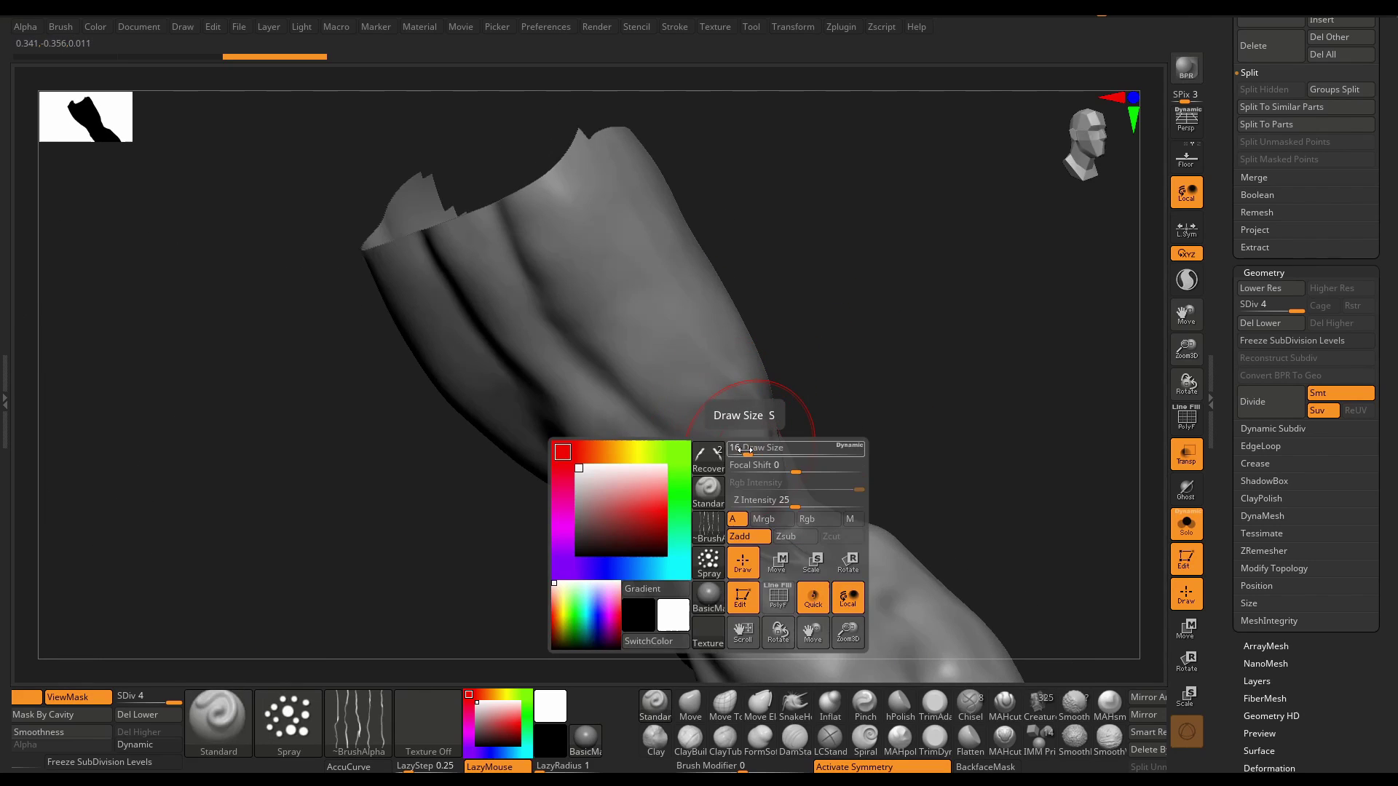
mouse_move(748, 449)
mouse_down()
mouse_move(671, 391)
mouse_move(693, 365)
mouse_move(640, 312)
mouse_move(675, 316)
mouse_up()
key(space)
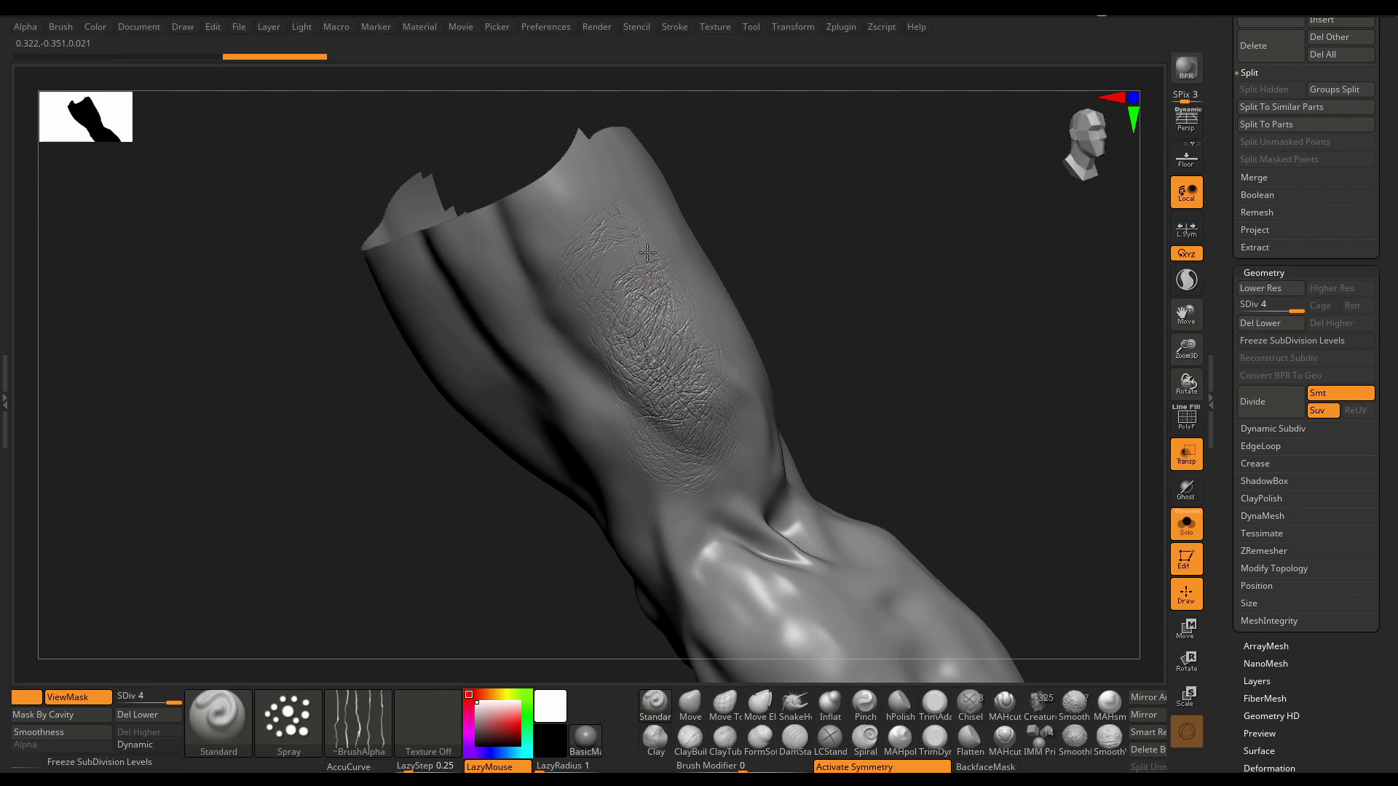
mouse_move(593, 346)
mouse_down()
mouse_move(620, 384)
mouse_move(632, 450)
mouse_move(559, 272)
mouse_up()
mouse_move(702, 475)
mouse_down()
mouse_move(756, 473)
mouse_move(761, 535)
mouse_move(692, 519)
mouse_move(721, 583)
mouse_move(806, 548)
mouse_up()
alt+right_drag(805, 546, 711, 372)
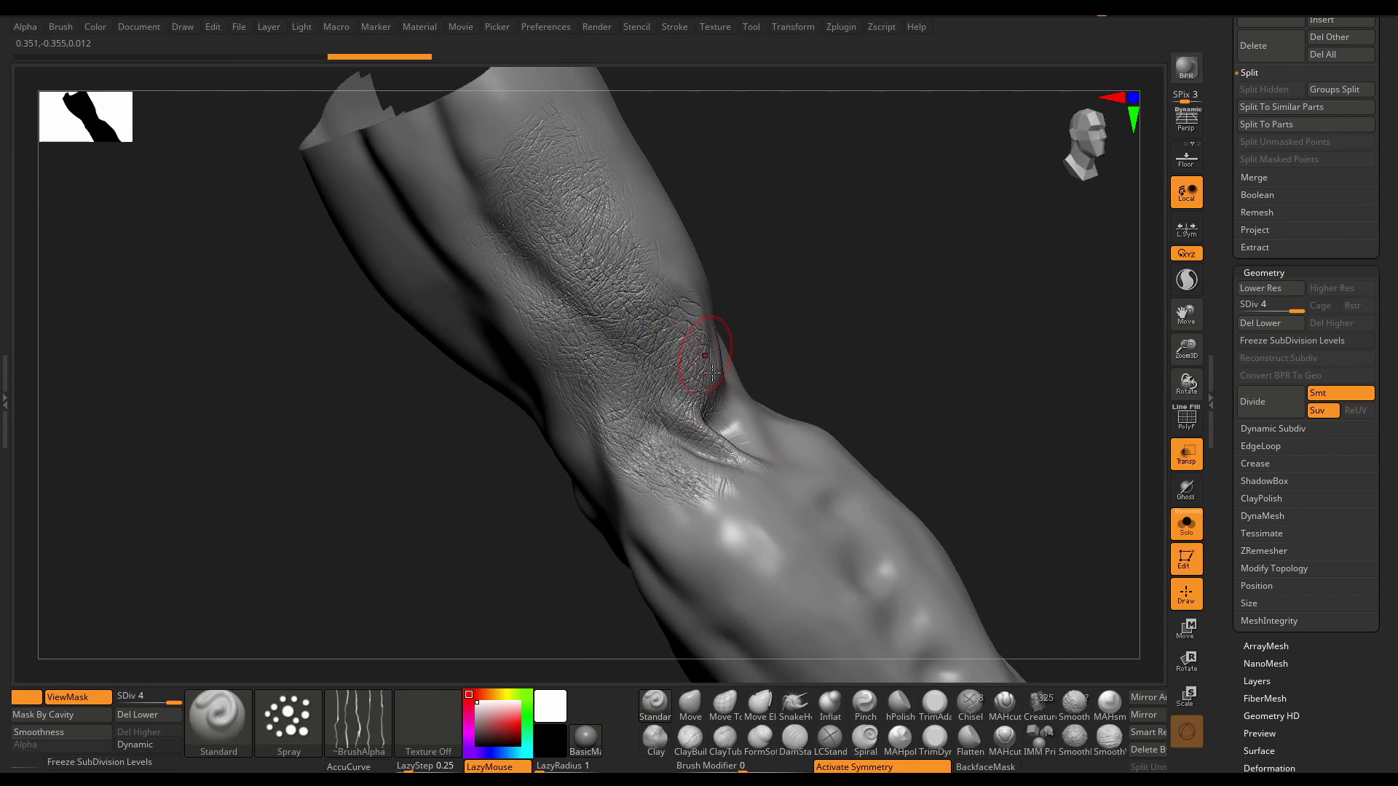
- Spray coarser wrinkles on the forearm below the elbow with a larger brush, and finer ones around the crease with a smaller brush
key(space)
drag(751, 429, 760, 429)
drag(689, 492, 768, 555)
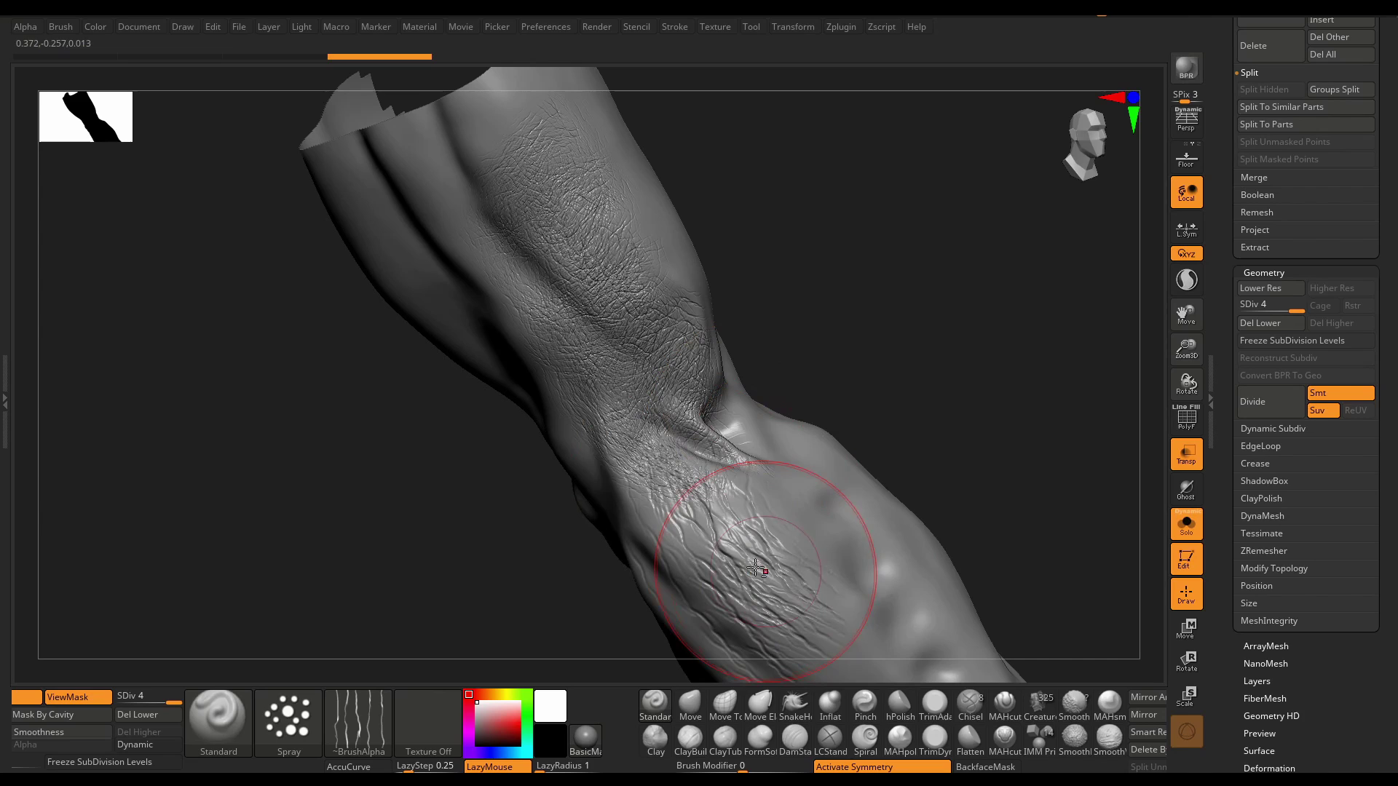
key(space)
drag(809, 505, 796, 505)
right_drag(796, 502, 721, 331)
mouse_move(735, 342)
mouse_down()
mouse_move(783, 473)
mouse_move(827, 516)
mouse_move(733, 337)
mouse_move(711, 193)
mouse_move(735, 308)
mouse_up()
right_drag(672, 213, 749, 328)
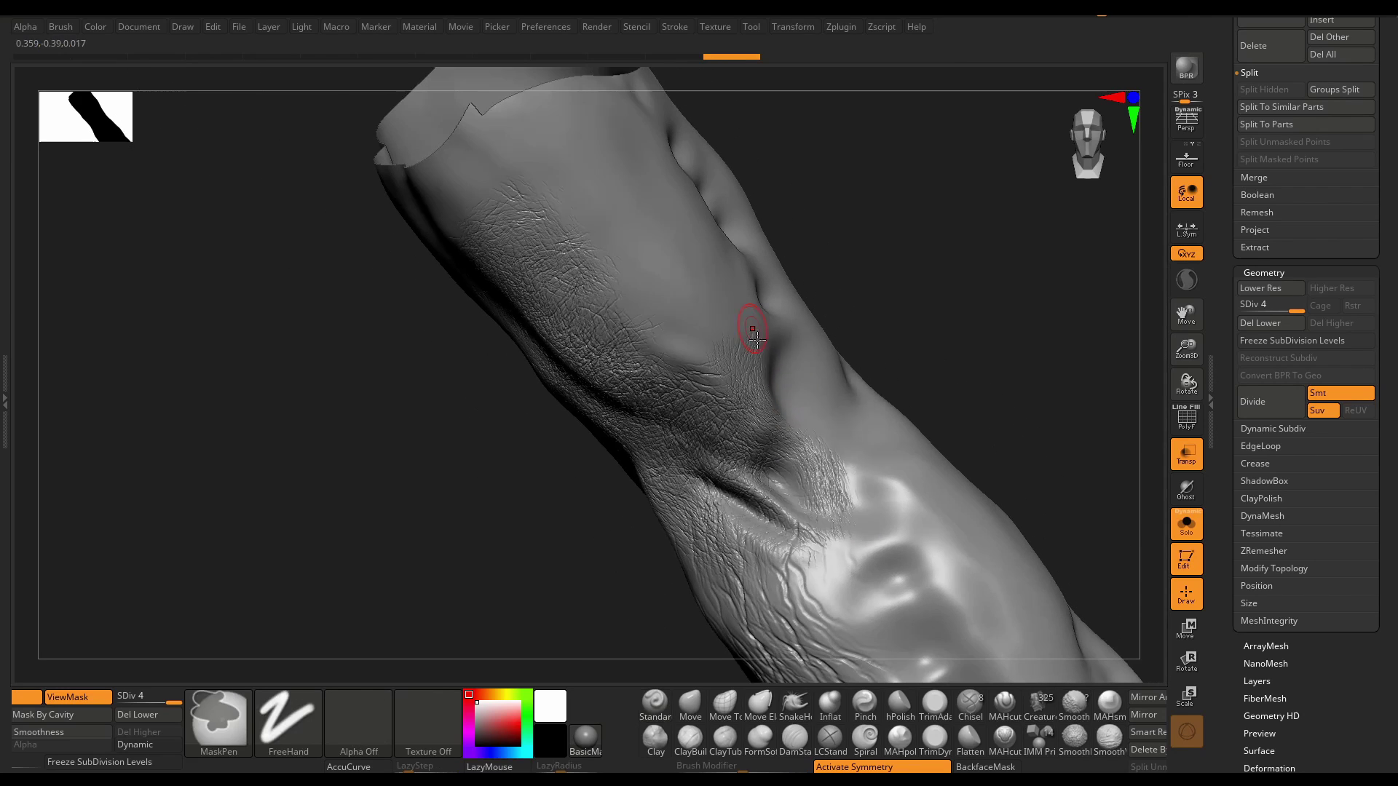
- Adjust the draw size and spray more skin wrinkles across the bare front of the upper arm and along the forearm
key(space)
drag(768, 350, 764, 349)
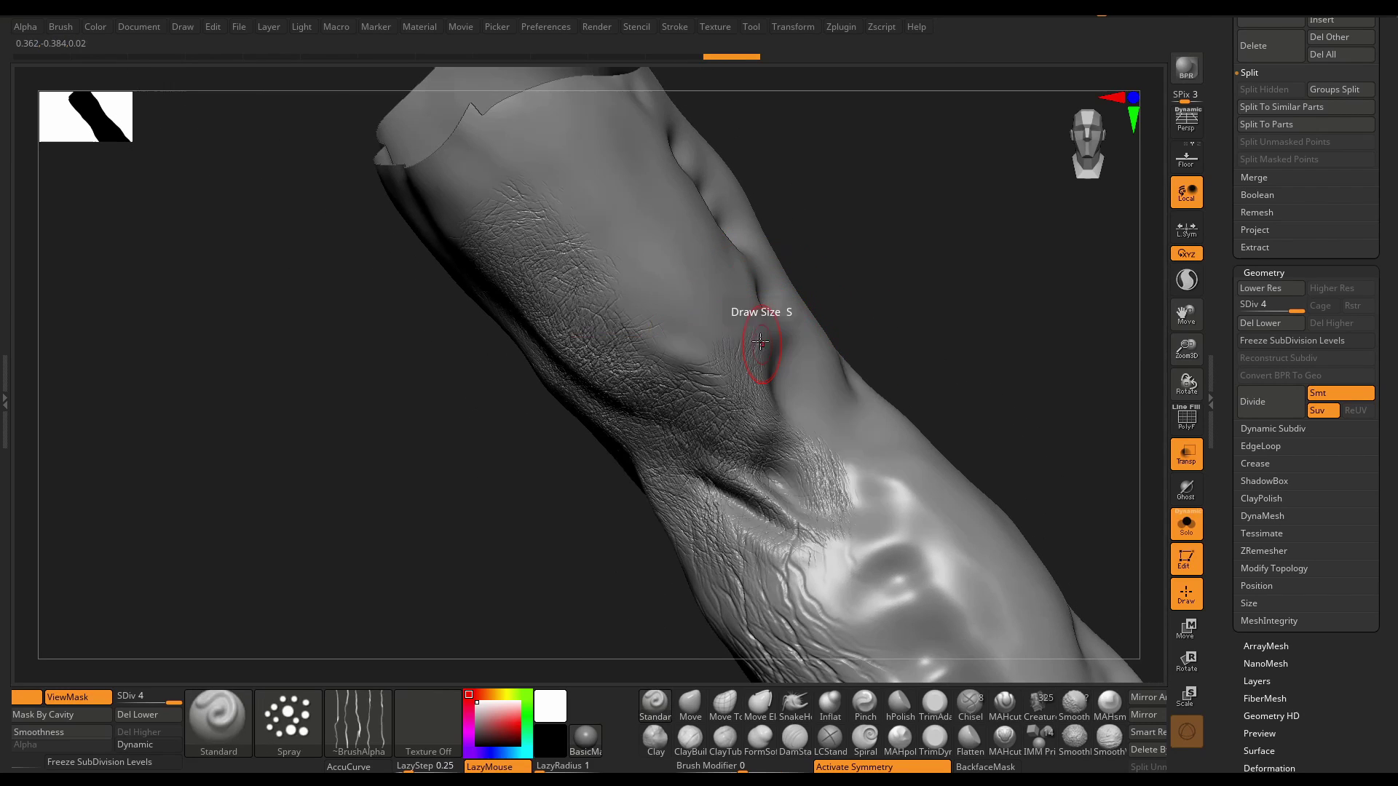
mouse_move(750, 268)
mouse_down()
mouse_move(692, 374)
mouse_move(683, 356)
mouse_up()
drag(707, 274, 683, 321)
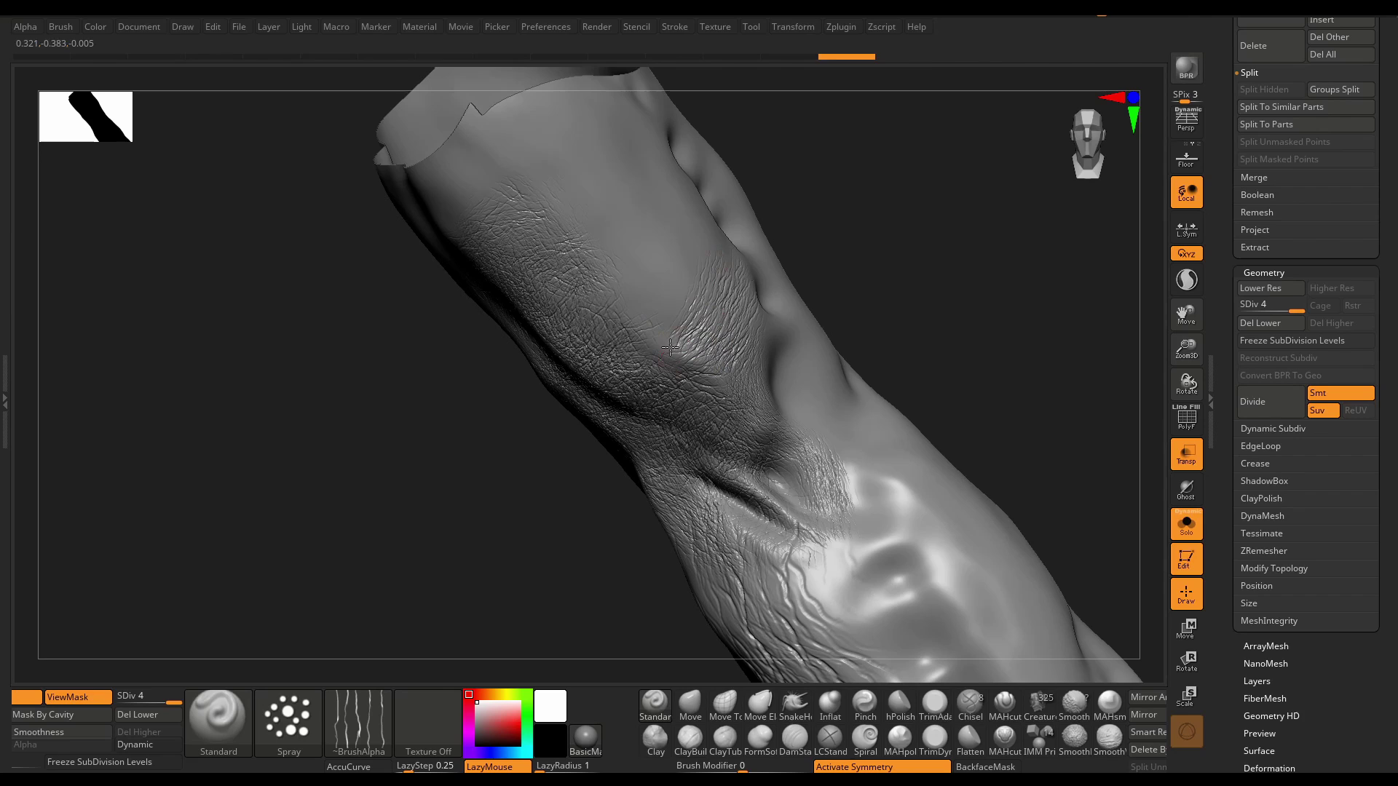
mouse_move(695, 233)
mouse_down()
mouse_move(652, 330)
mouse_move(642, 298)
mouse_up()
mouse_move(625, 204)
mouse_down()
mouse_move(648, 284)
mouse_move(624, 265)
mouse_move(630, 285)
mouse_up()
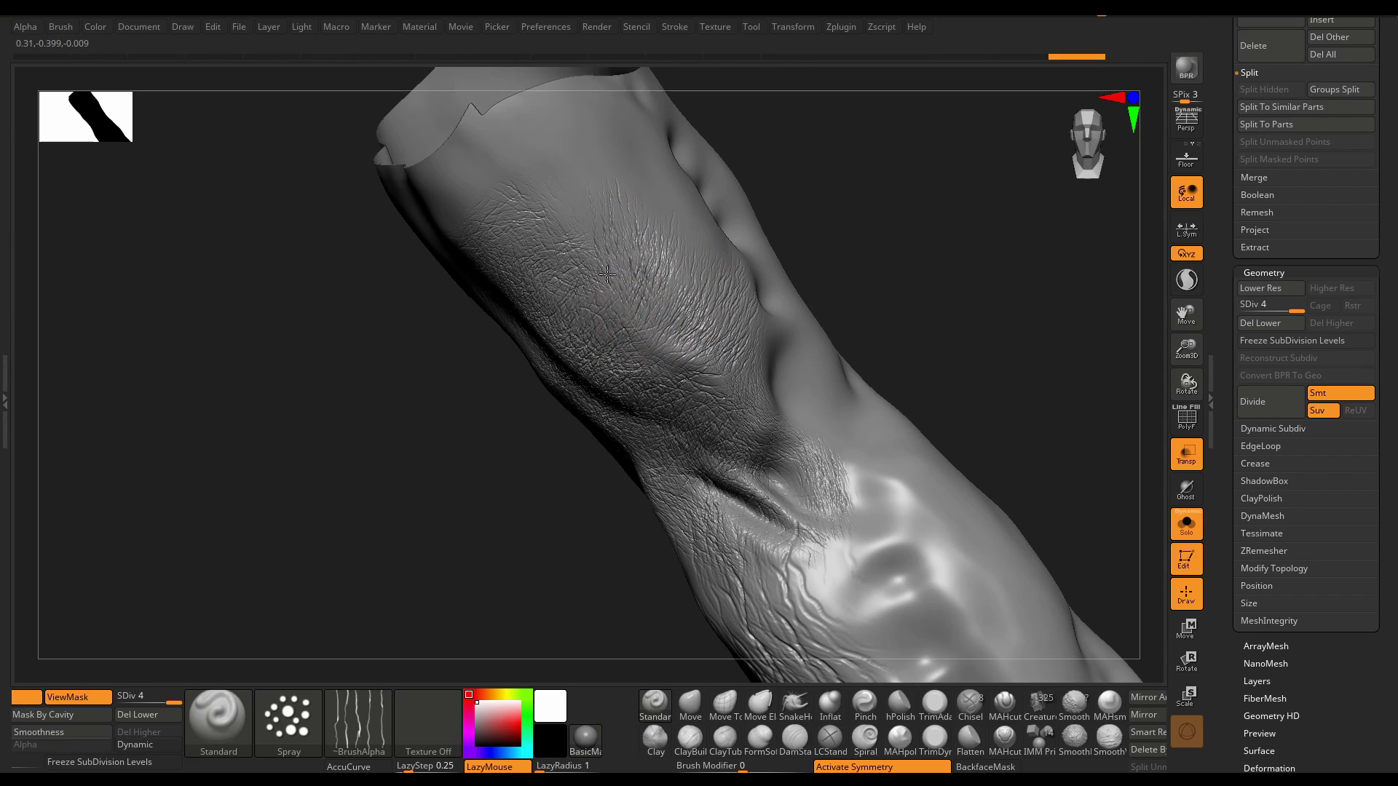
drag(568, 150, 625, 228)
drag(575, 156, 560, 234)
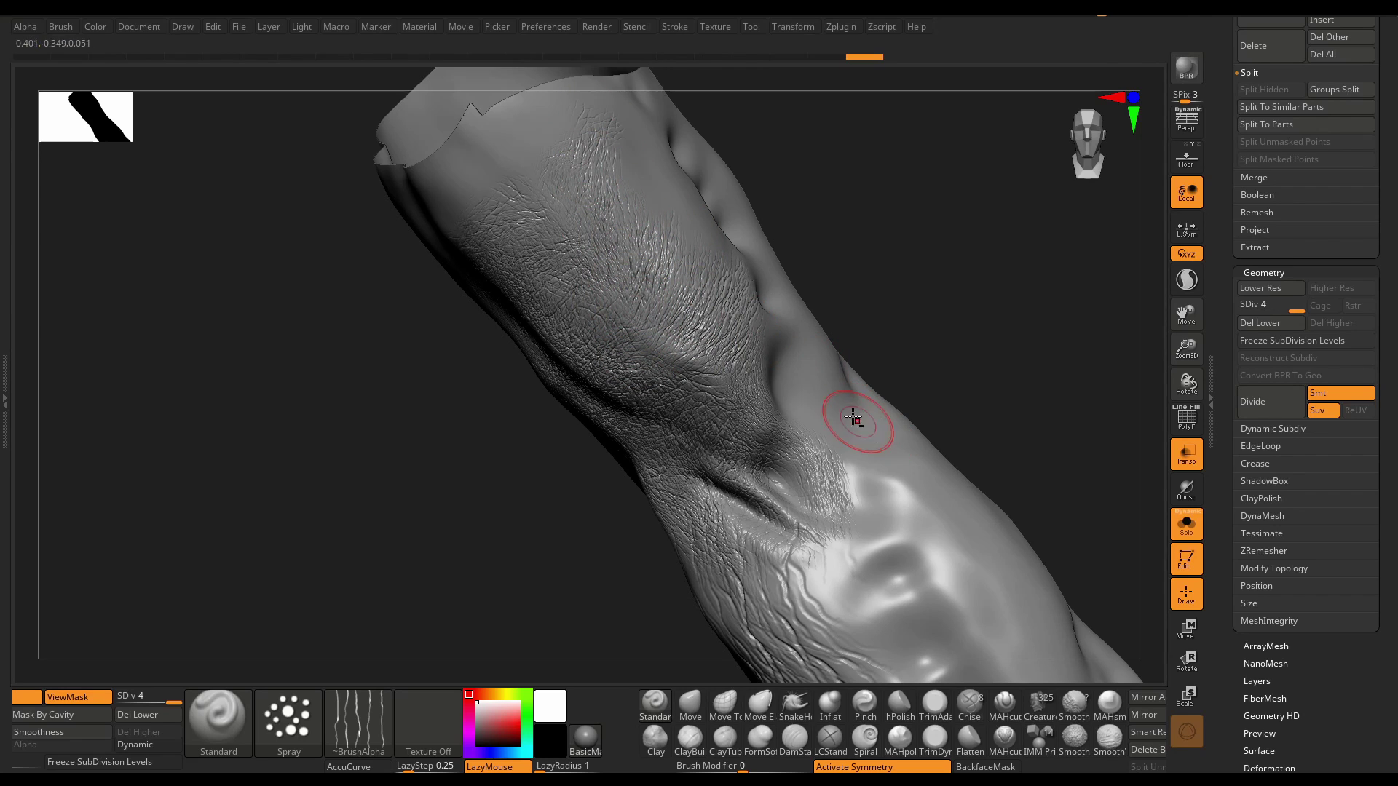
mouse_move(928, 568)
alt+right_down()
mouse_move(842, 504)
mouse_move(799, 527)
mouse_move(806, 440)
alt+right_up()
mouse_move(718, 447)
mouse_down()
mouse_move(773, 434)
mouse_move(859, 568)
mouse_up()
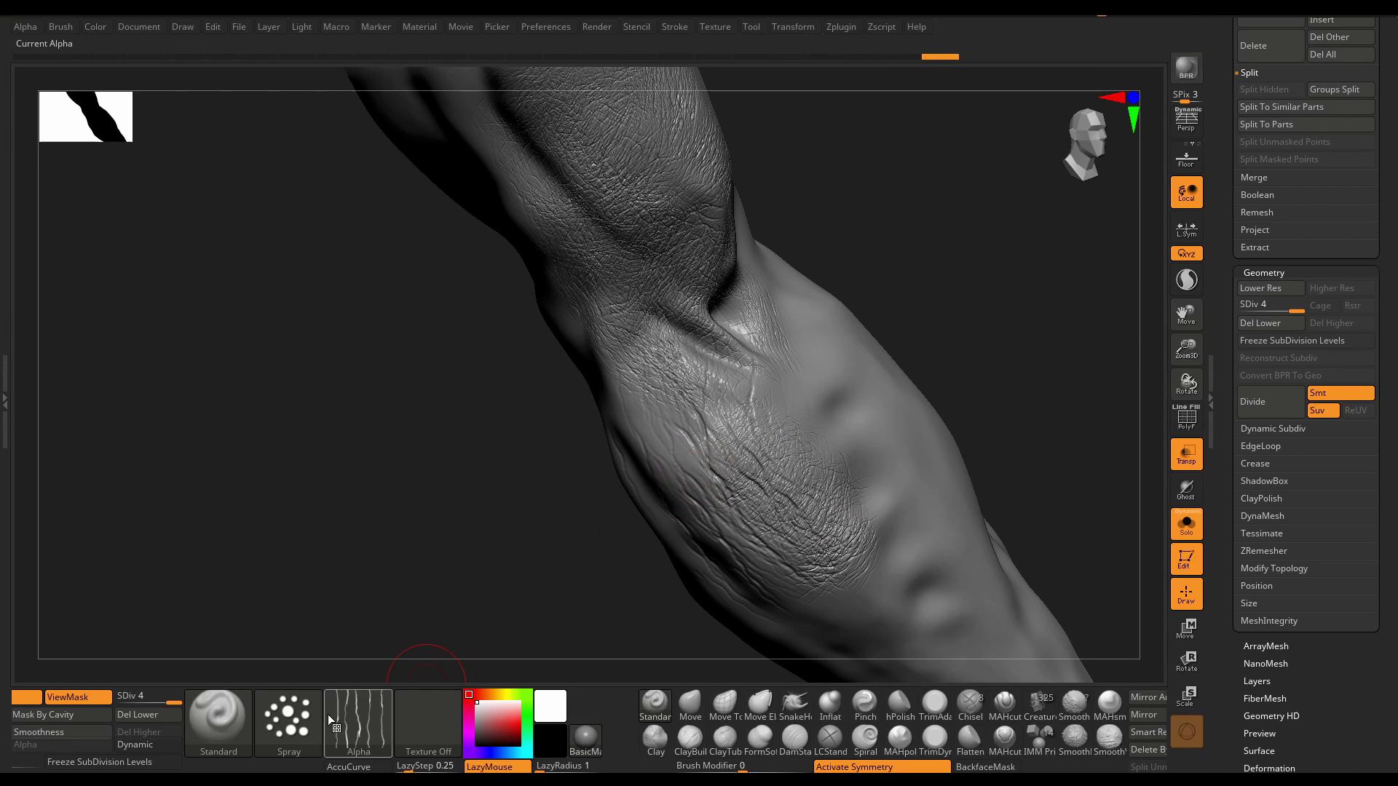
- Change the brush stroke to DragRect, try Alpha 08, and replace it with a dotted pore alpha
click(290, 728)
click(148, 595)
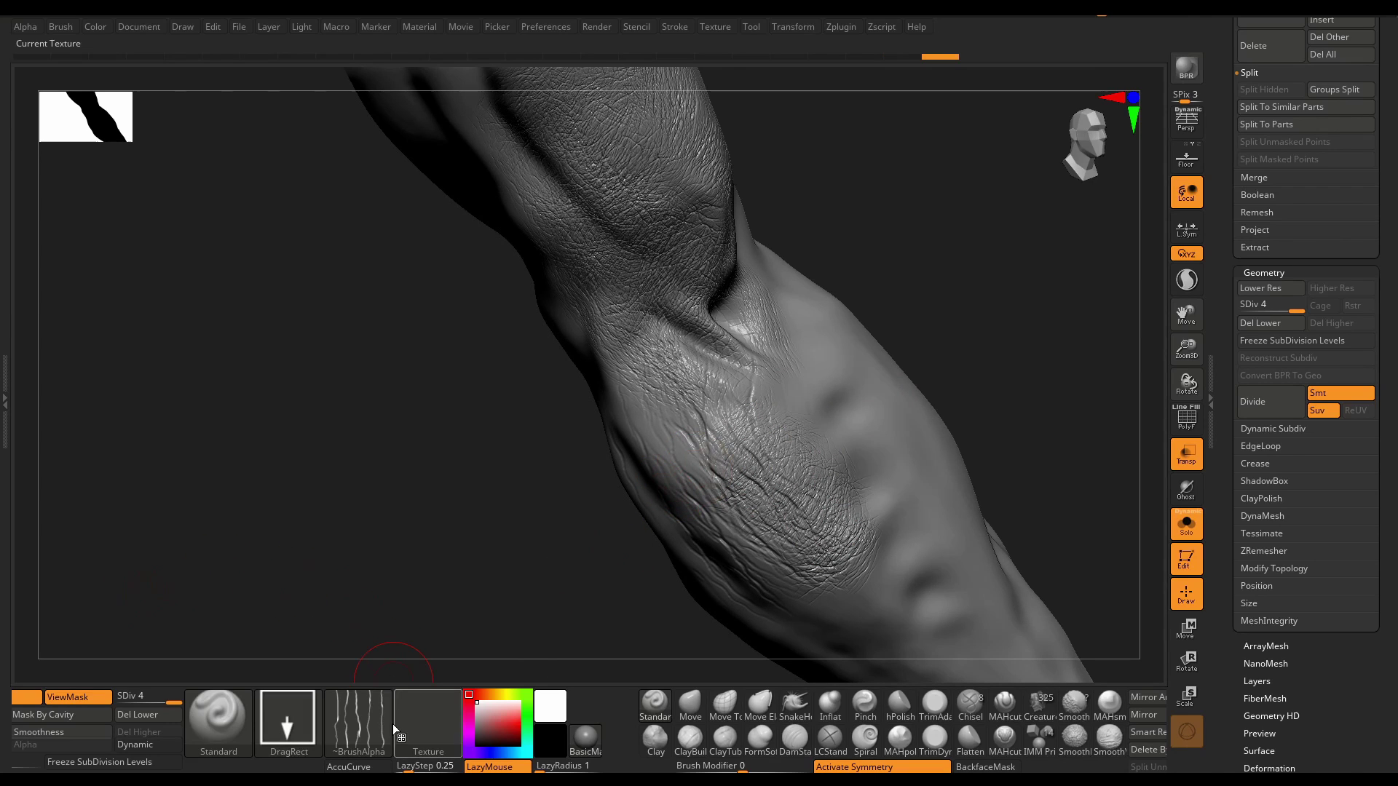
click(373, 728)
click(606, 439)
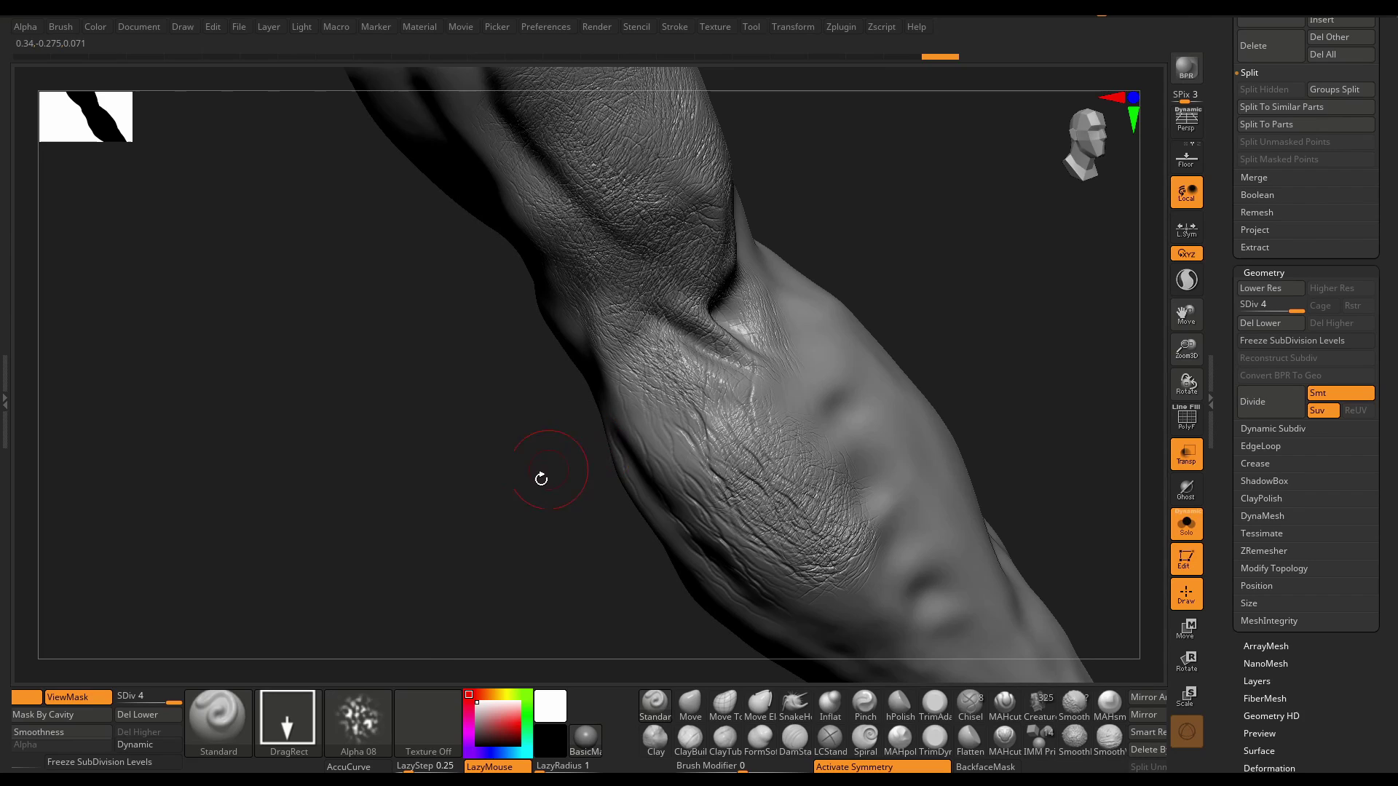
click(357, 724)
click(123, 512)
- Stamp patches of dotted pores over the smooth skin around the elbow and upper forearm
right_drag(808, 370, 880, 475)
mouse_move(806, 386)
mouse_down()
mouse_move(851, 466)
mouse_move(847, 407)
mouse_up()
drag(750, 440, 934, 474)
drag(927, 428, 928, 479)
right_drag(928, 479, 853, 531)
drag(743, 479, 767, 508)
drag(730, 391, 679, 365)
right_drag(590, 324, 618, 363)
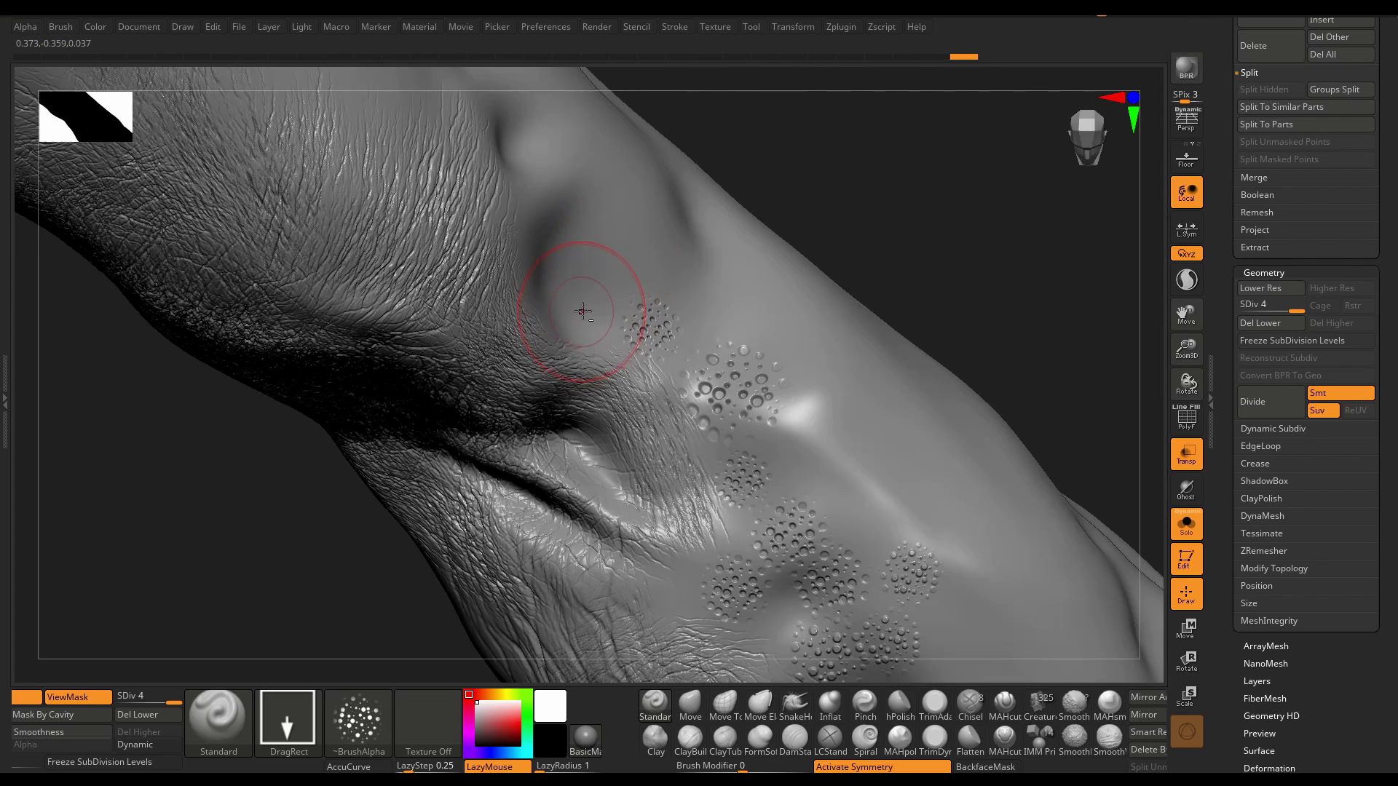
drag(585, 310, 605, 372)
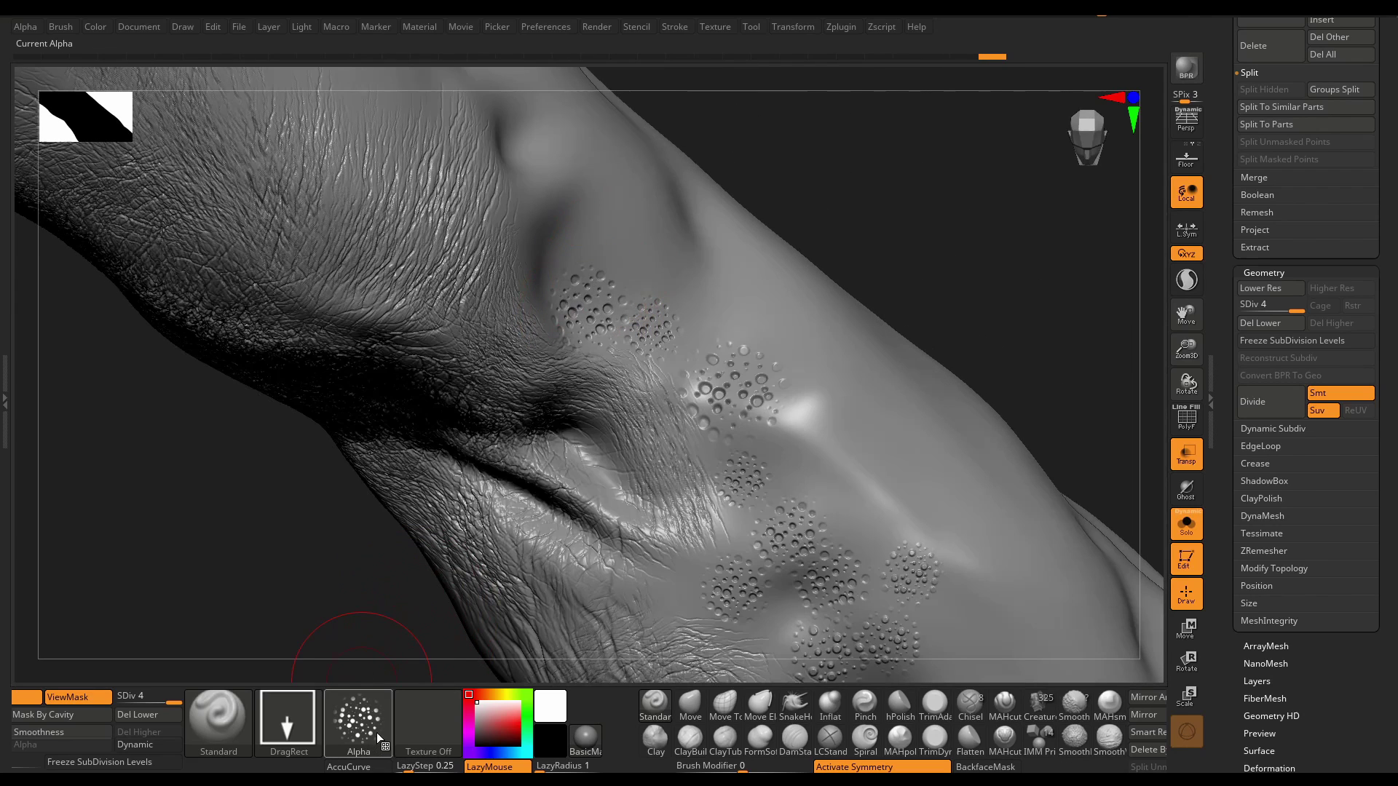
- Switch the brush to Alpha 22 and stamp its branching pattern at several spots on the arm
click(358, 721)
click(54, 507)
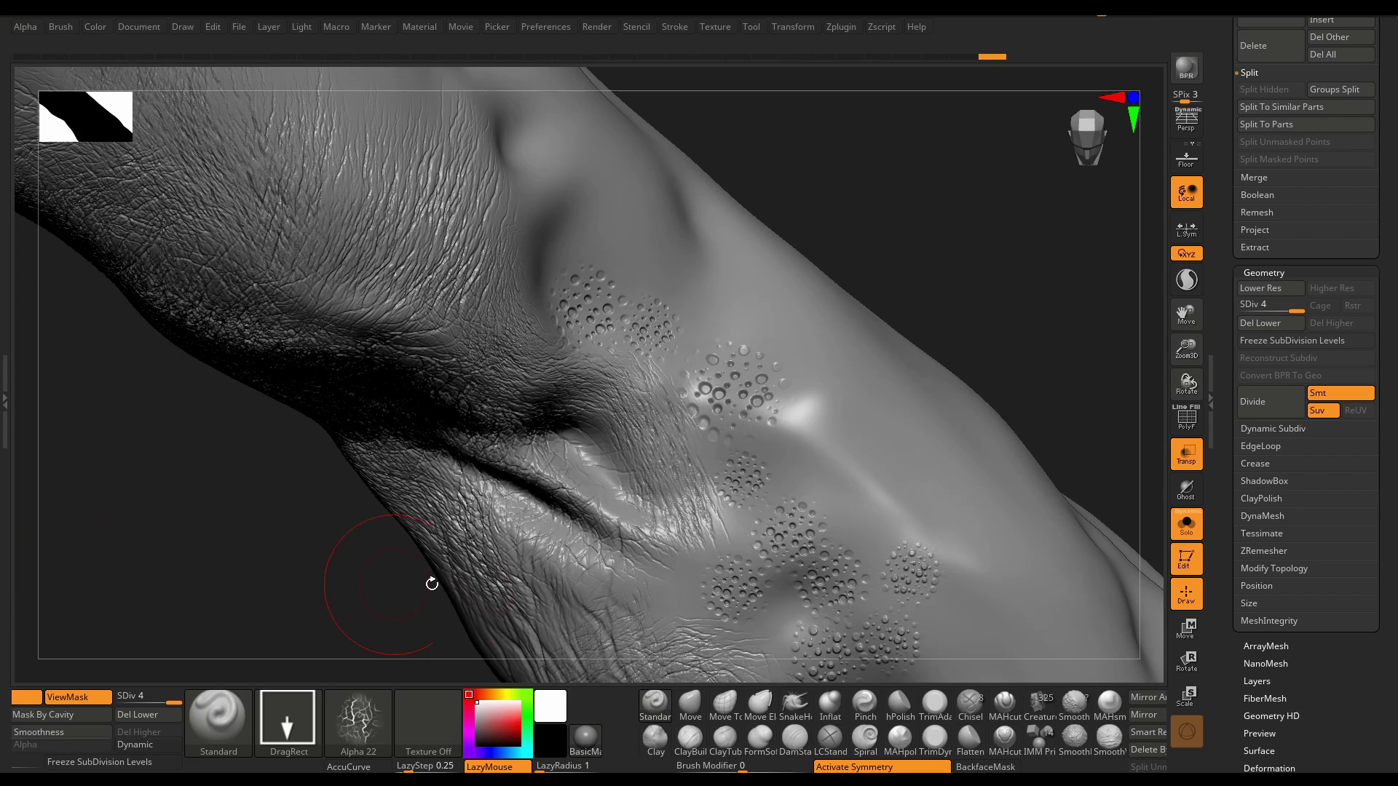
drag(858, 493, 900, 584)
ctrl+right_drag(913, 558, 790, 246)
ctrl+right_drag(790, 246, 814, 349)
drag(815, 370, 811, 410)
ctrl+right_drag(811, 409, 824, 467)
drag(826, 405, 822, 477)
drag(749, 430, 778, 513)
drag(682, 399, 654, 446)
mouse_move(671, 515)
ctrl+right_down()
mouse_move(776, 388)
mouse_move(818, 390)
ctrl+right_up()
mouse_move(745, 443)
ctrl+right_down()
mouse_move(797, 469)
mouse_move(836, 431)
mouse_move(789, 490)
mouse_move(805, 580)
mouse_move(761, 426)
mouse_move(665, 381)
ctrl+right_up()
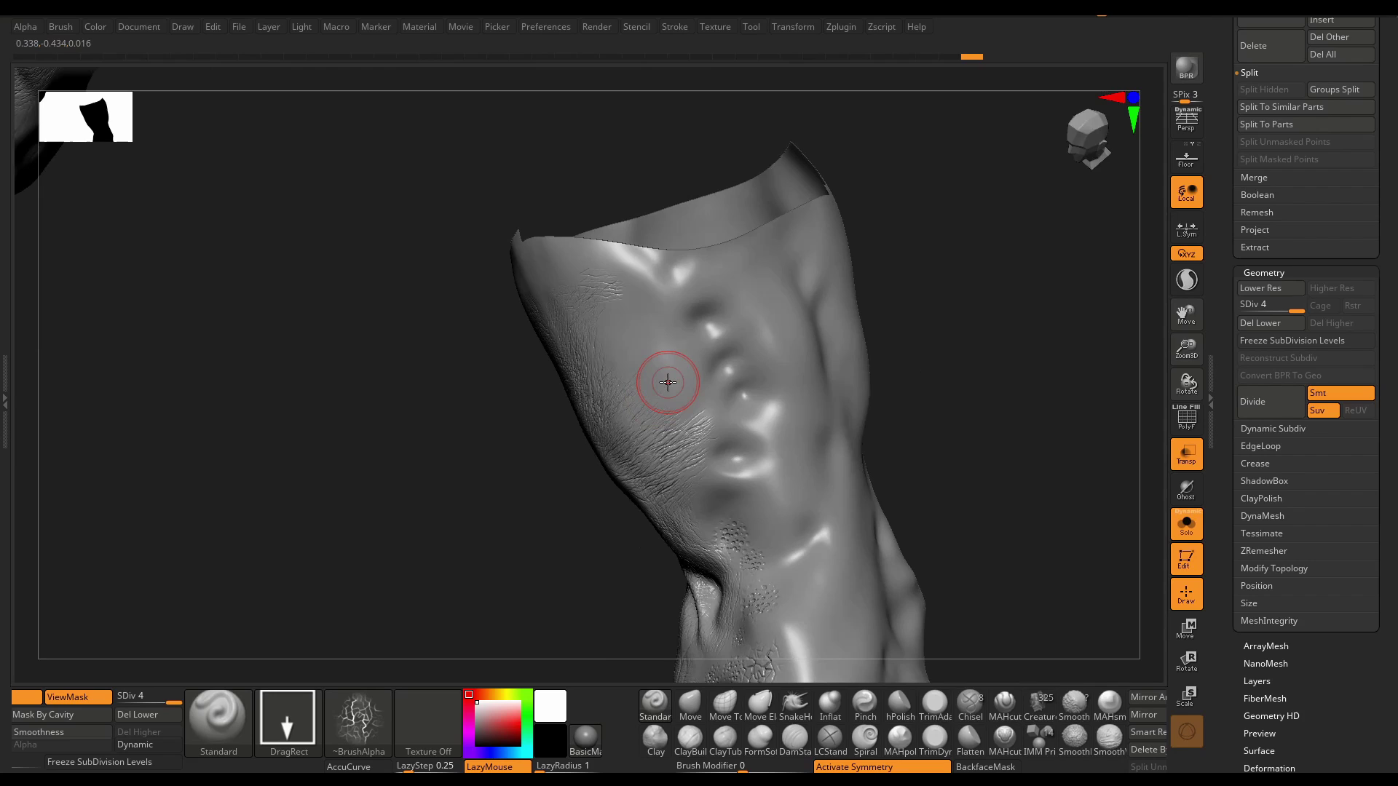
right_drag(665, 378, 811, 499)
drag(833, 493, 825, 546)
ctrl+right_drag(879, 491, 889, 406)
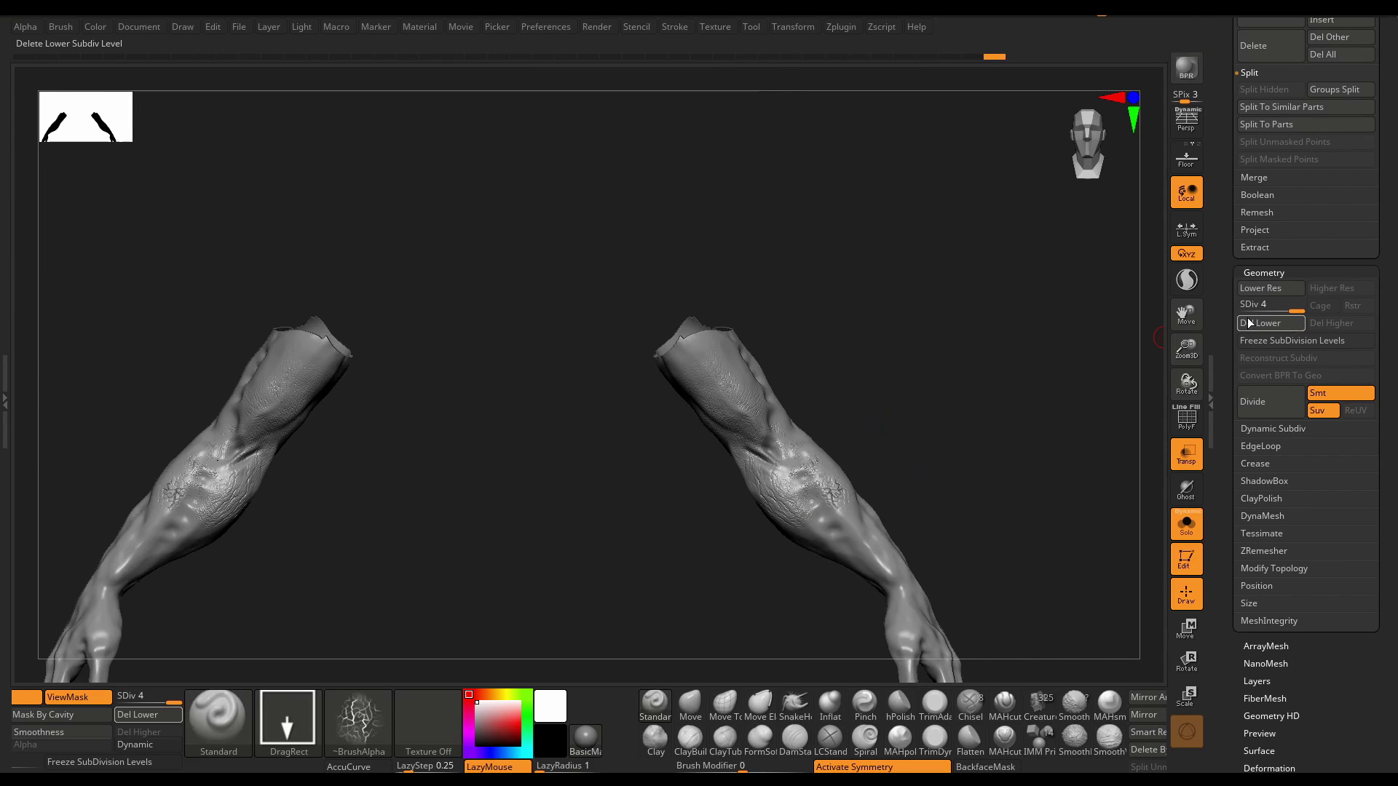
- Open the UV Map settings of the detailed arms subtool
drag(1233, 426, 1233, 37)
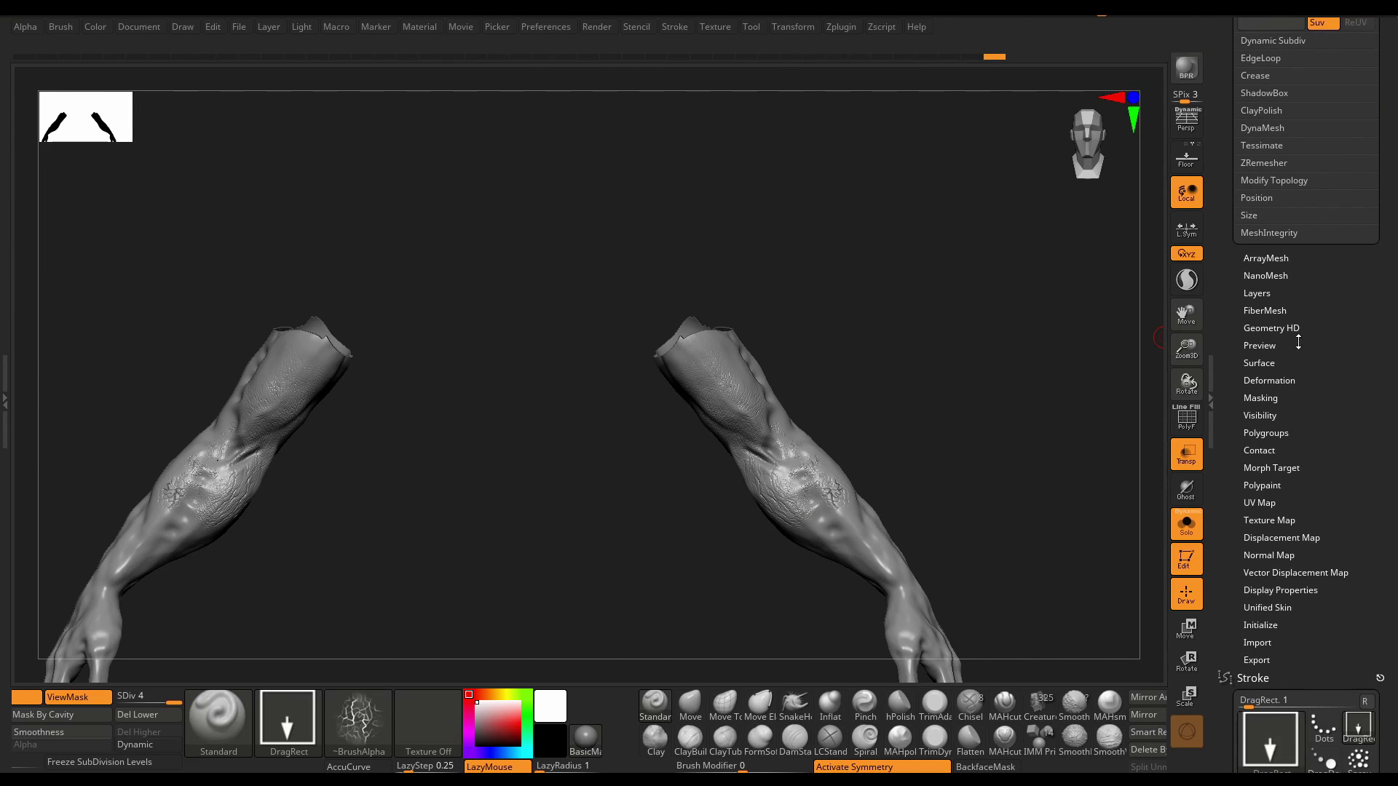
key(shift)
key(shift)
click(1268, 503)
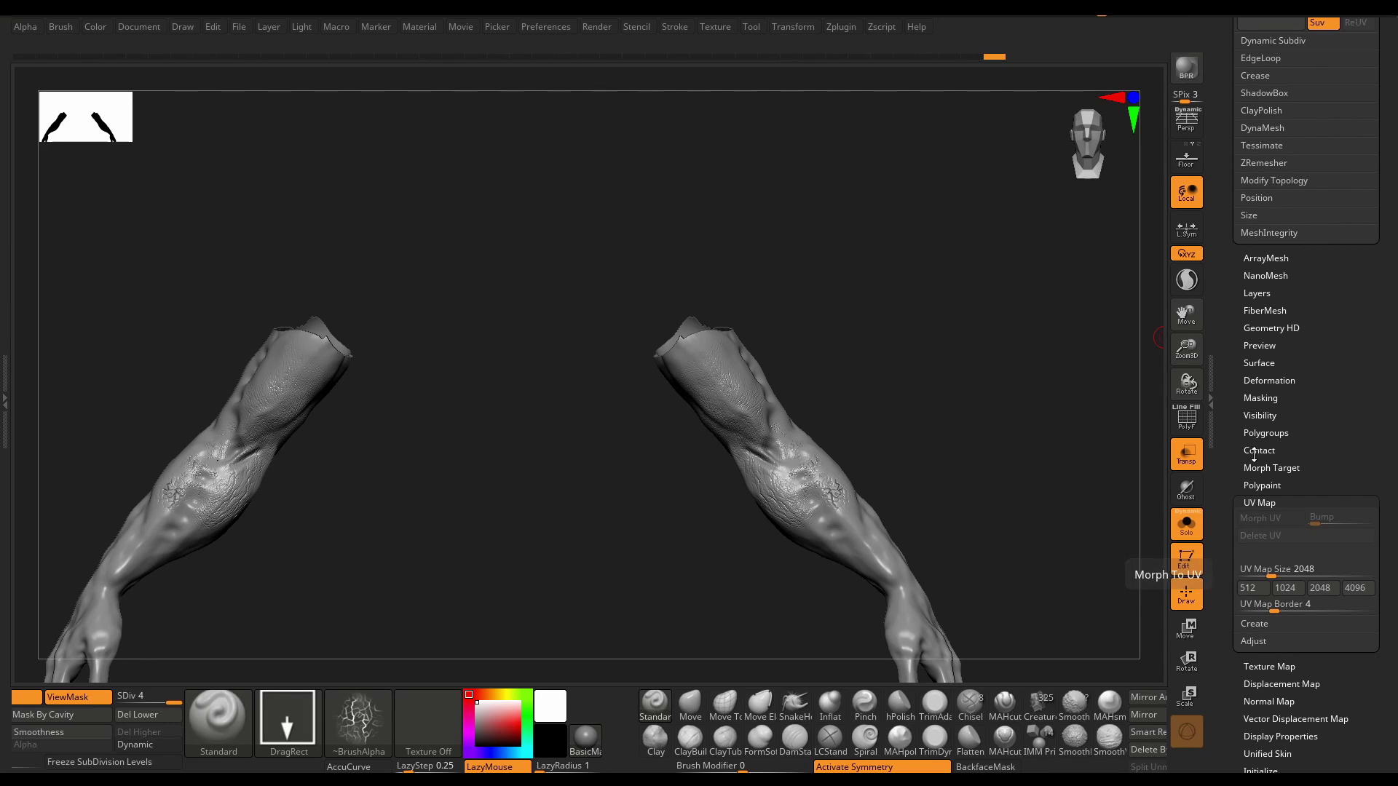
- Export the detailed arms to the Desktop as an OBJ, reusing the HDARMS02 file name with a different number
mouse_move(1233, 422)
mouse_down()
mouse_move(1222, 470)
mouse_move(1236, 673)
mouse_up()
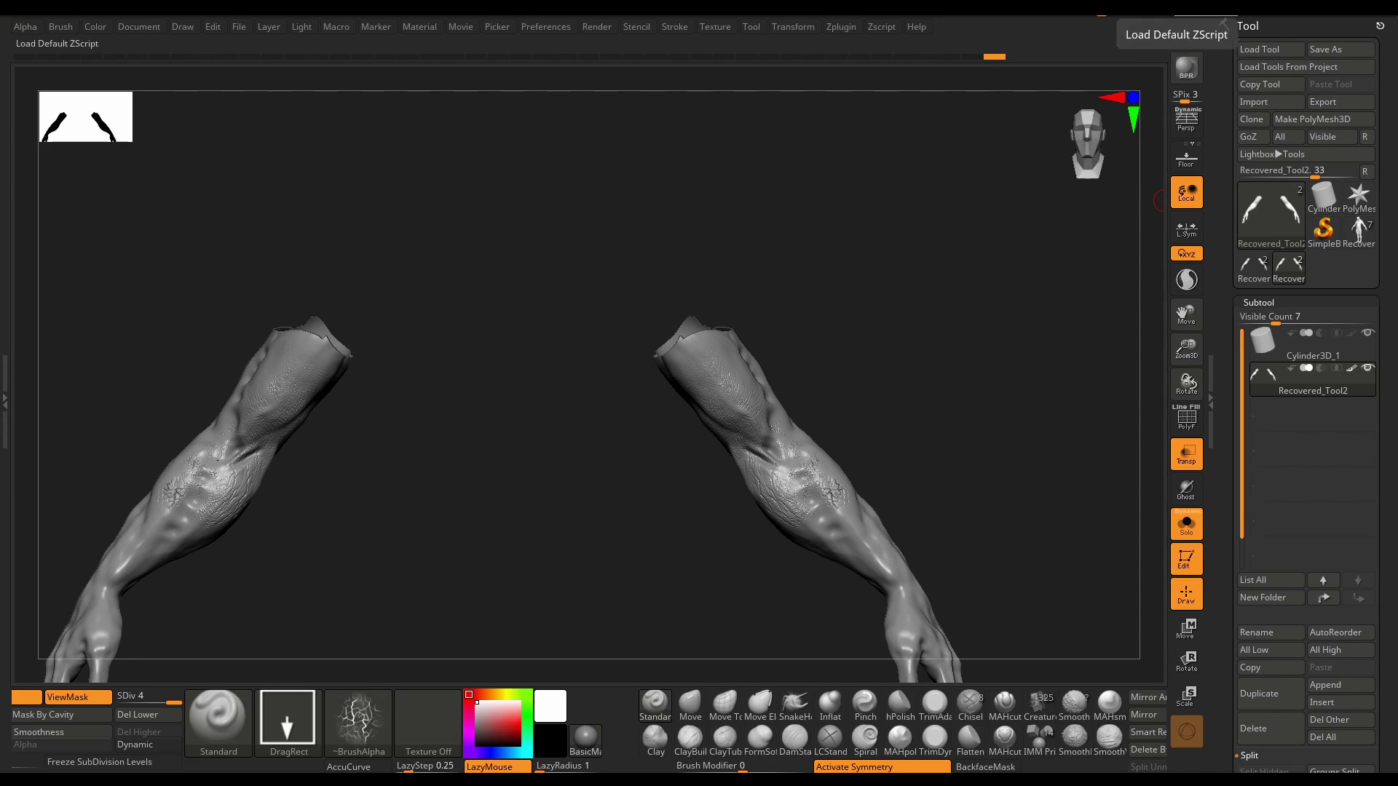
click(1328, 103)
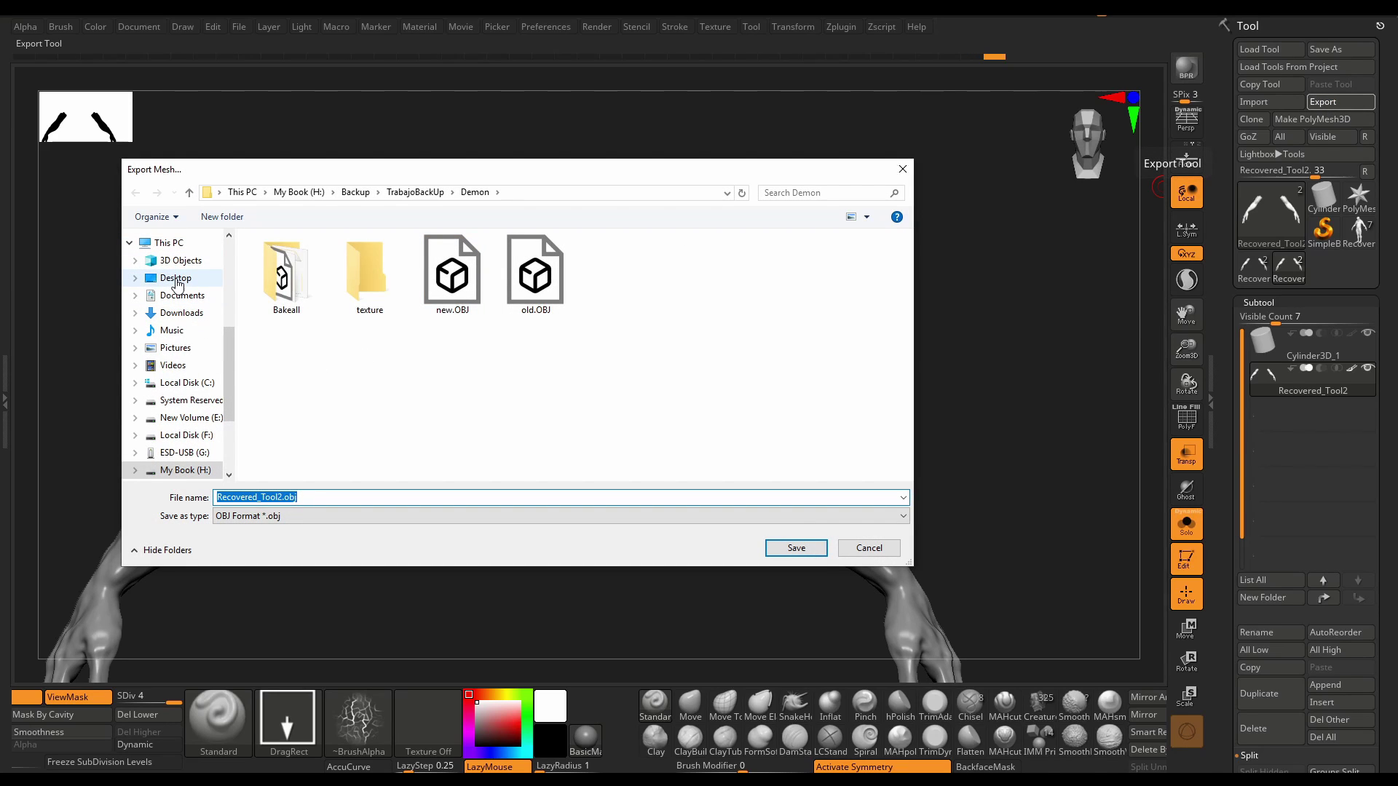
click(176, 278)
click(295, 366)
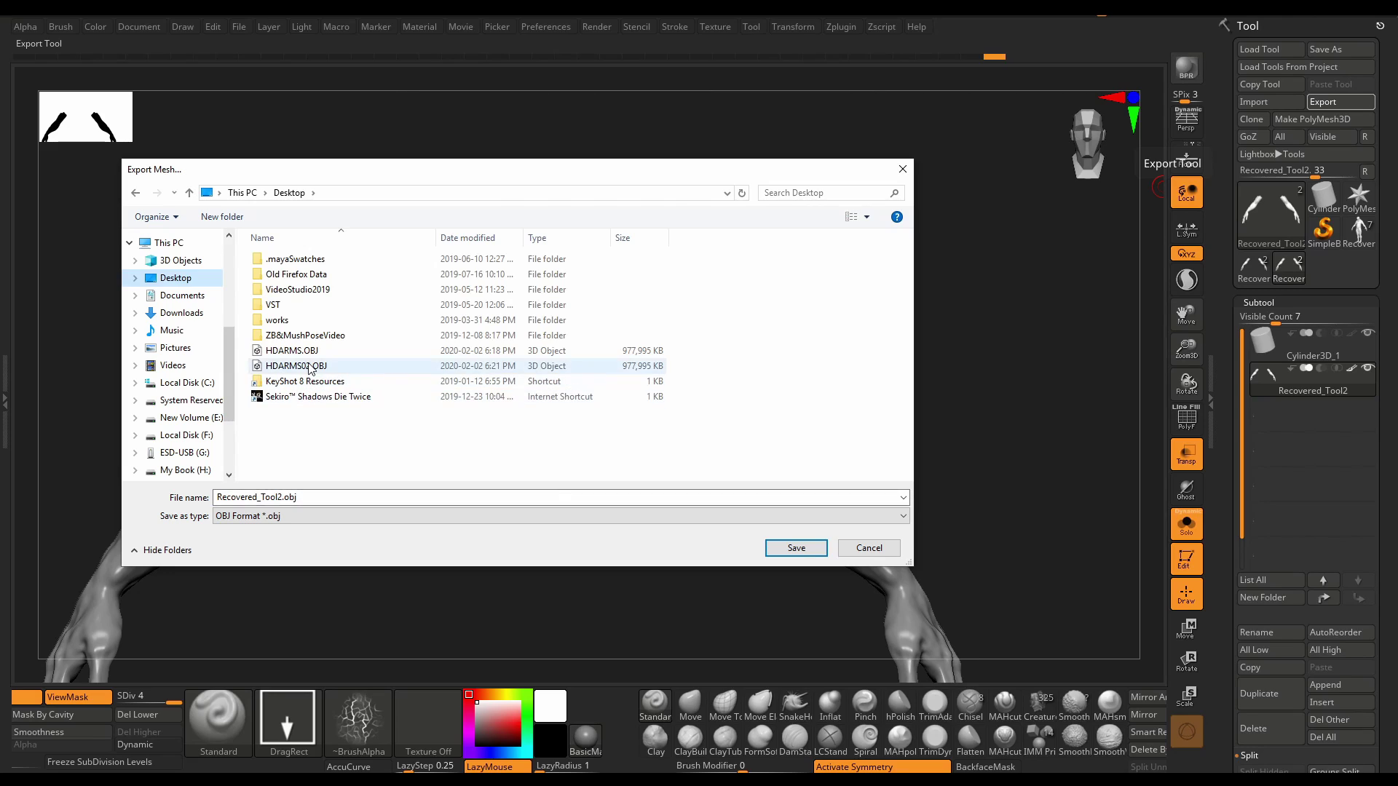
click(250, 497)
key(Home)
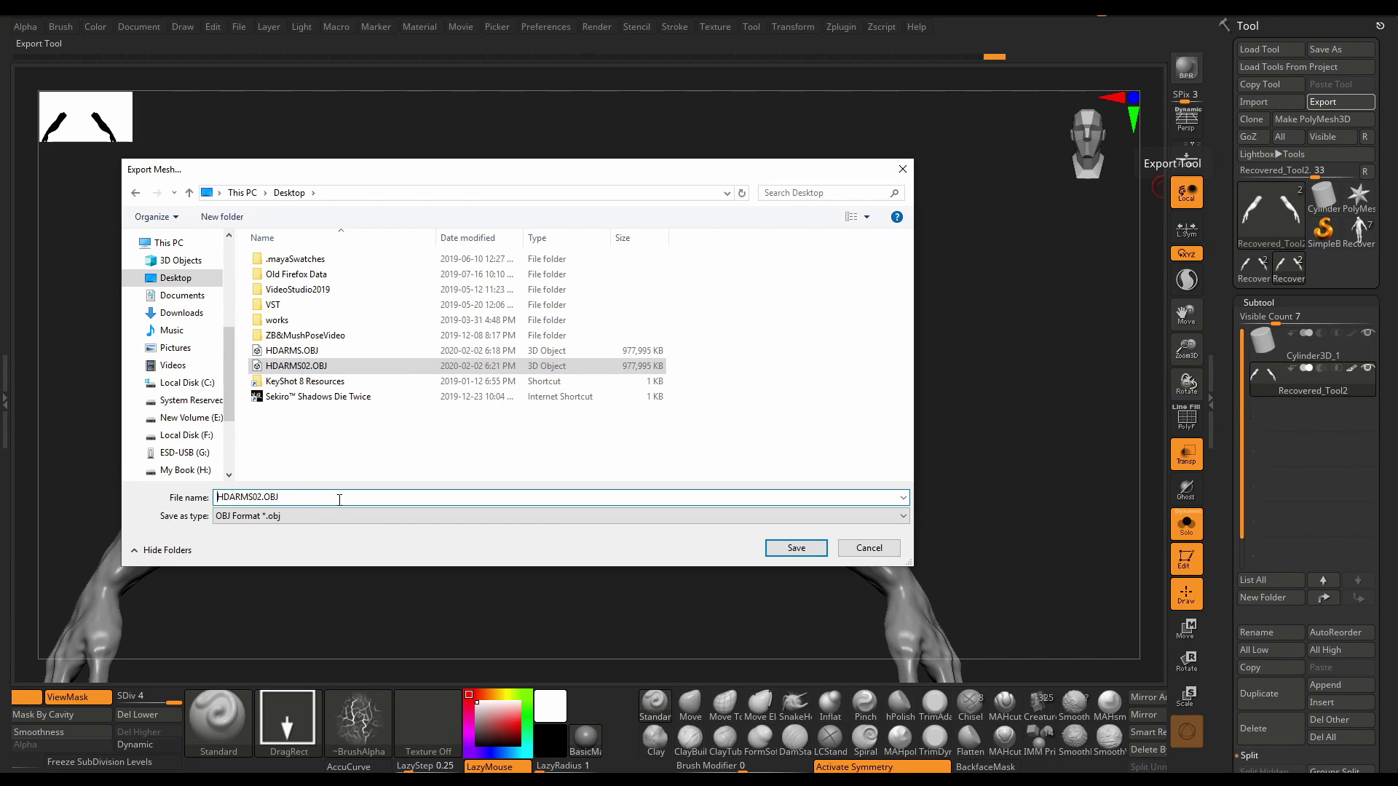
key(BackSpace)
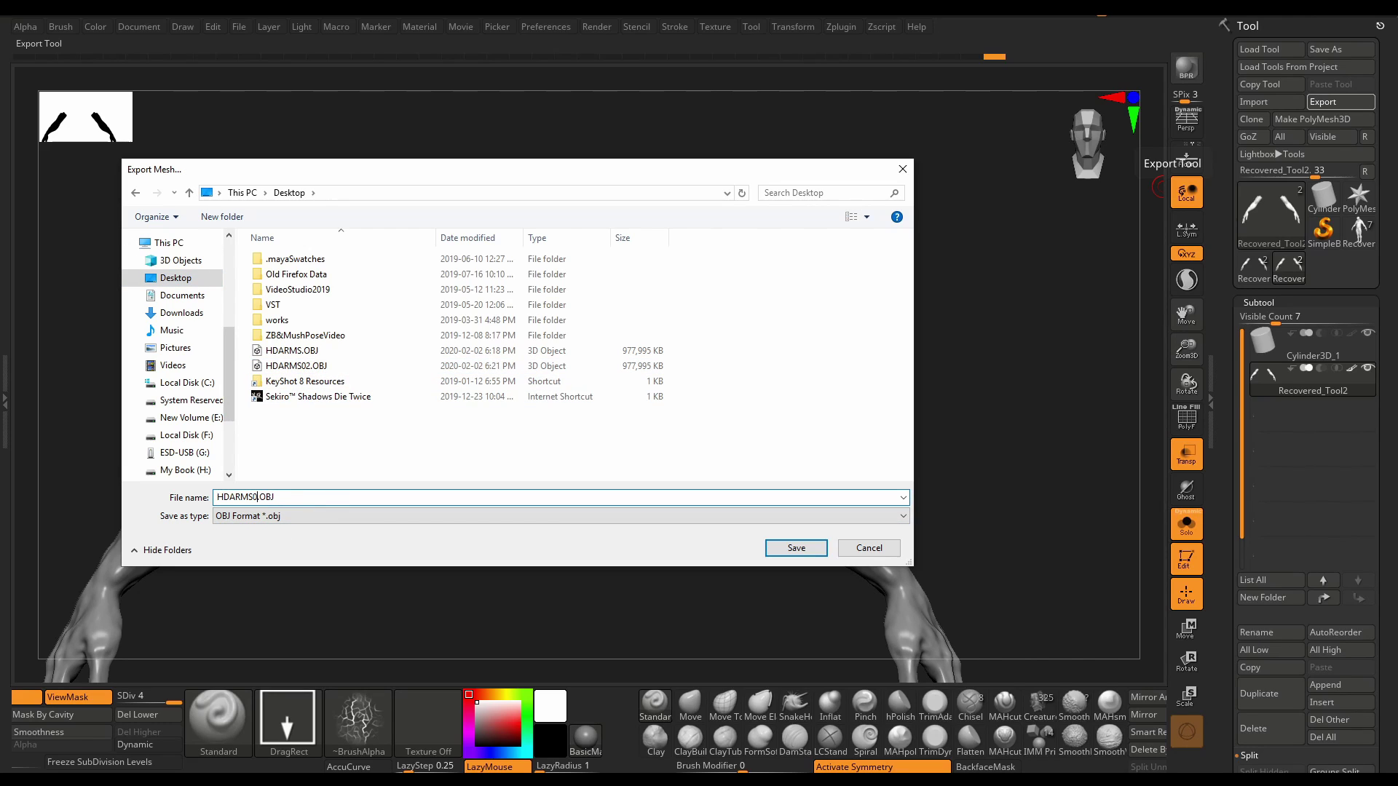
click(788, 548)
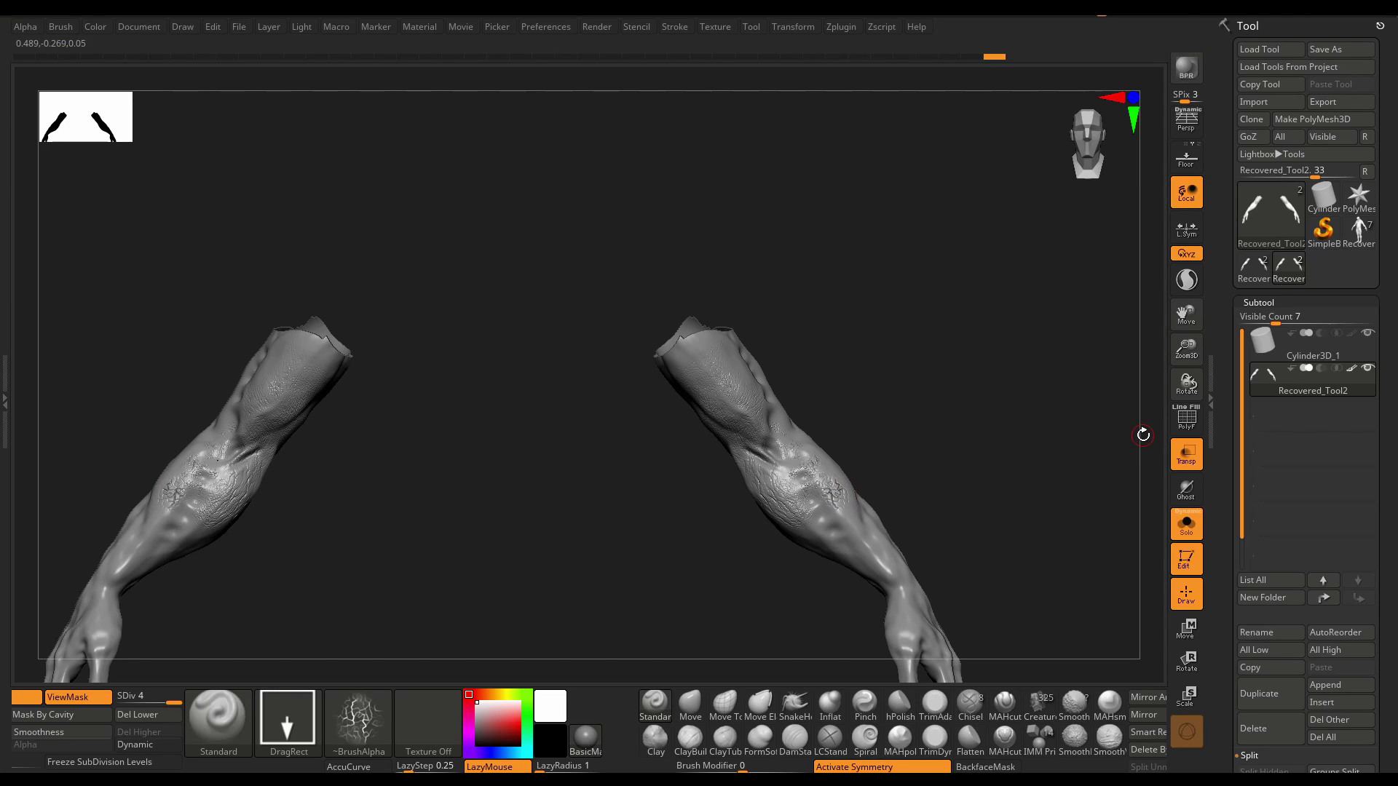
- Switch to the Recovered_Tool1 arms tool and toggle Solo mode to compare the arms with the full body, leaving the arms isolated
mouse_move(1358, 246)
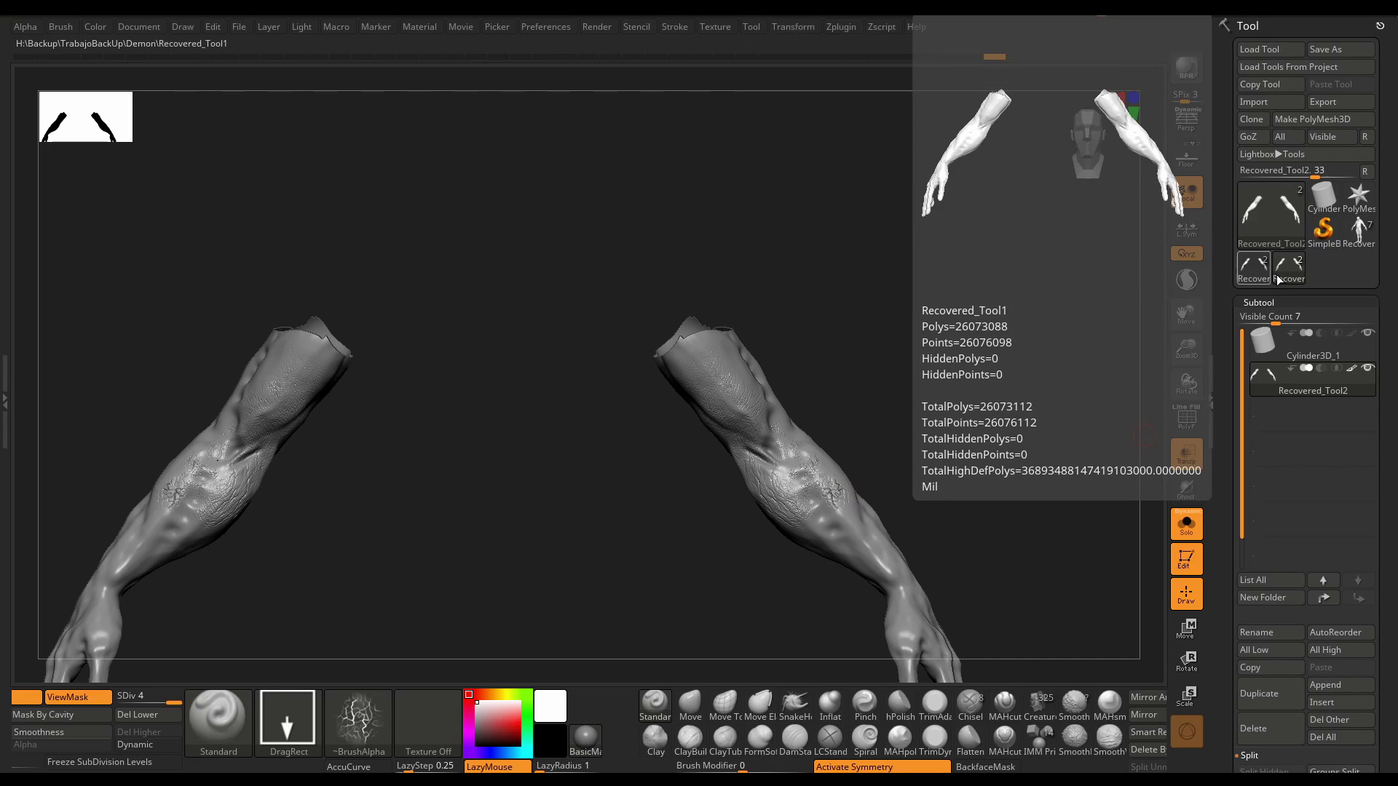
click(1278, 277)
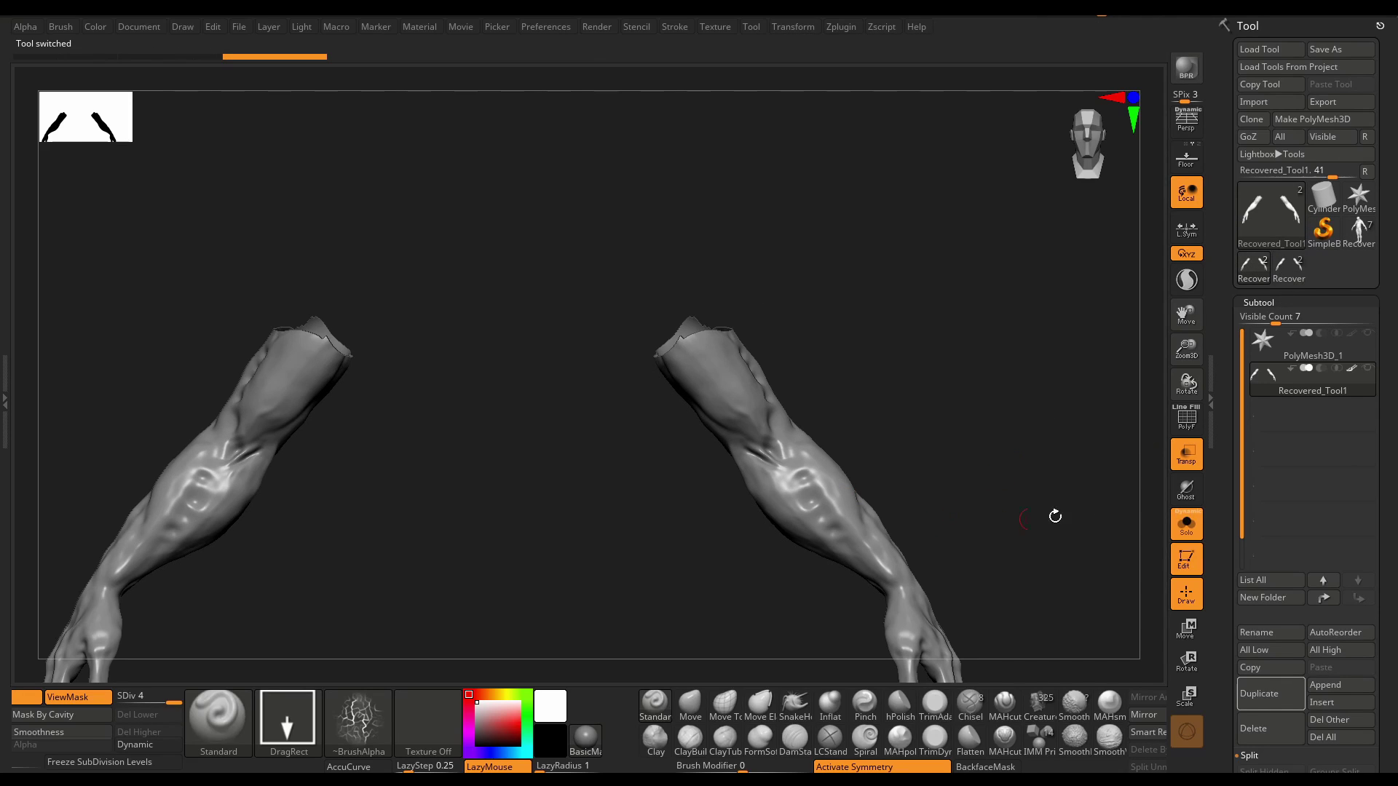
click(1183, 530)
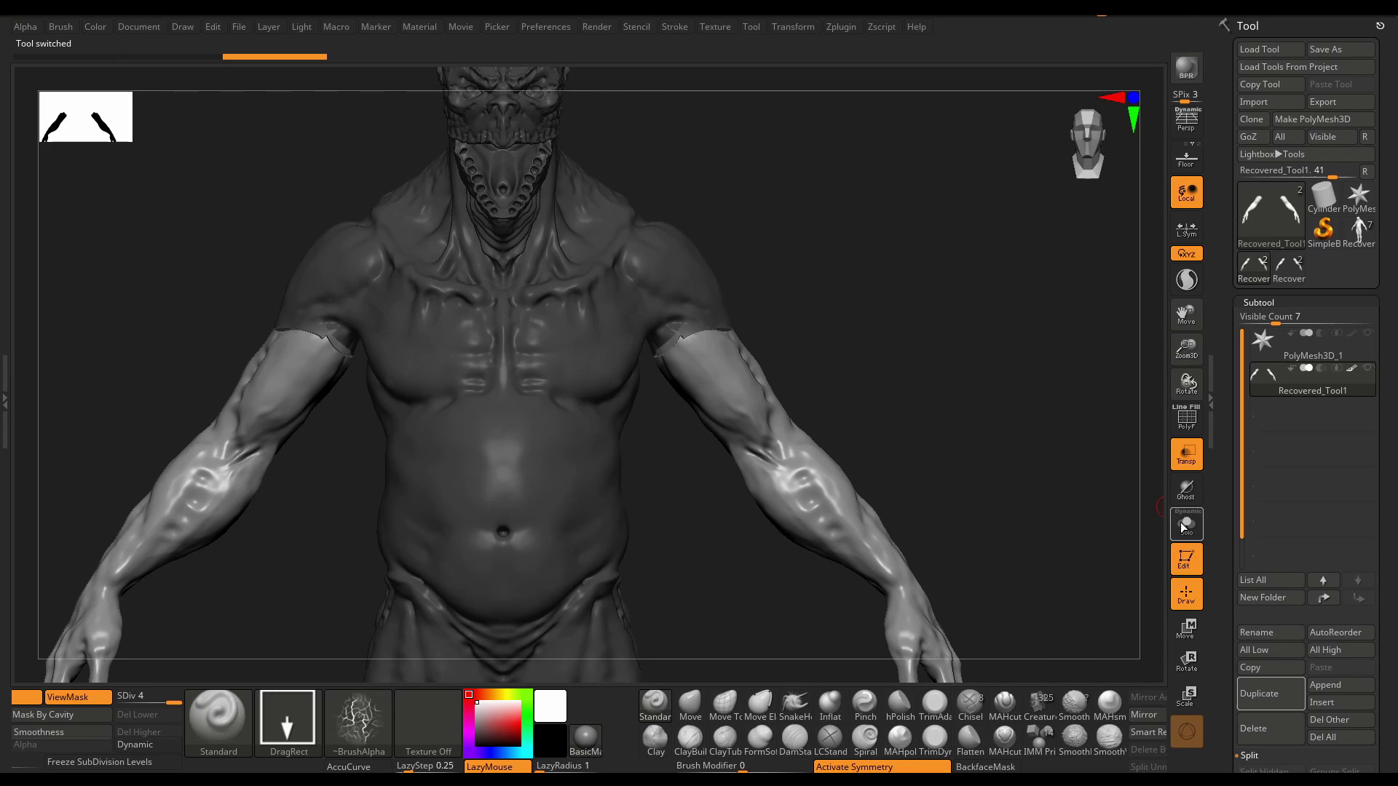
click(1183, 530)
mouse_move(889, 469)
mouse_down()
mouse_move(852, 393)
mouse_move(861, 493)
mouse_move(908, 474)
mouse_up()
click(1186, 531)
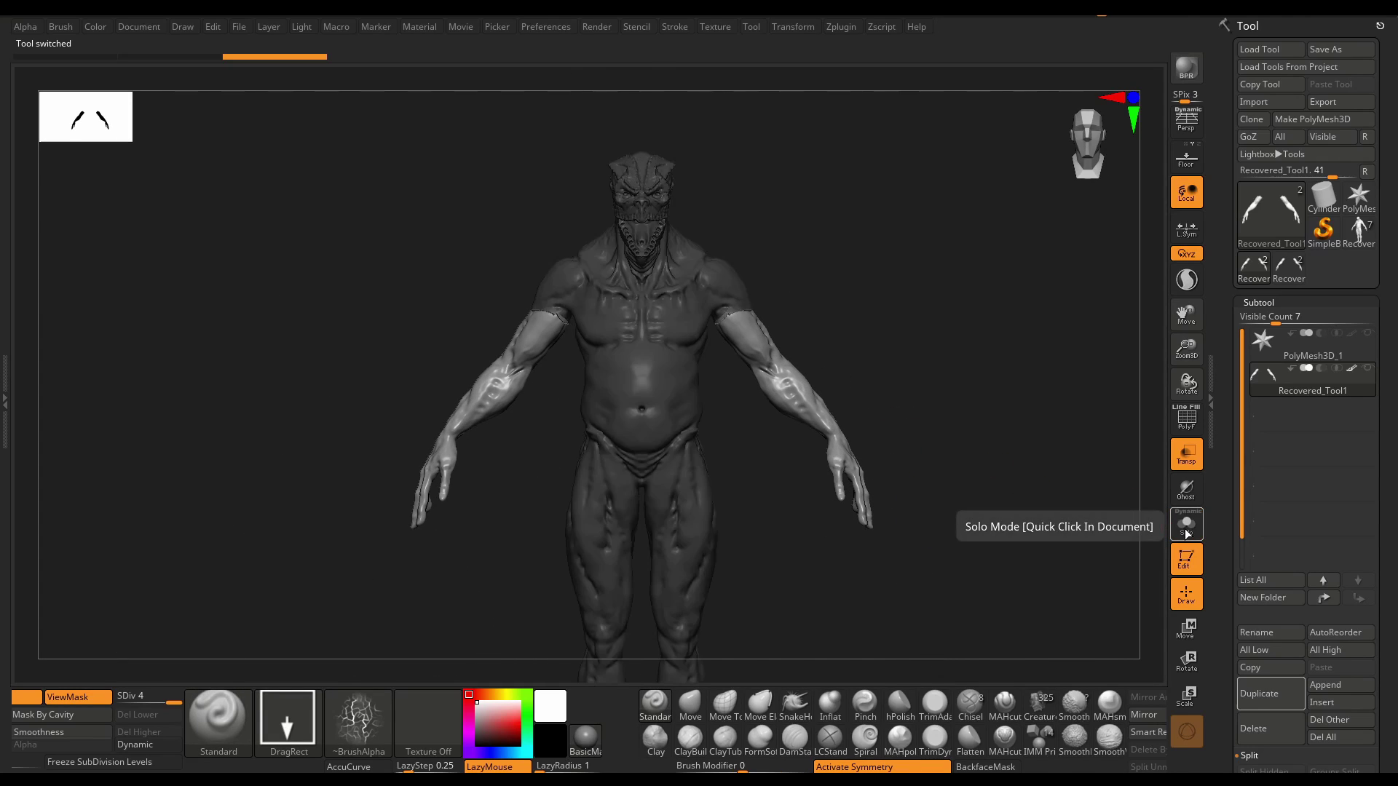
click(1186, 532)
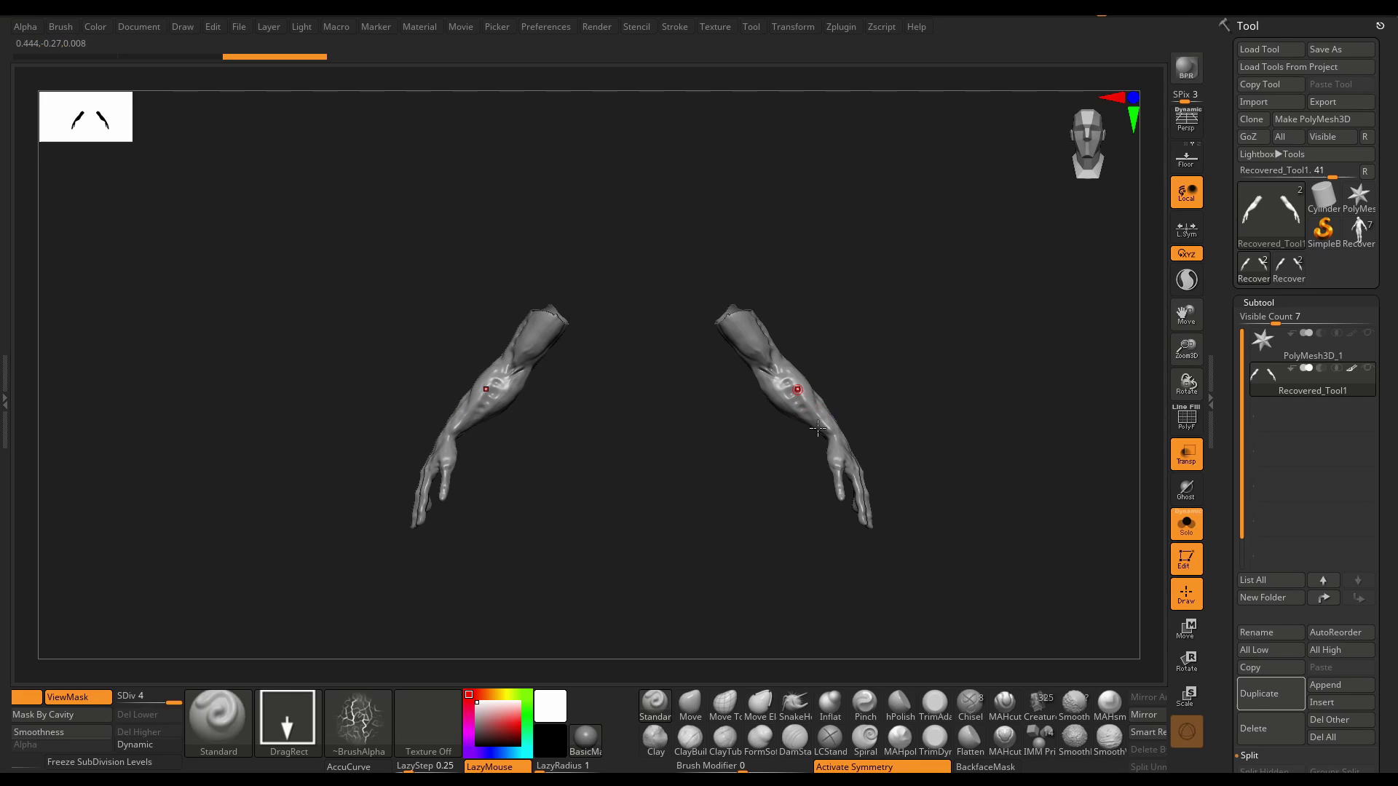
- Return to the full body at subdivision level 3 and isolate its arms polygroup with PolyFrame turned on
key(ctrl+d)
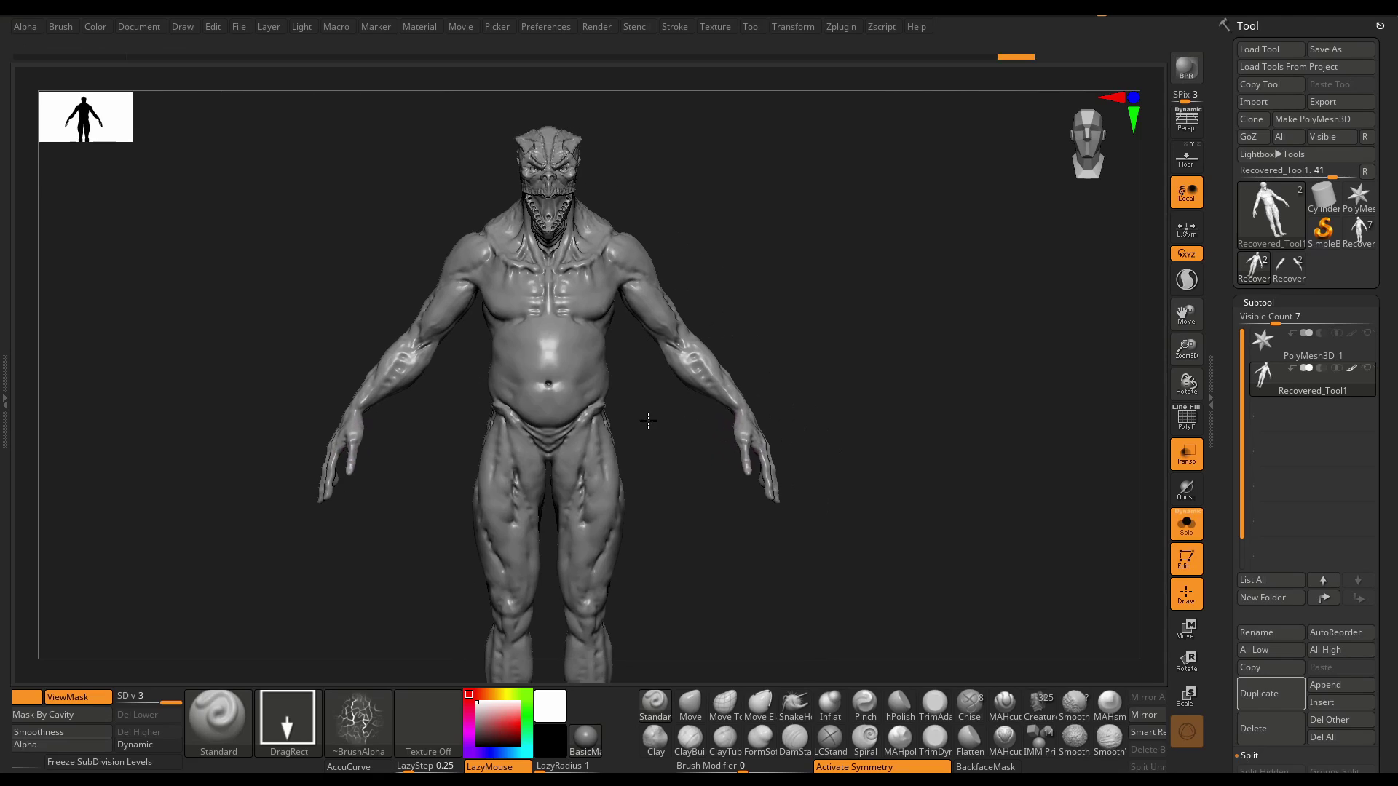
key(ctrl)
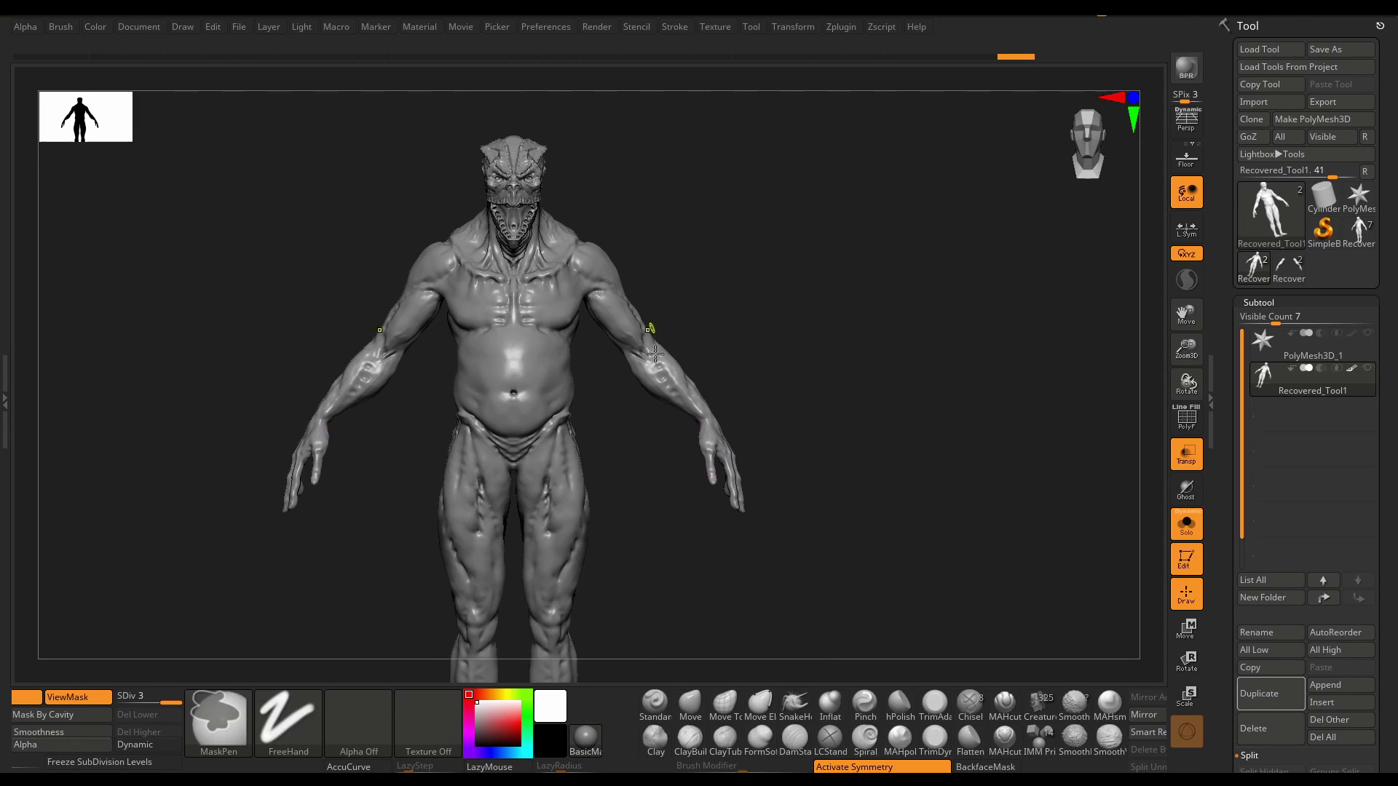
ctrl+right_drag(656, 354, 668, 410)
key(shift+f)
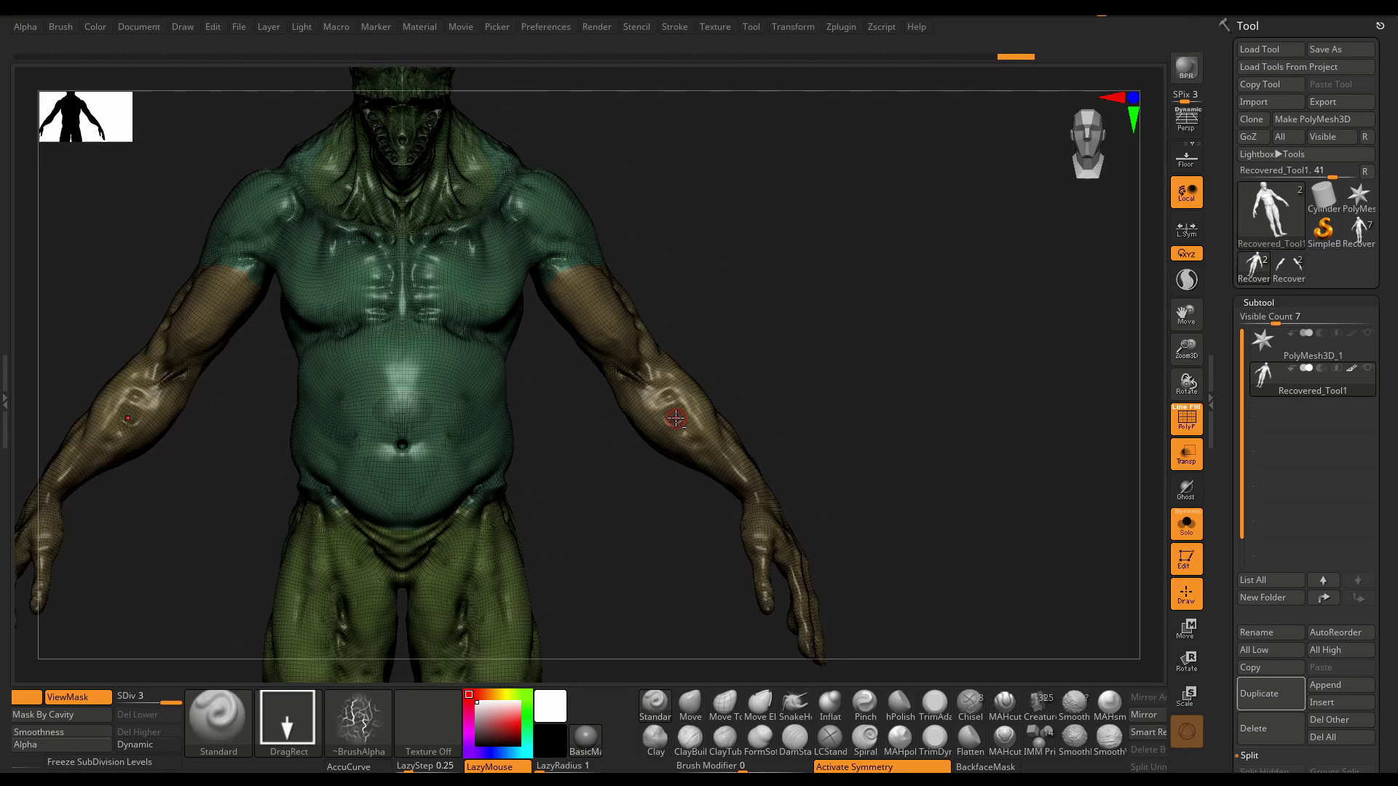
key(ctrl+shift)
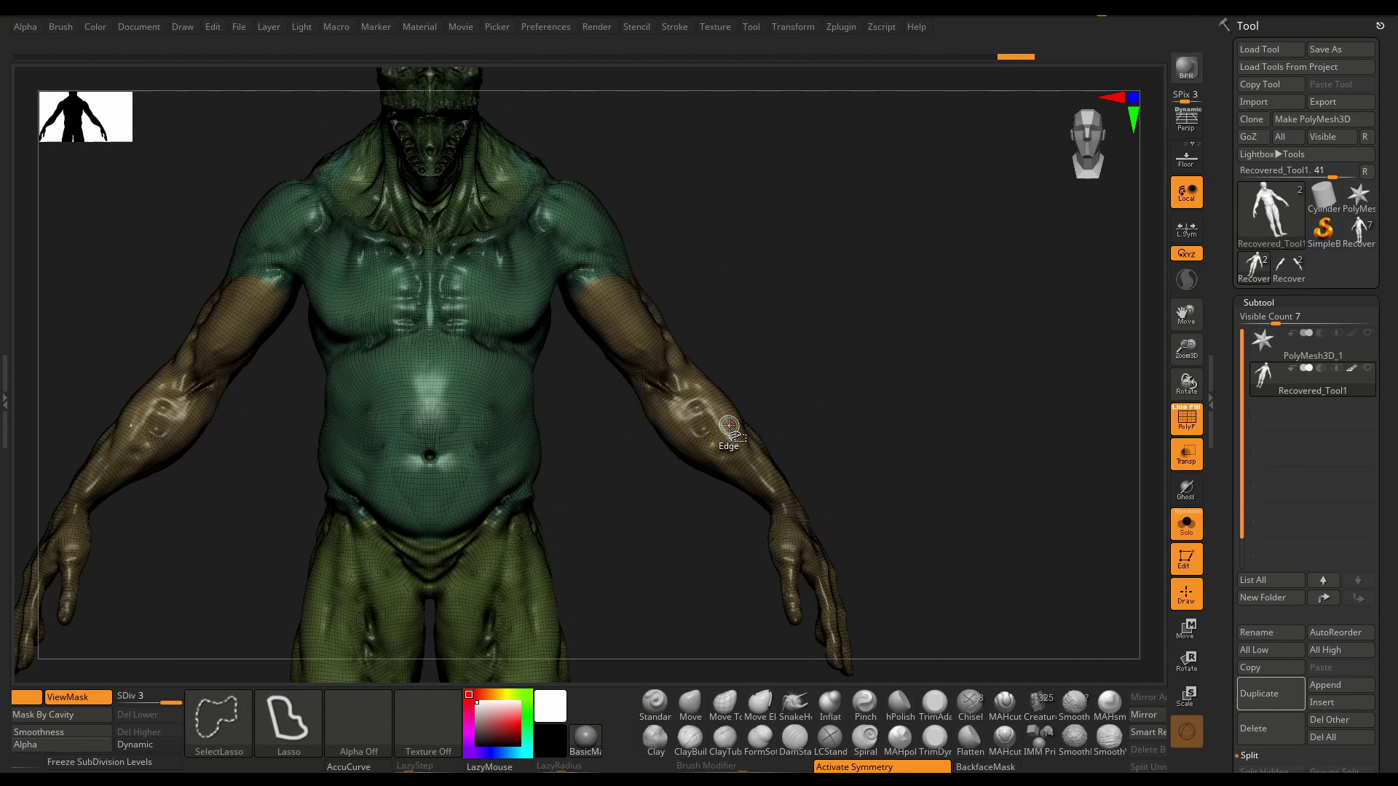
ctrl+shift+click(725, 448)
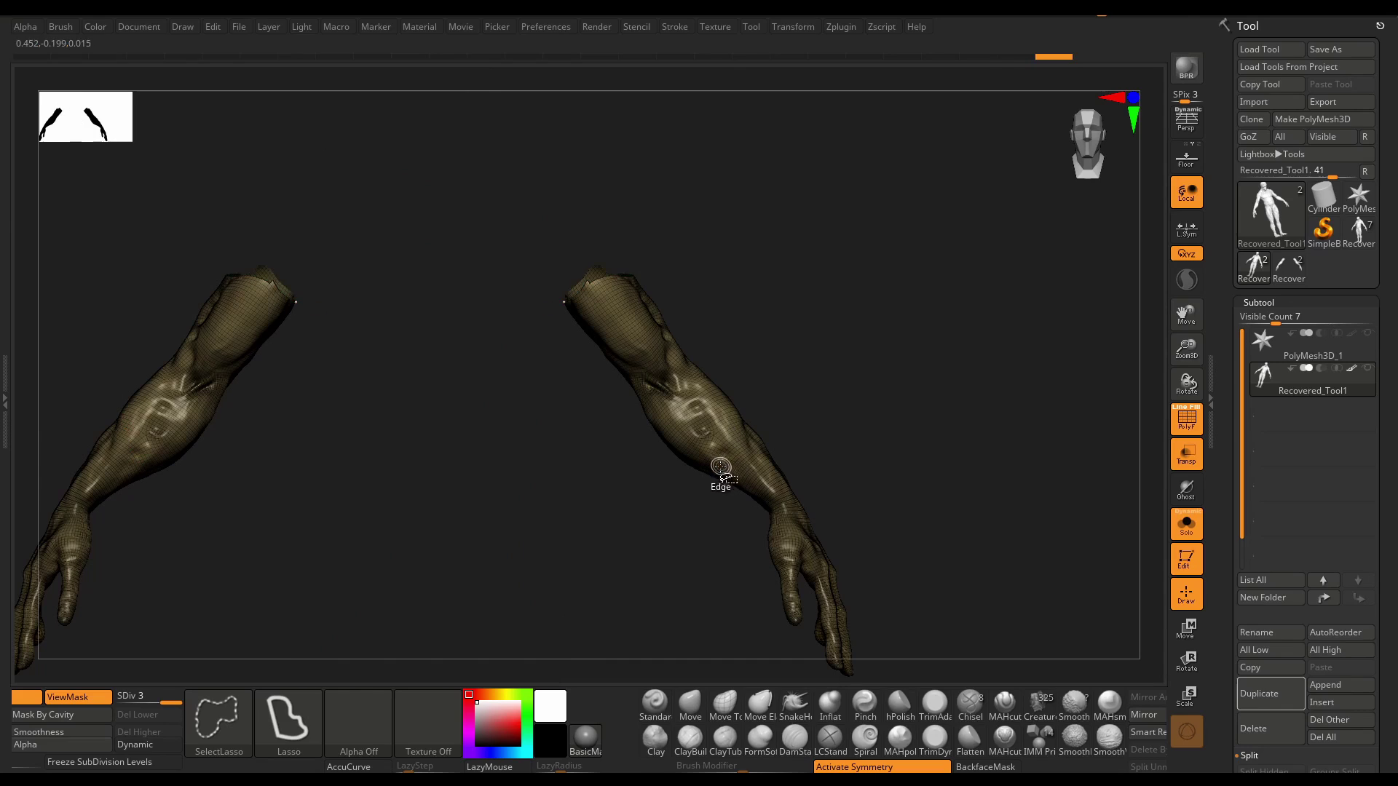
- Subdivide the isolated arms to level 4, keeping Ghost transparency off
click(1183, 499)
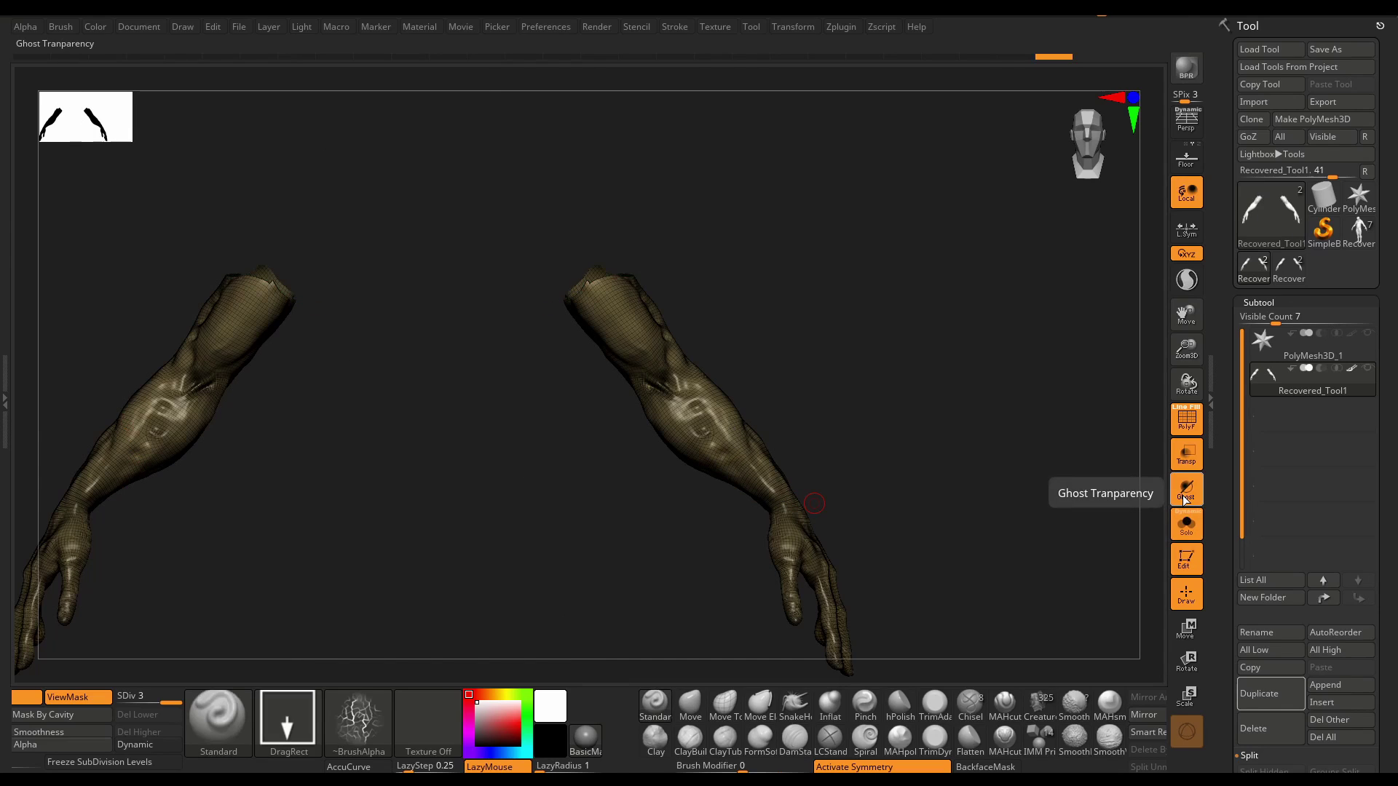
click(1186, 498)
drag(1004, 542, 858, 399)
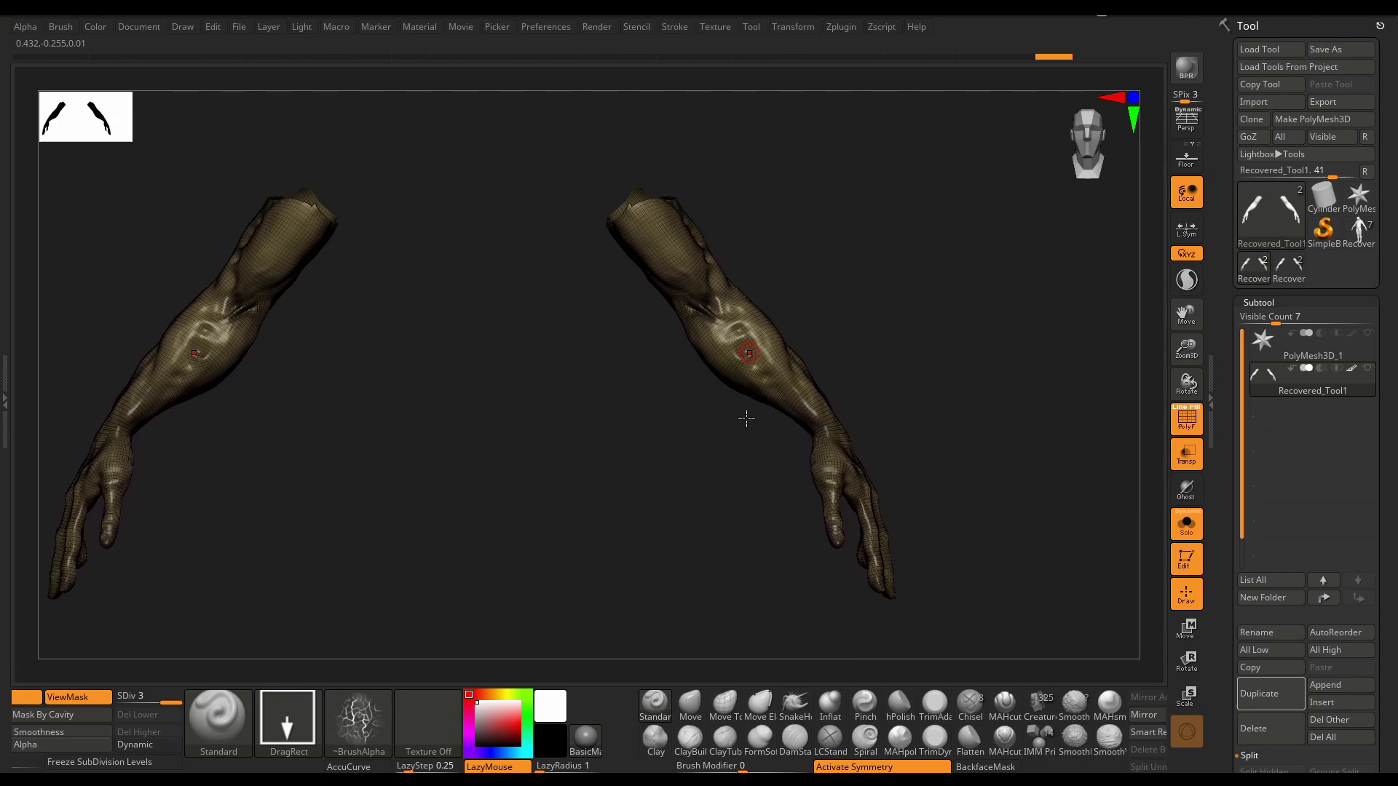
key(ctrl+d)
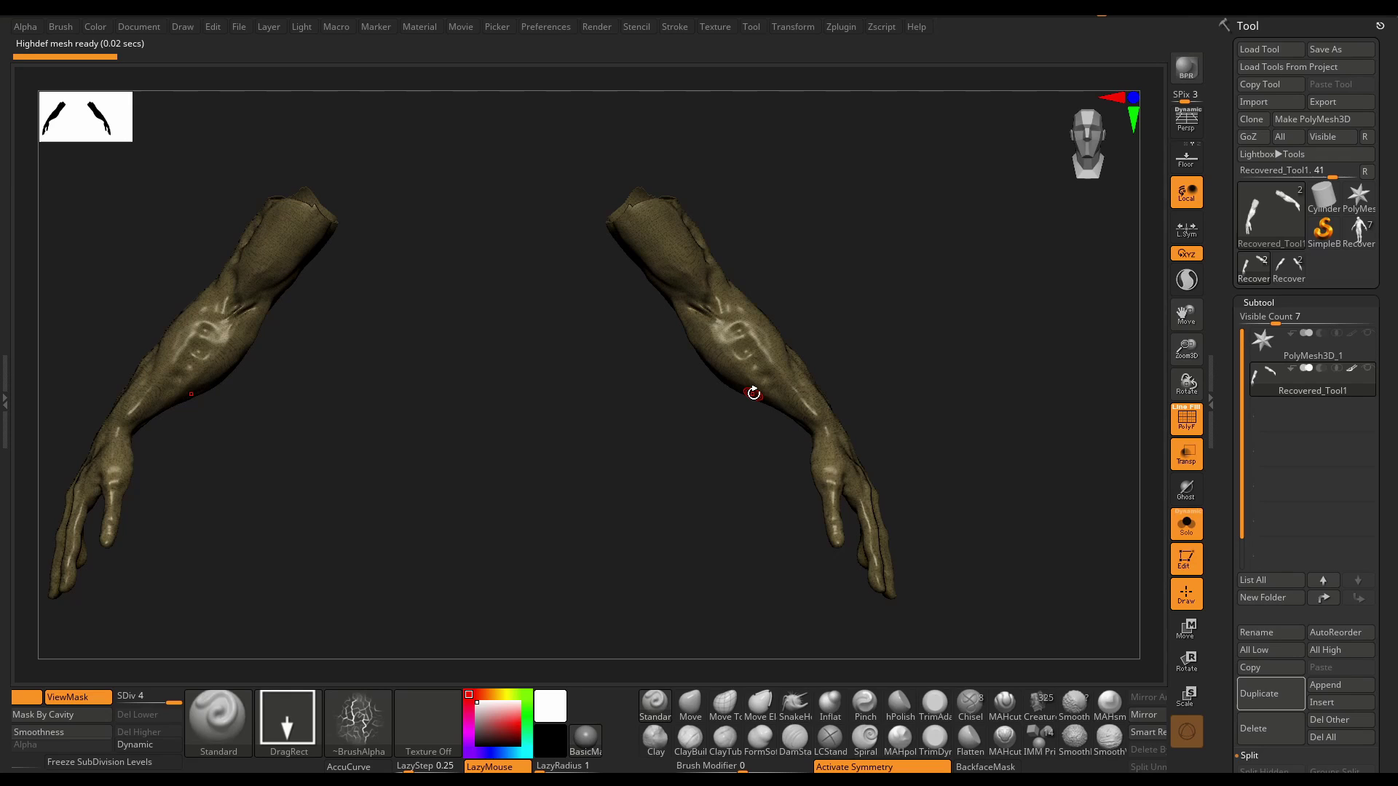
alt+drag(960, 426, 983, 462)
drag(983, 355, 984, 355)
key(space)
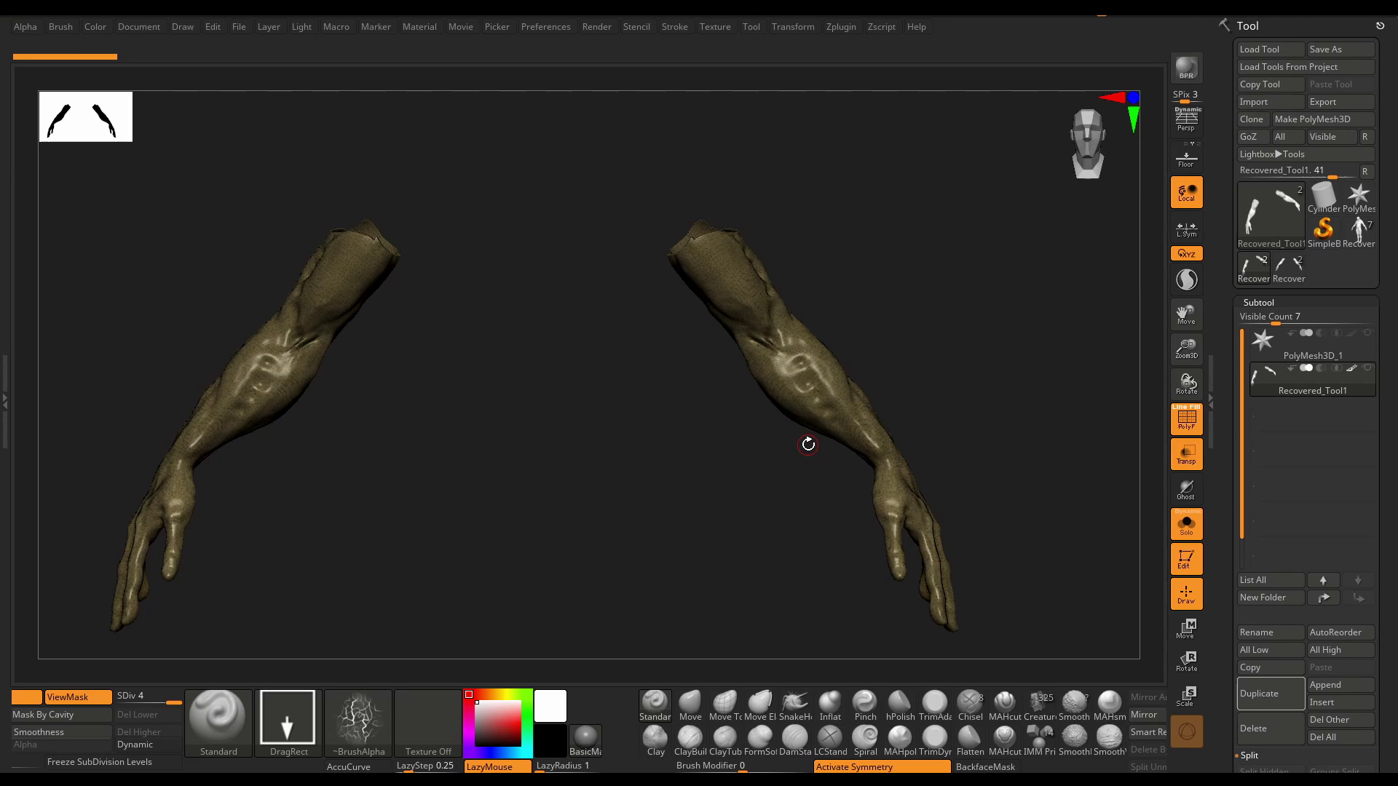
- Import HDARMS03.OBJ from the Desktop onto the level 4 arms and inspect the skin detail with PolyFrame off
click(1271, 102)
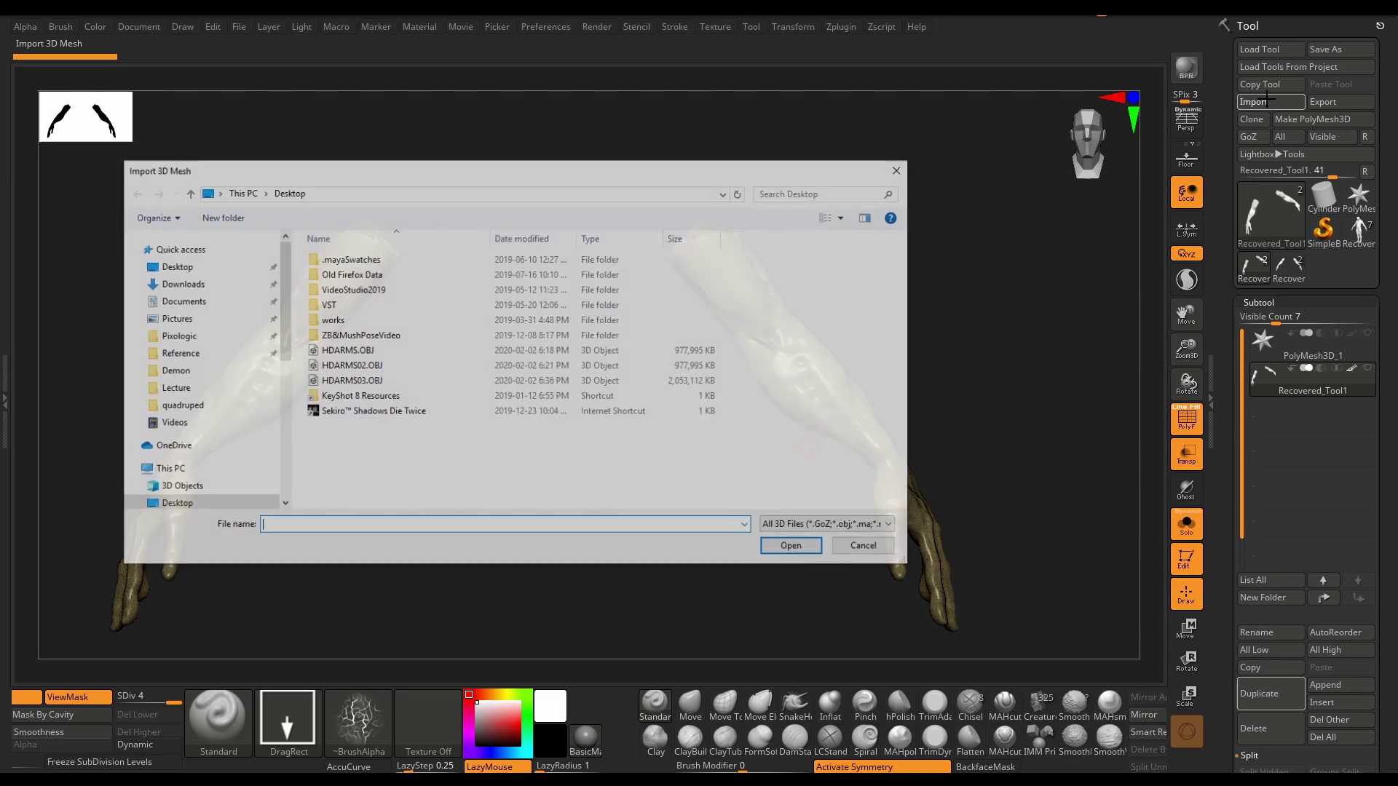
click(369, 383)
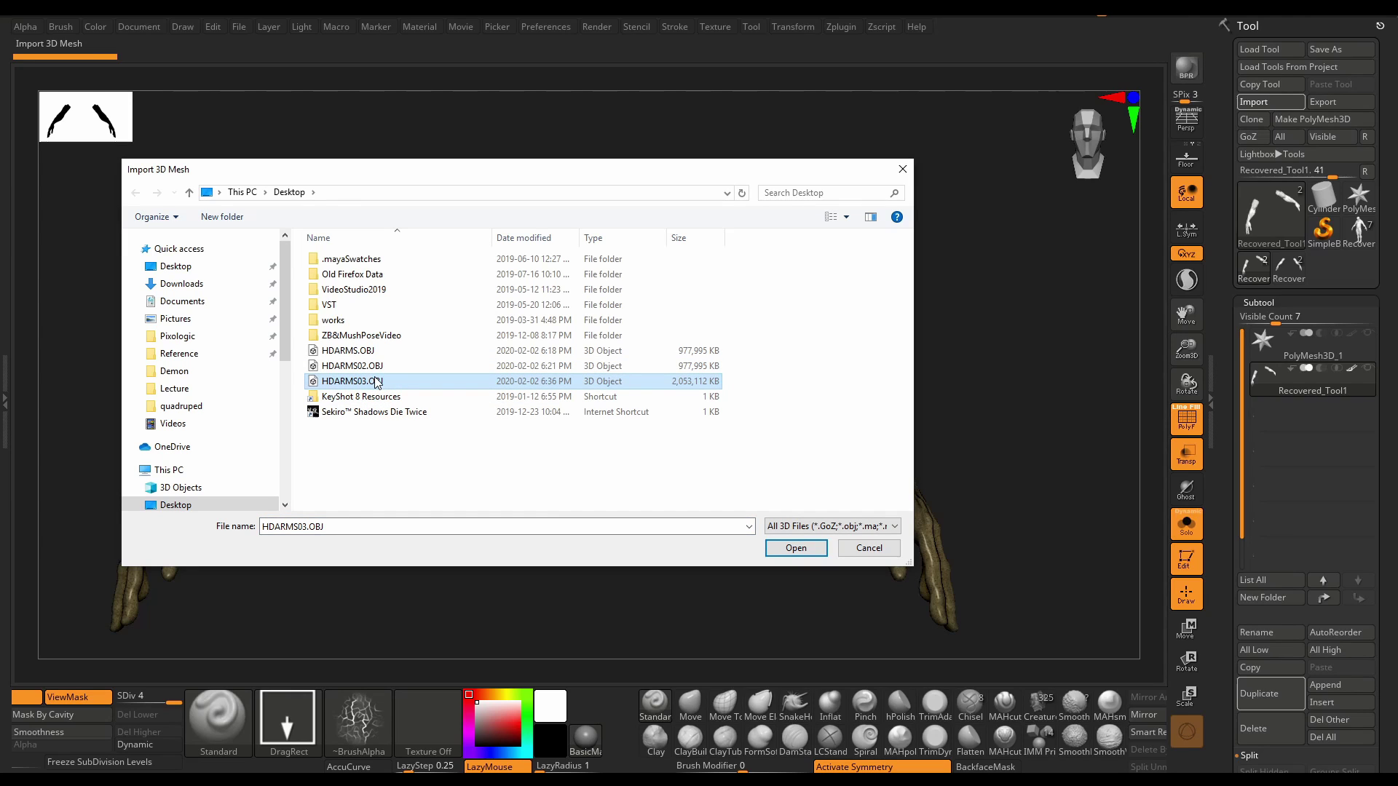
click(798, 549)
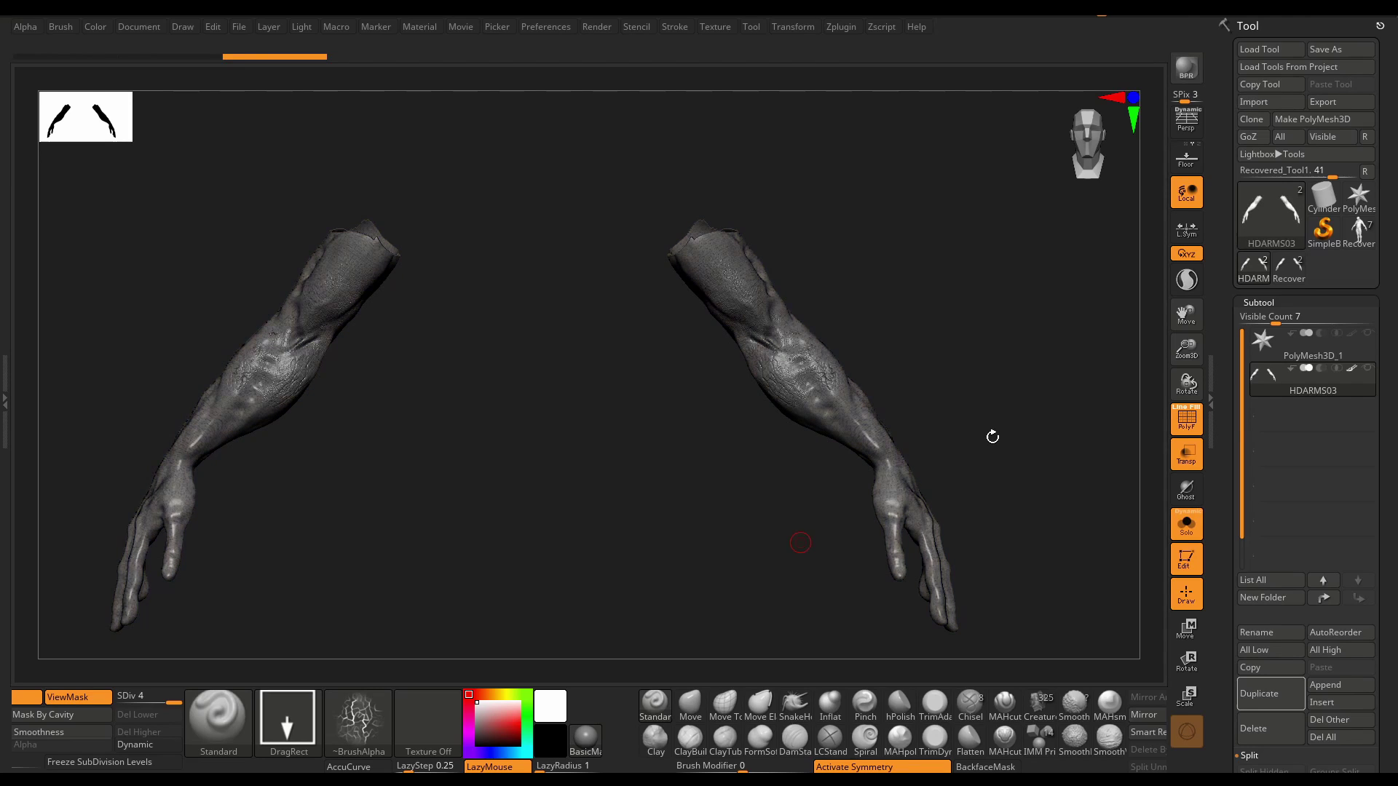
right_drag(848, 480, 911, 430)
key(shift+f)
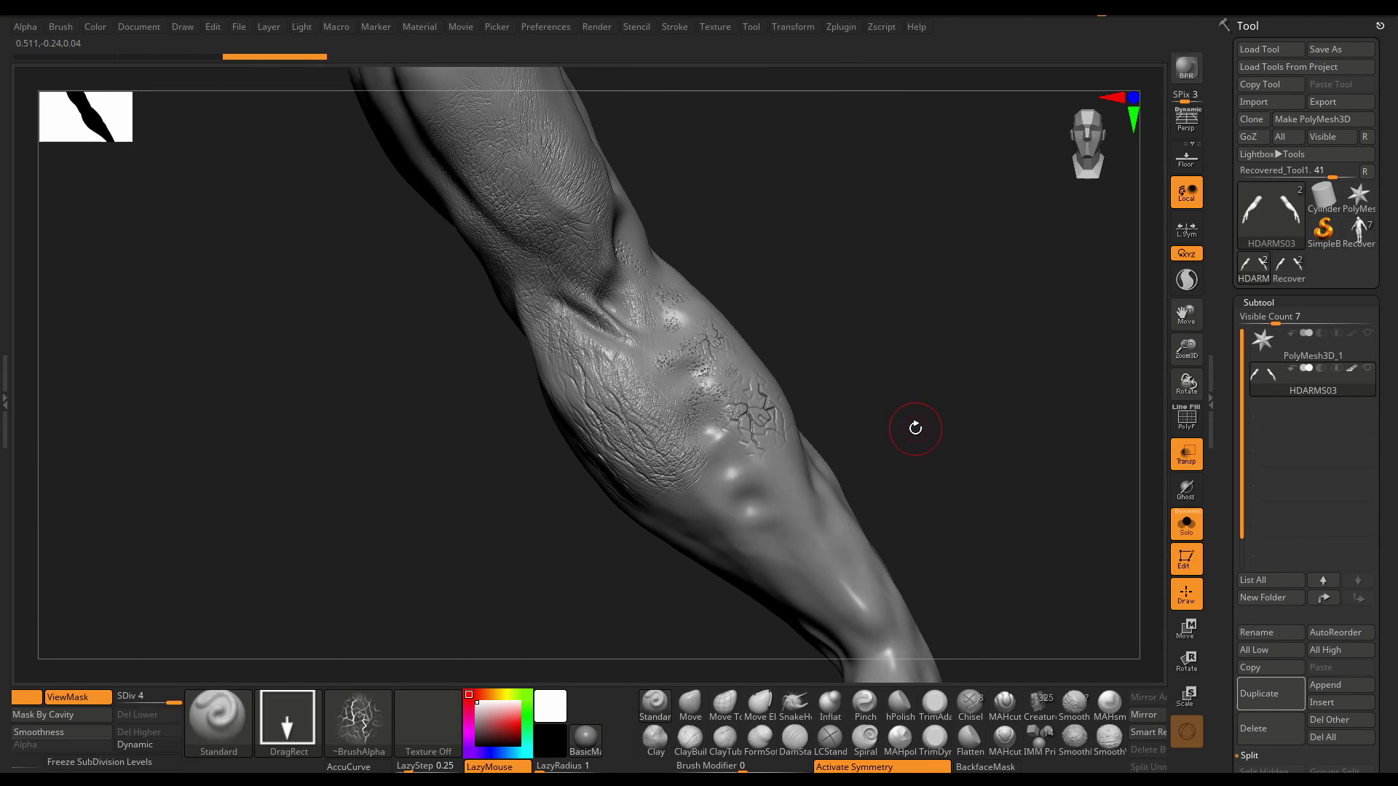
shift+drag(865, 500, 758, 411)
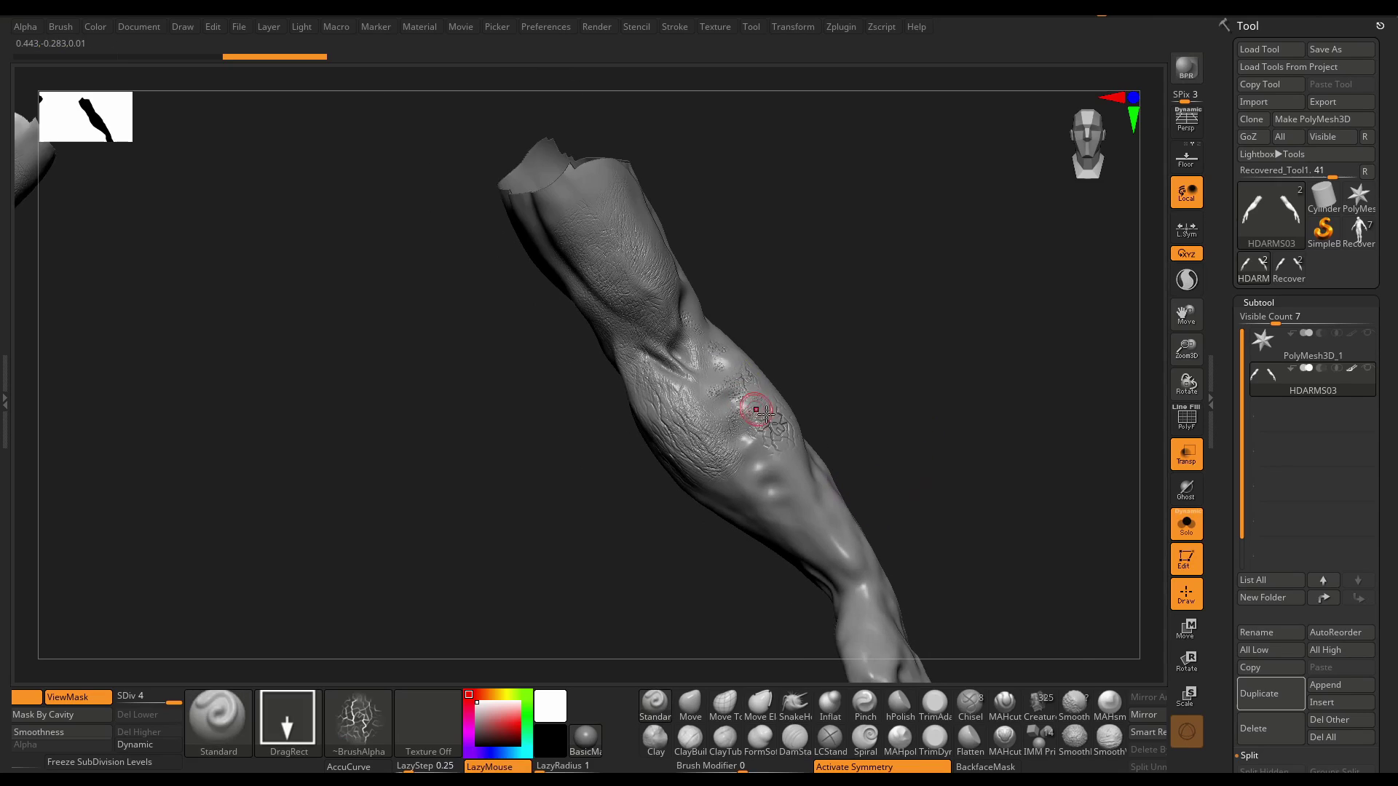
alt+right_drag(765, 414, 729, 516)
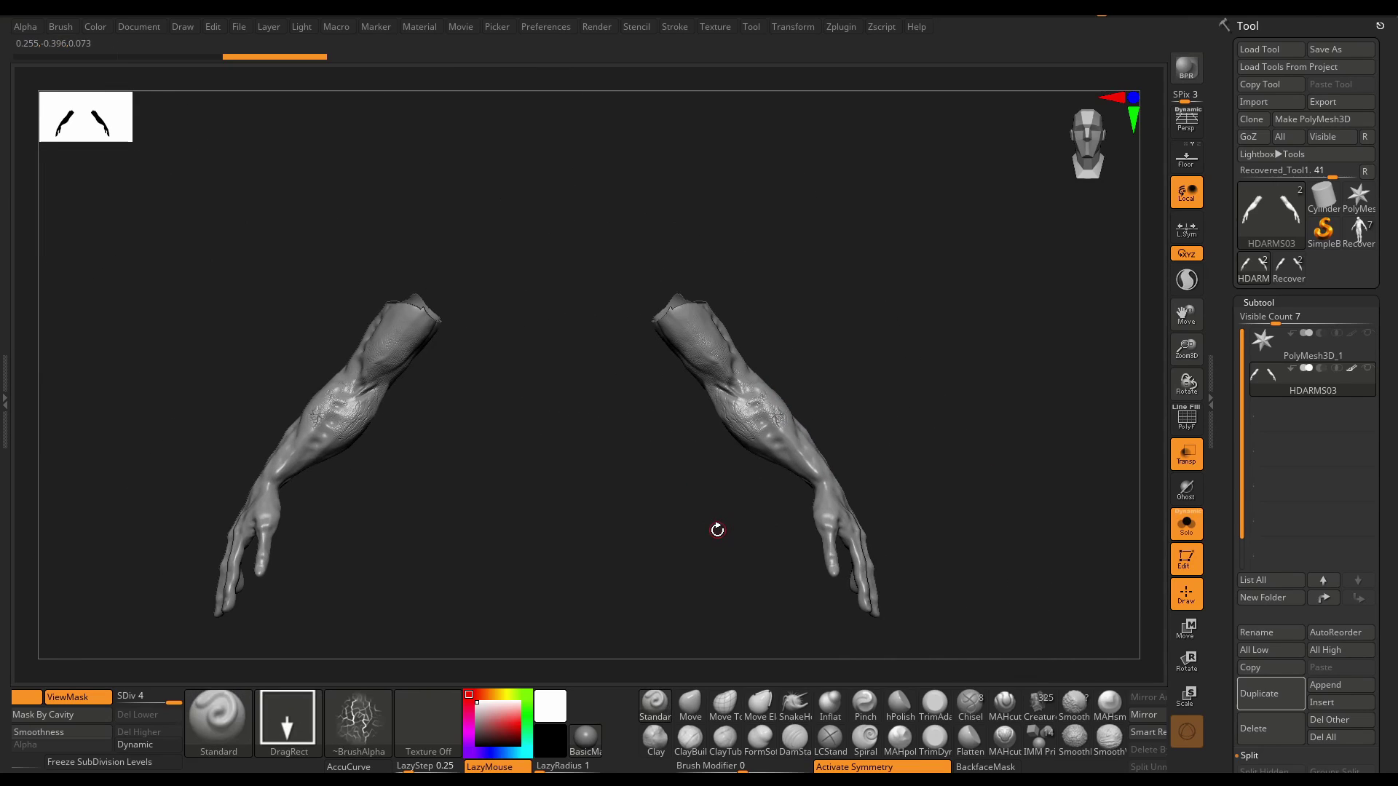
- Show the whole body at subdivision level 3 again, then isolate only the arms polygroup with PolyFrame on
key(ctrl+d)
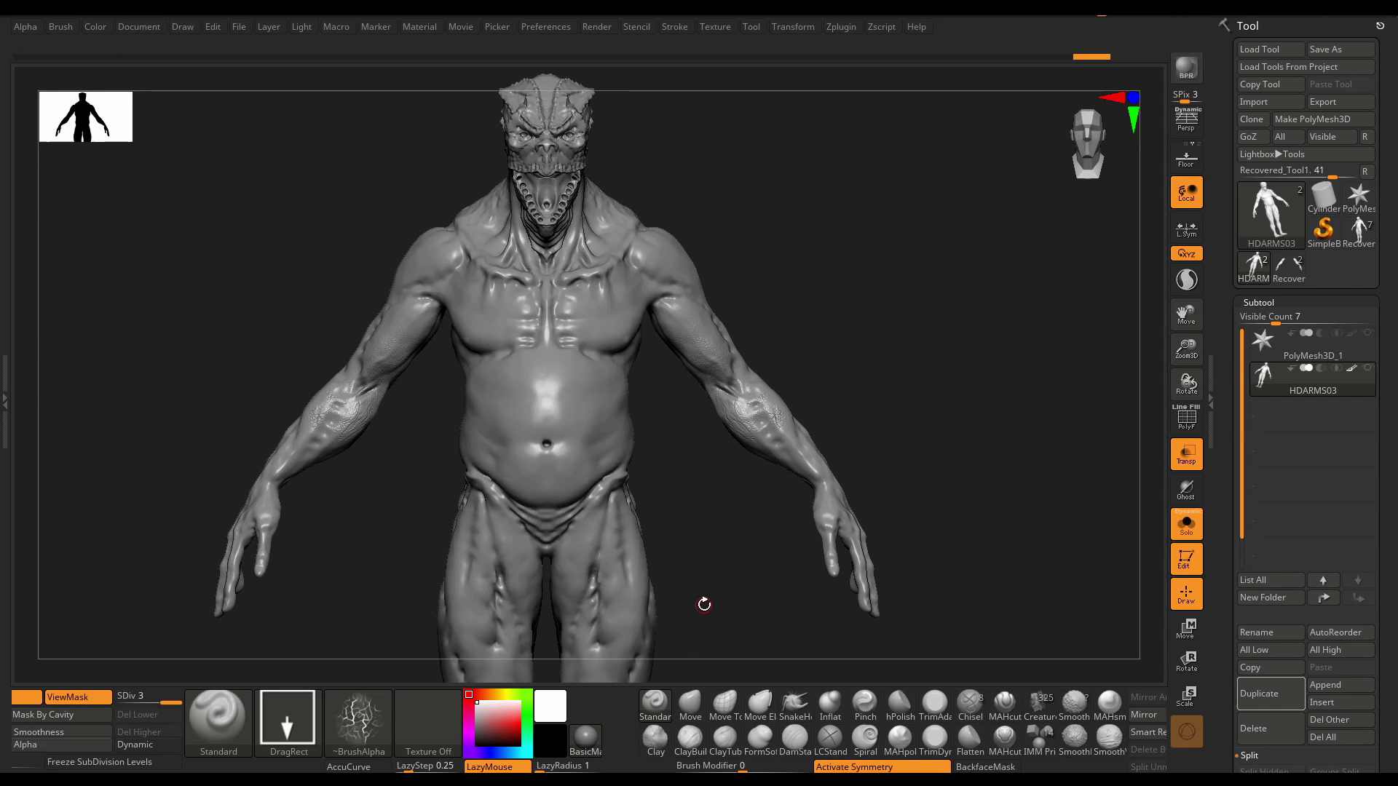
drag(765, 540, 656, 537)
ctrl+right_drag(791, 414, 769, 472)
key(shift+f)
ctrl+shift+click(780, 511)
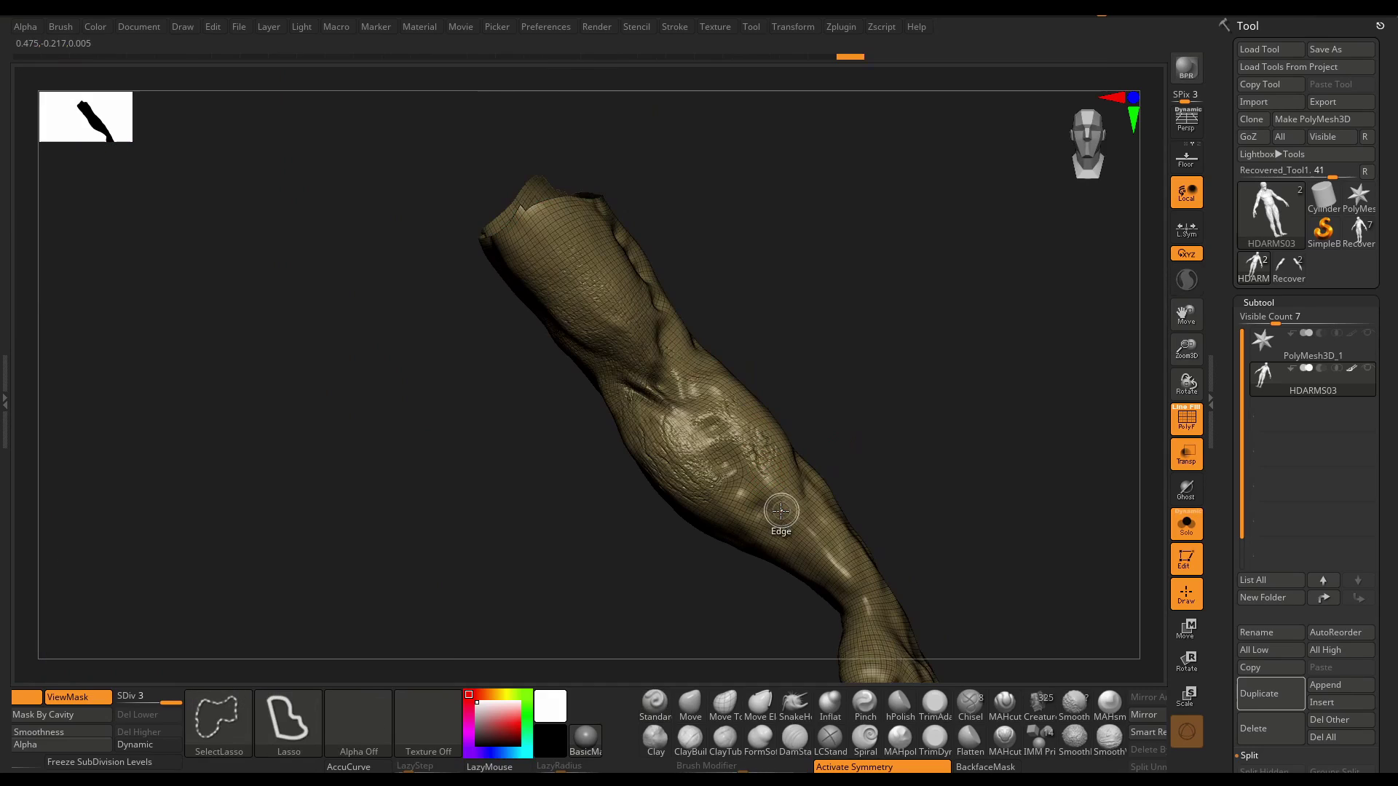
- Raise the isolated arms back to subdivision level 4 and examine the imported surface detail up close with PolyFrame off
key(ctrl+d)
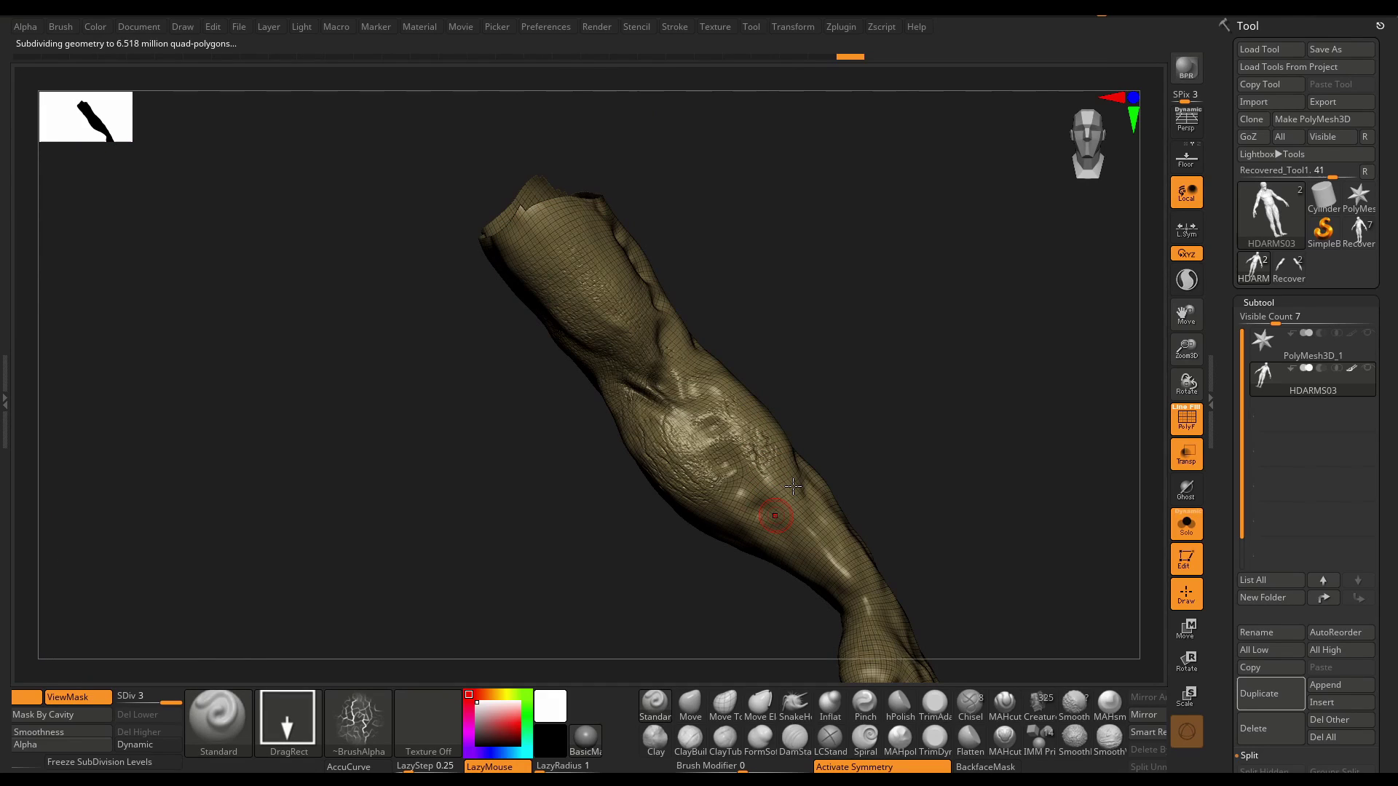
key(ctrl+d)
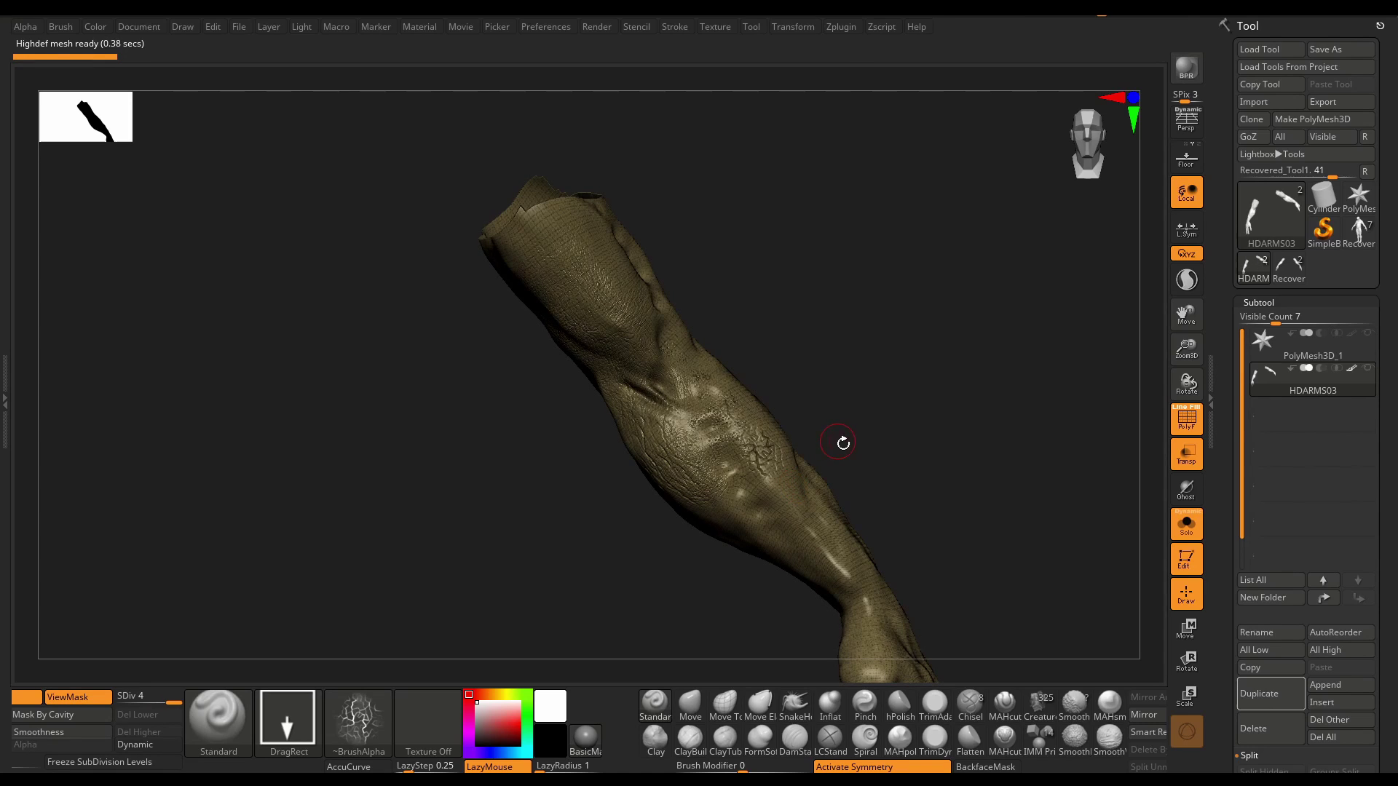
mouse_move(839, 471)
mouse_down()
mouse_move(823, 466)
mouse_move(825, 419)
mouse_up()
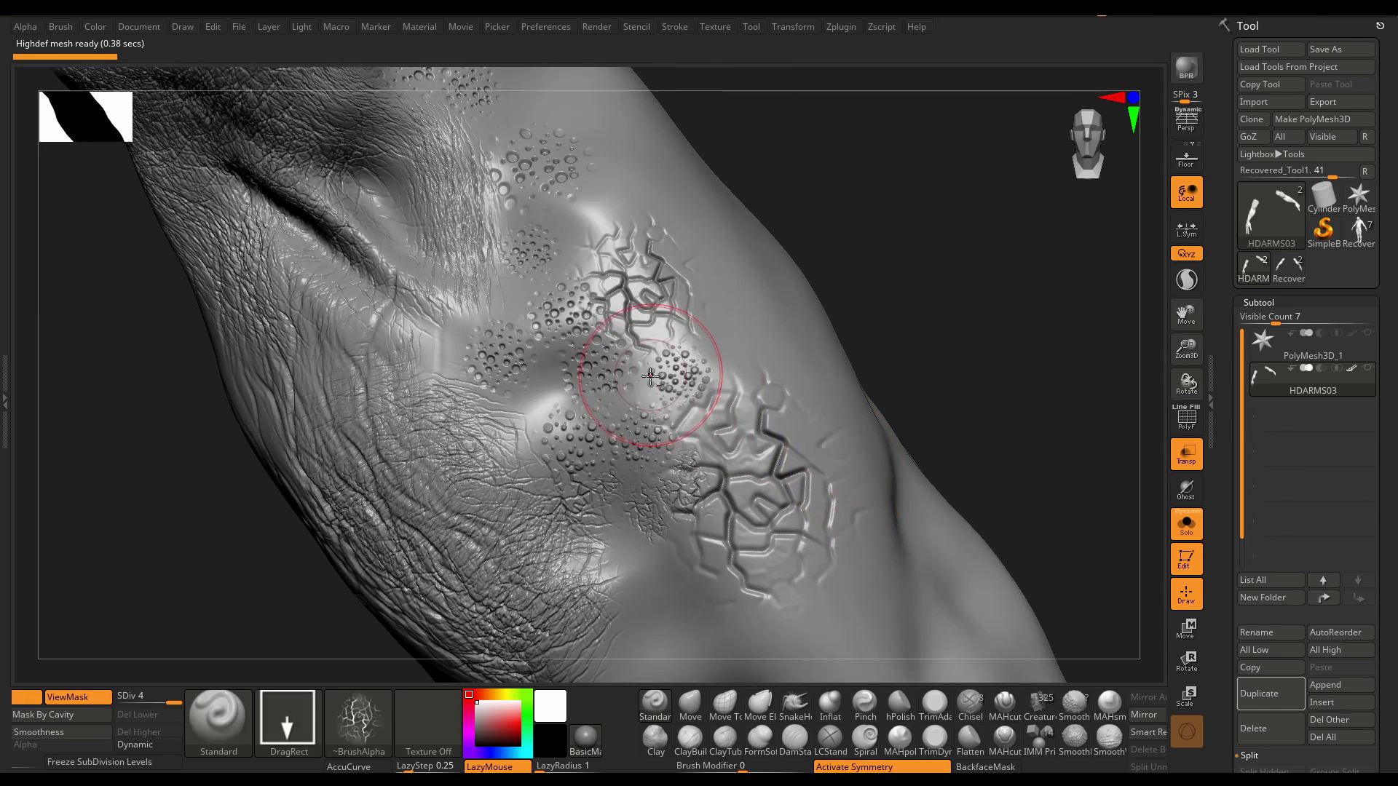
mouse_move(644, 362)
alt+right_down()
mouse_move(808, 512)
mouse_move(680, 461)
alt+right_up()
key(ctrl)
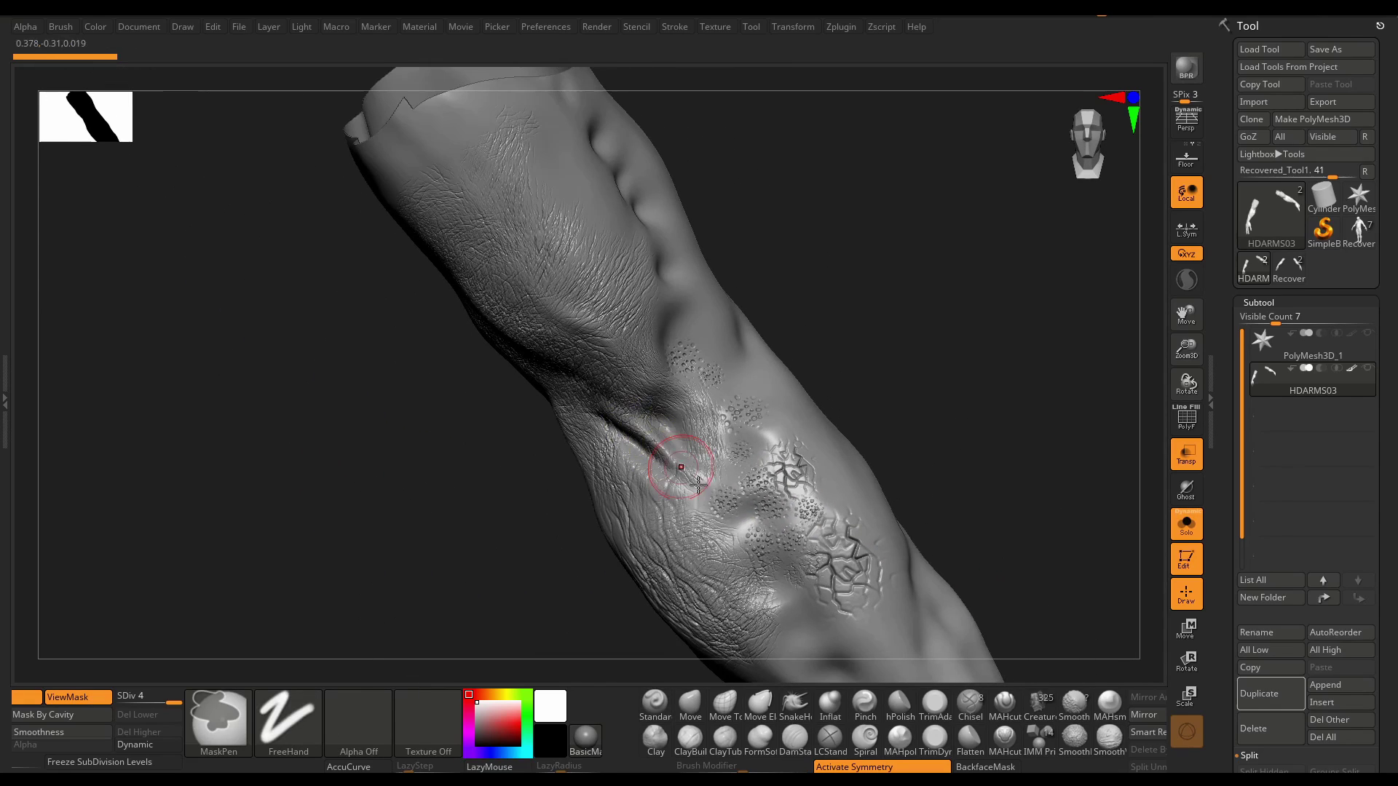